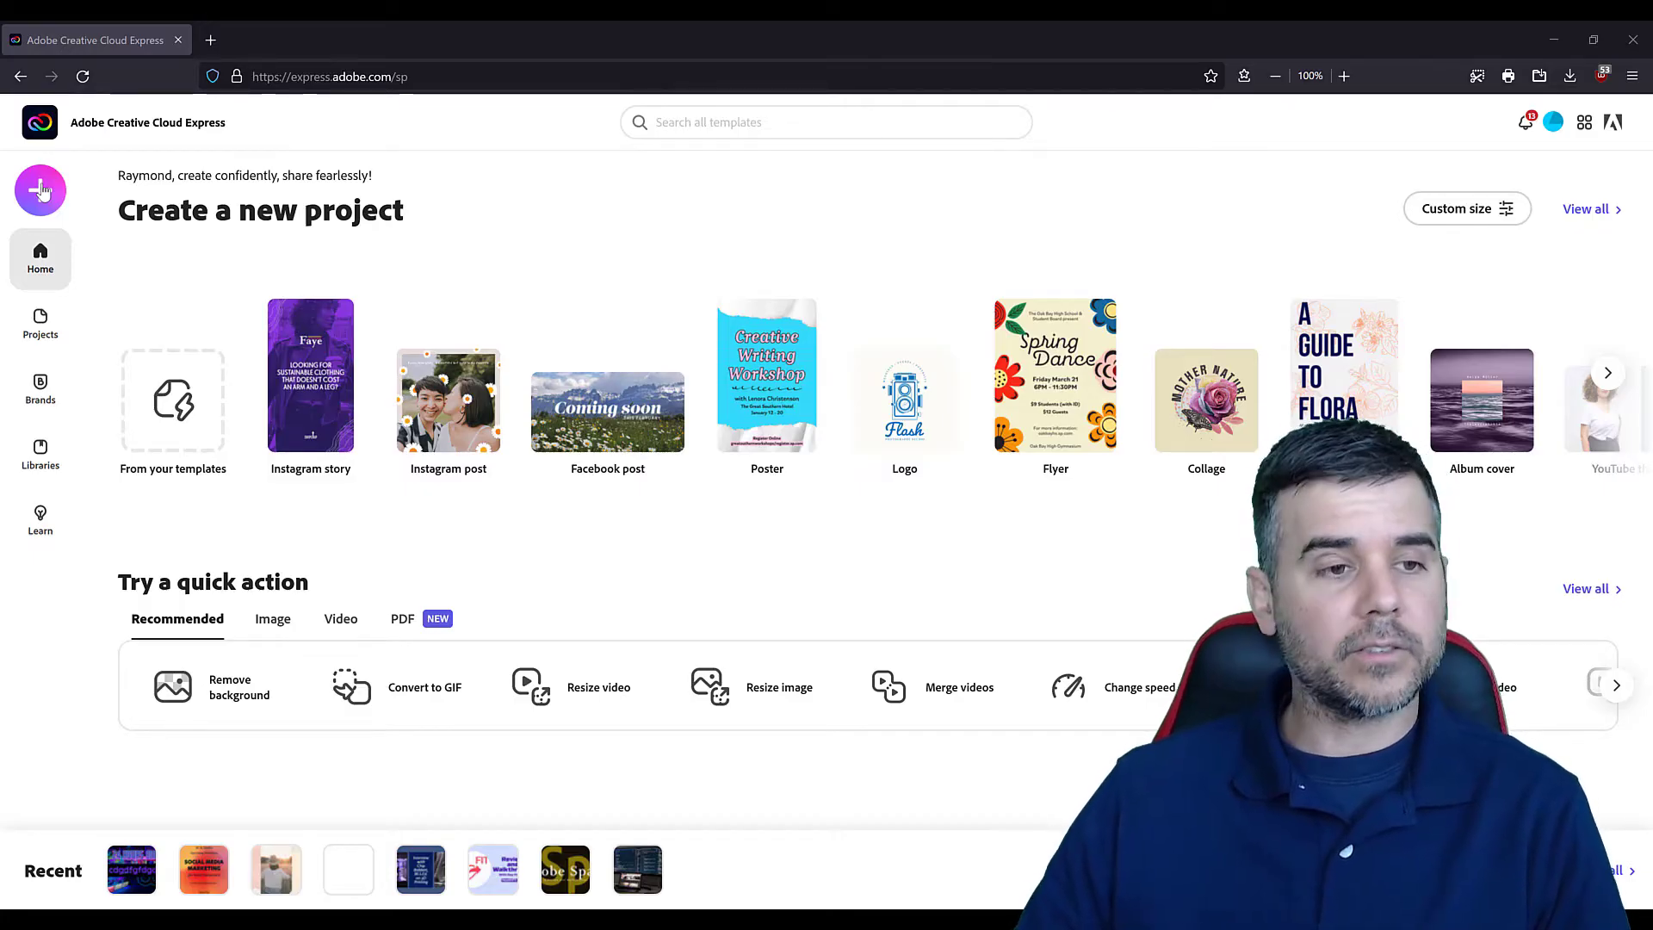
Browse through the list of all saved projects
left_click(40, 342)
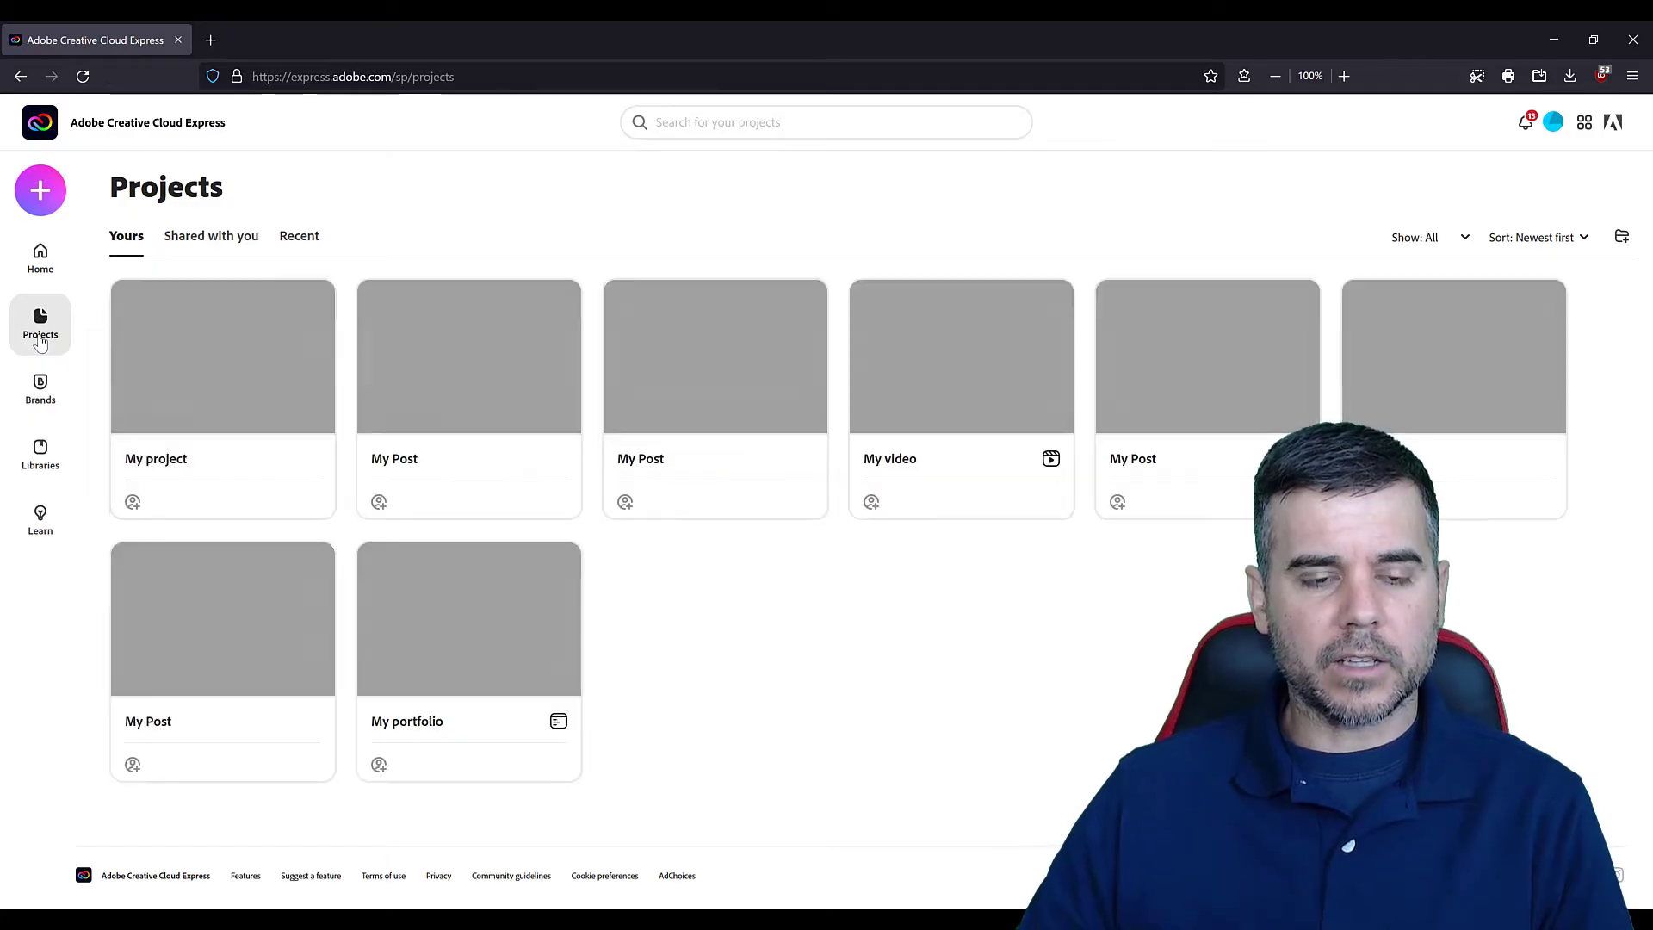
scroll(696, 389, "down", 1)
scroll(686, 413, "down", 2)
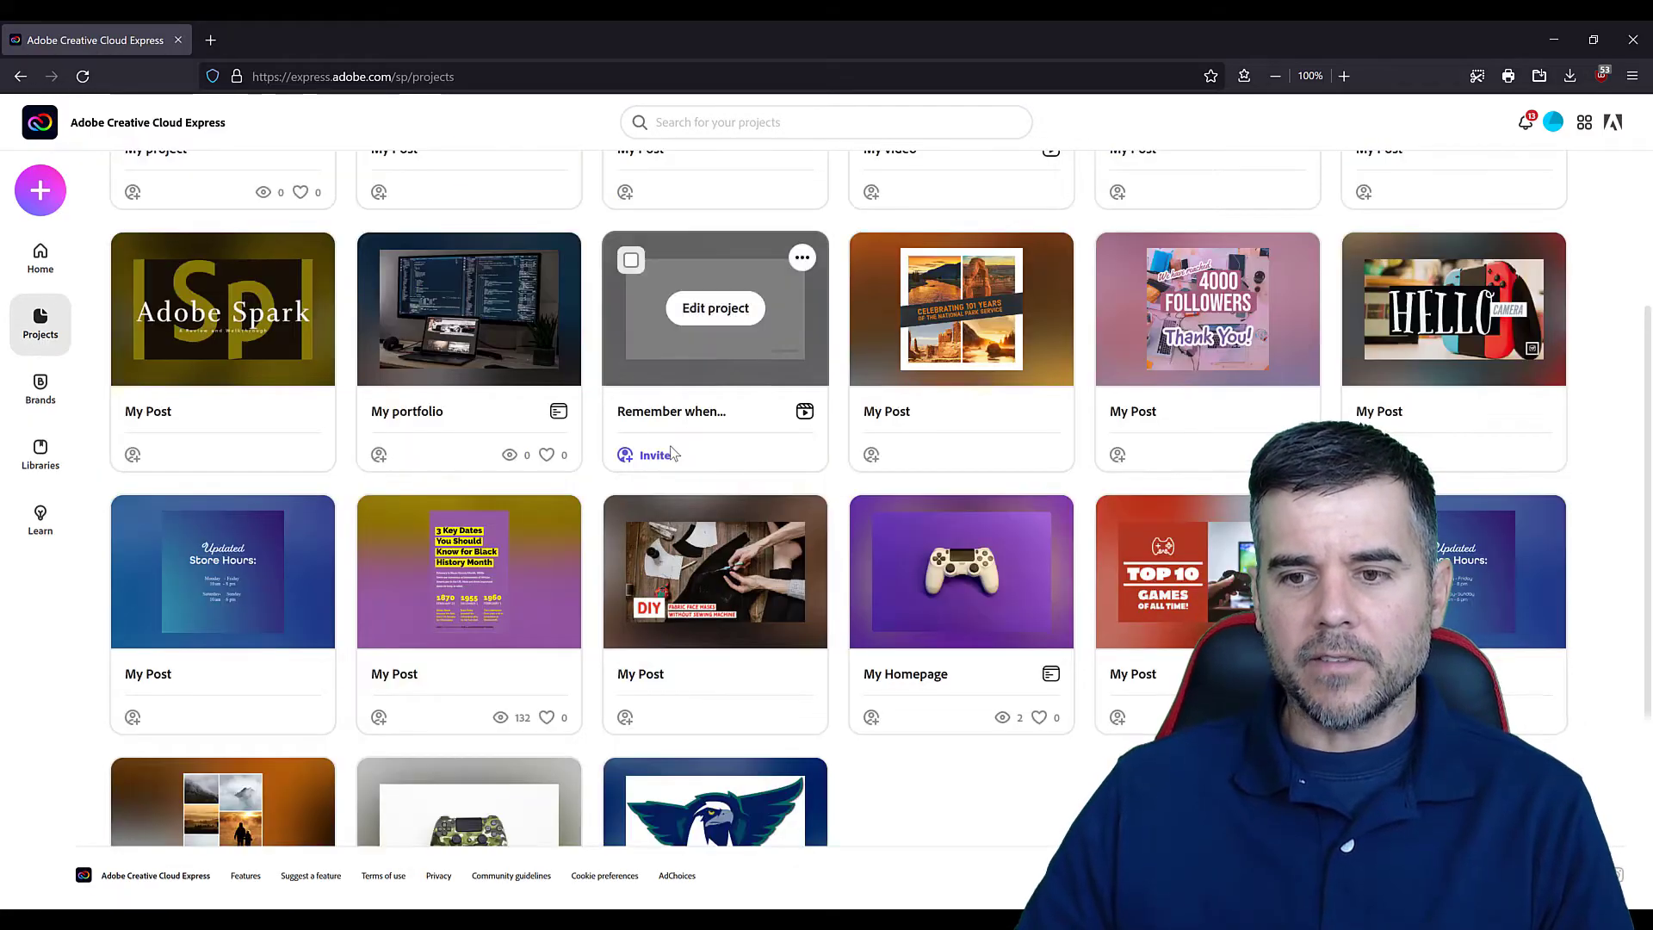
scroll(674, 454, "up", 3)
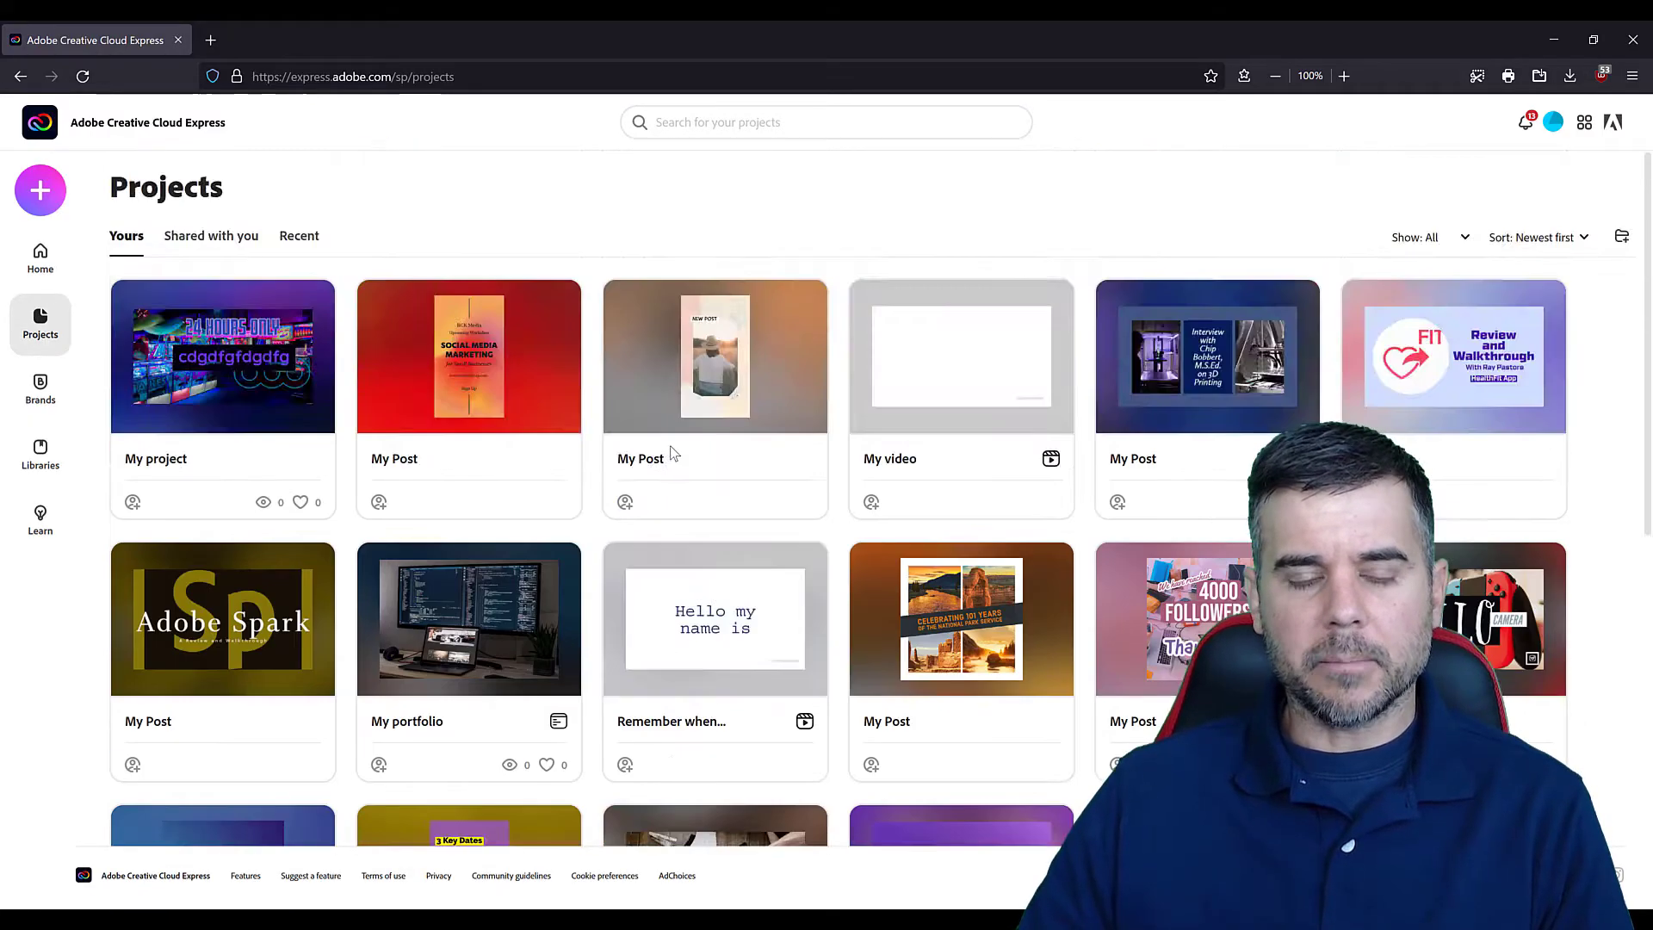
Return to the home page and look through the extra project types to create
left_click(40, 252)
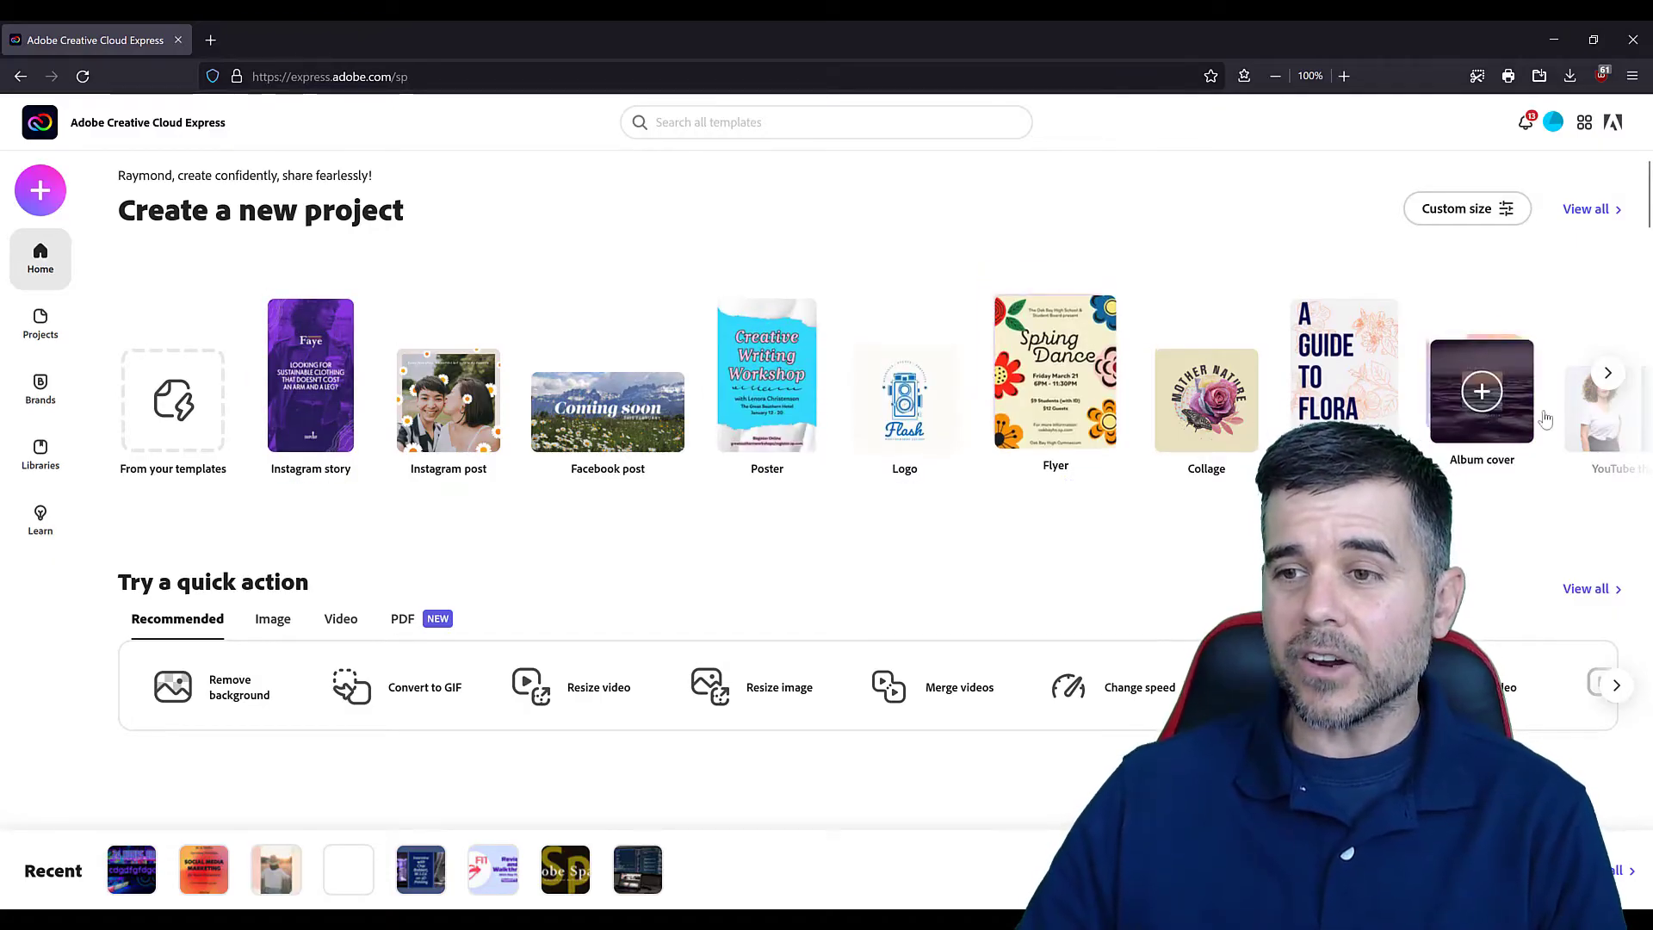
left_click(1608, 372)
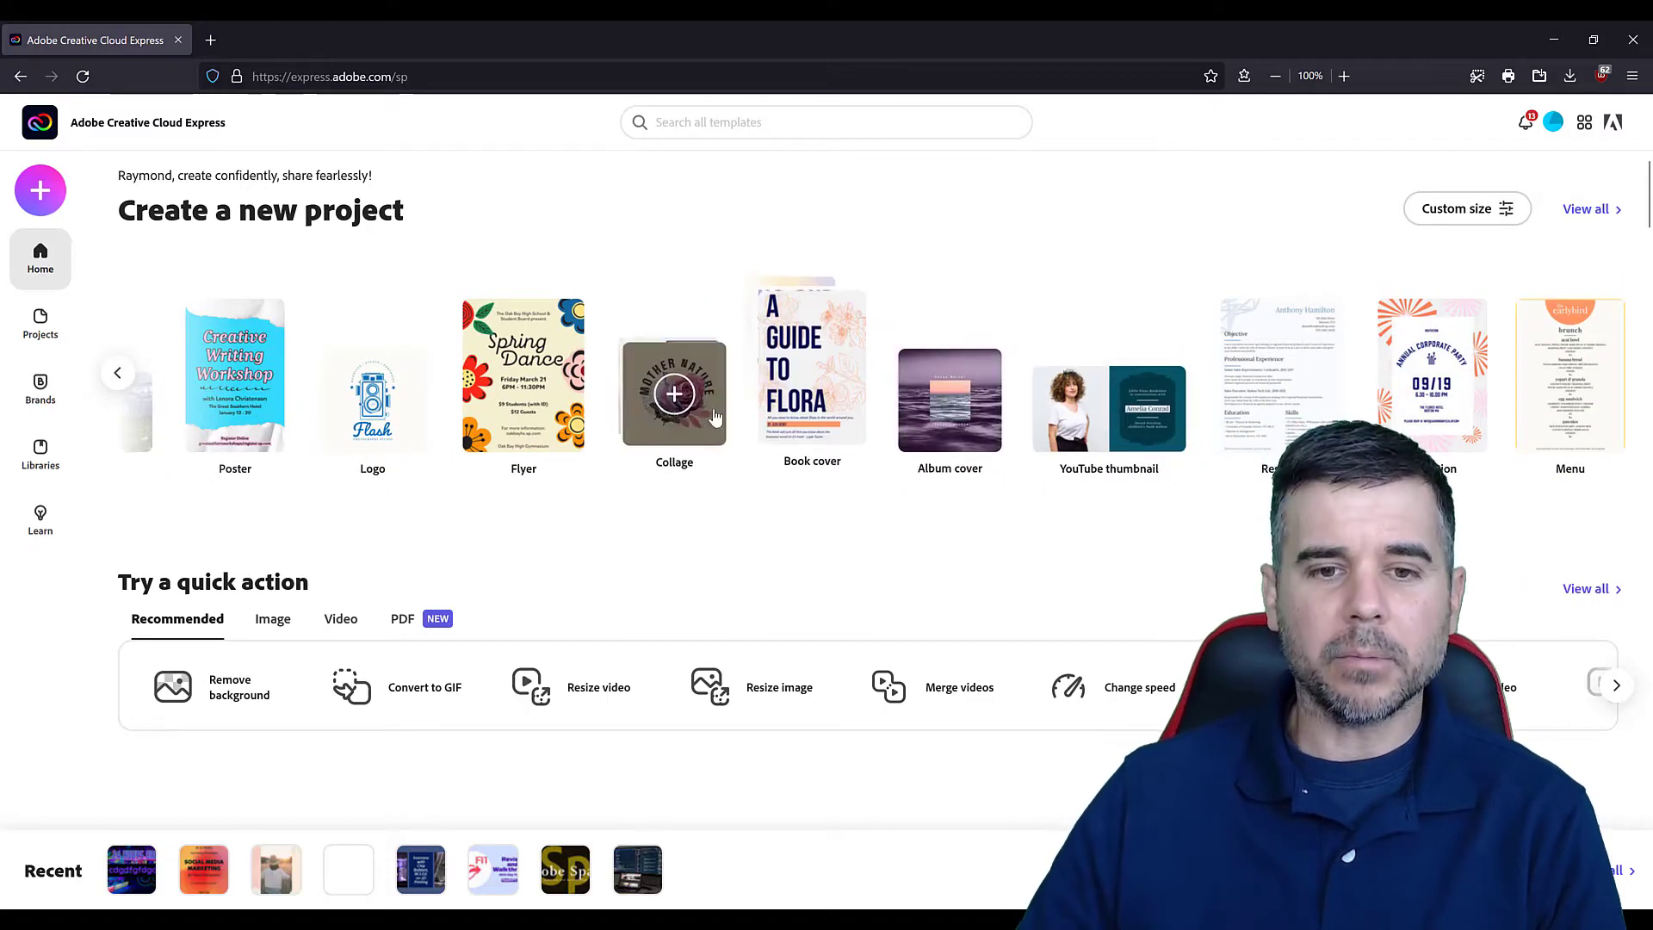
left_click(118, 371)
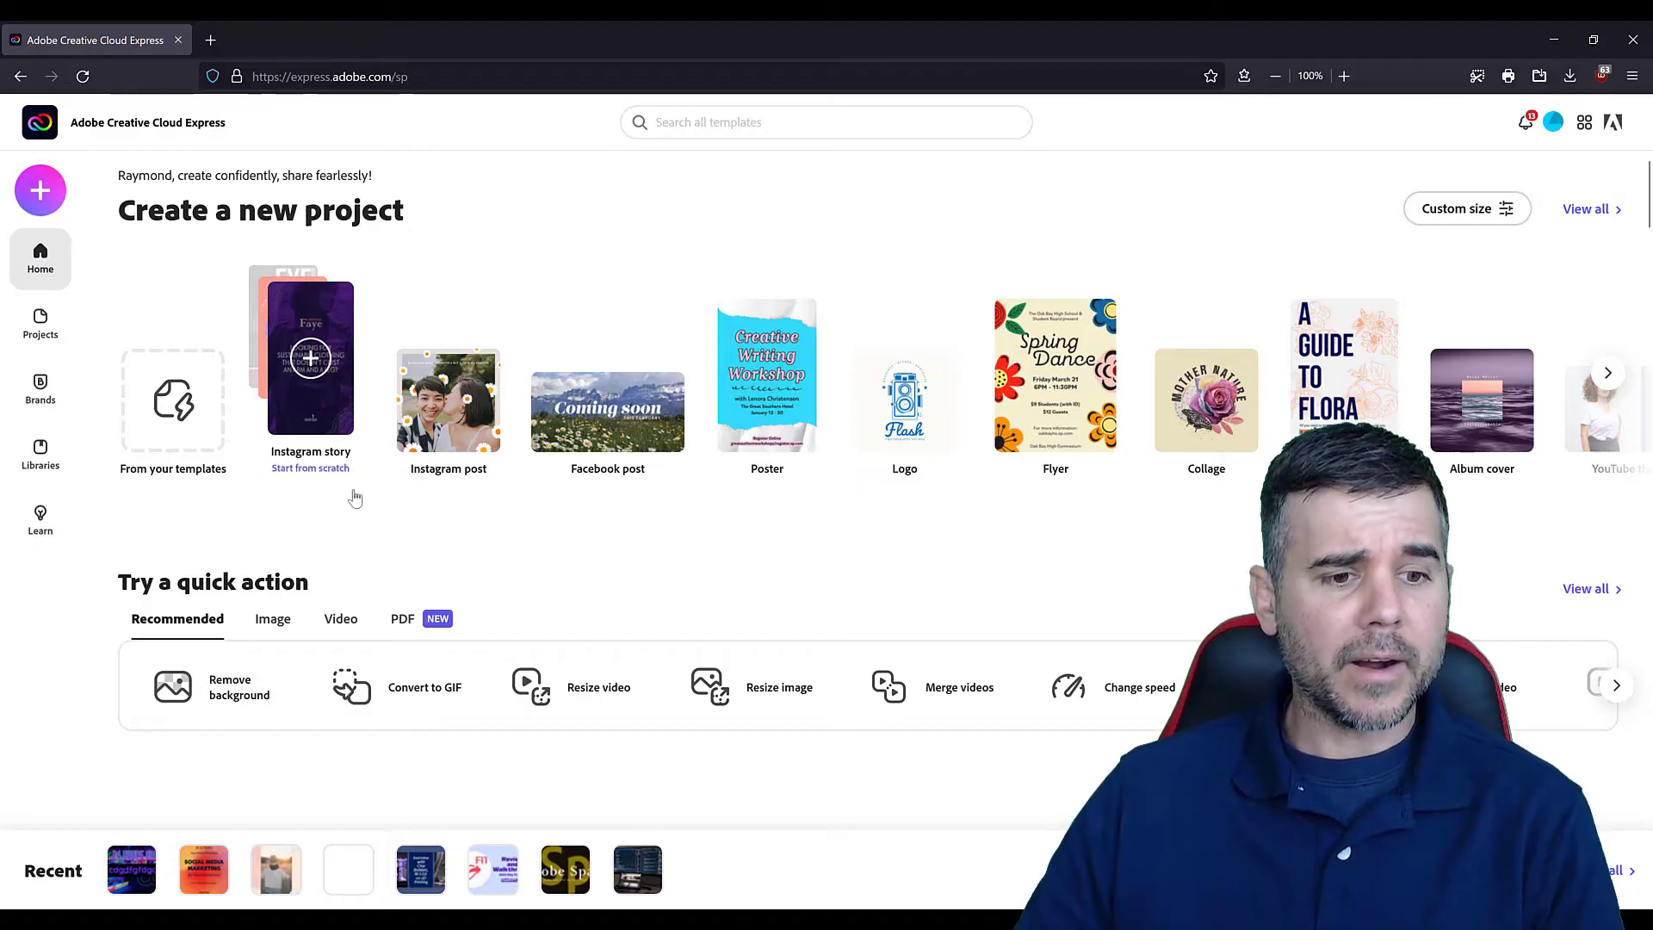
scroll(396, 566, "down", 2)
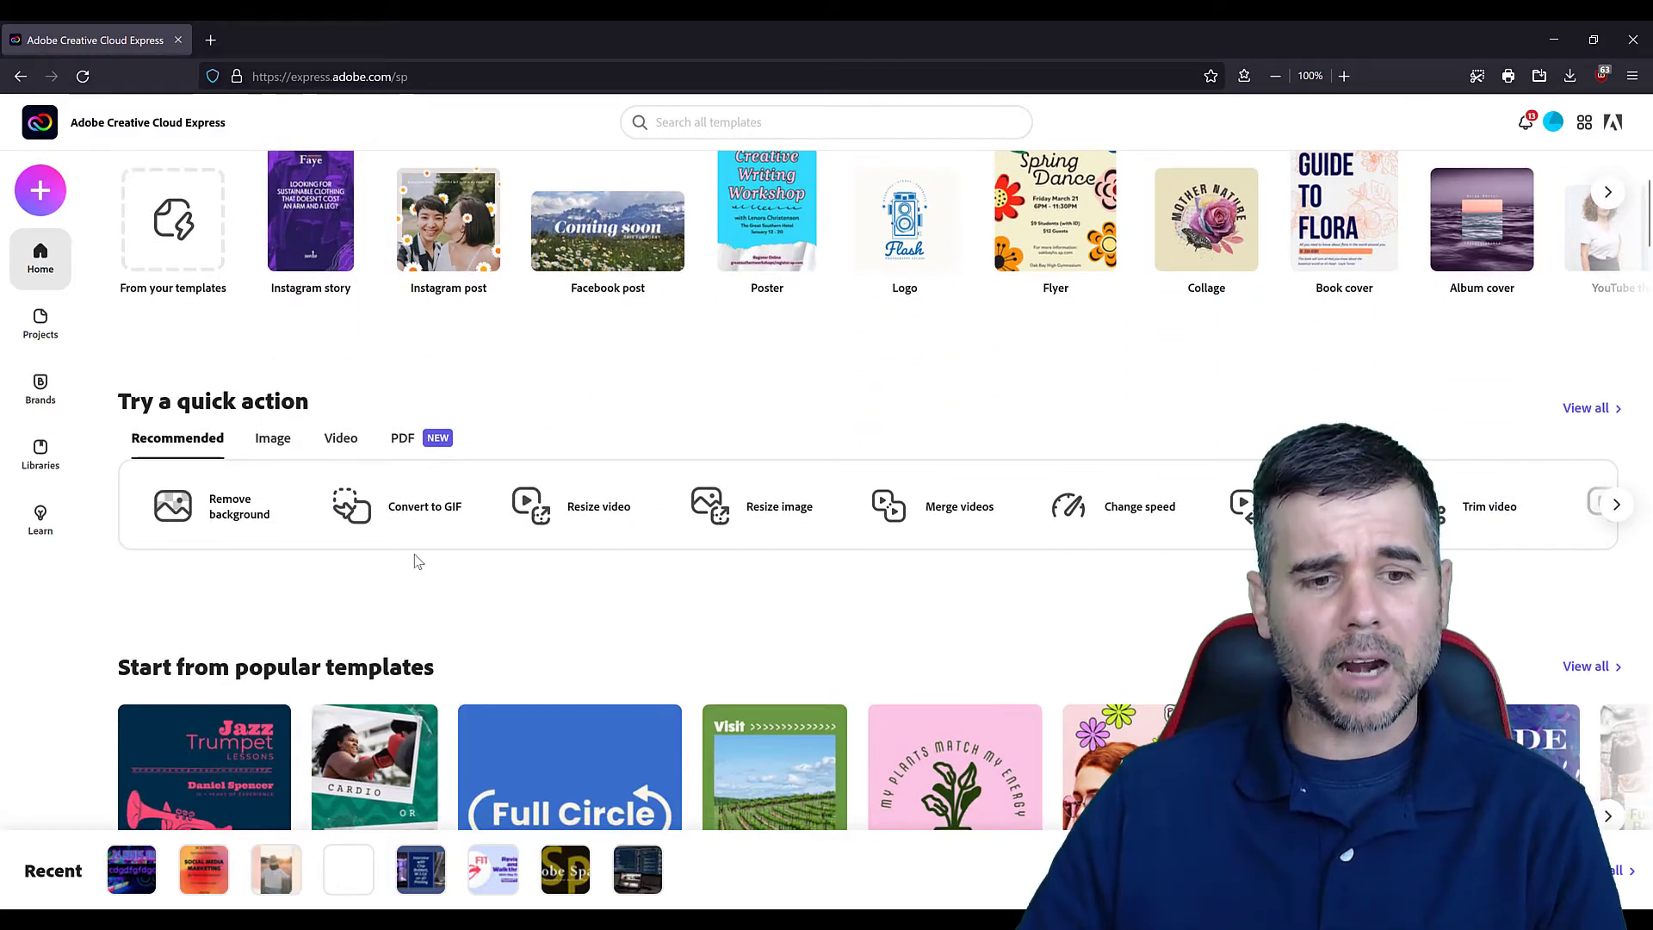
scroll(417, 561, "up", 2)
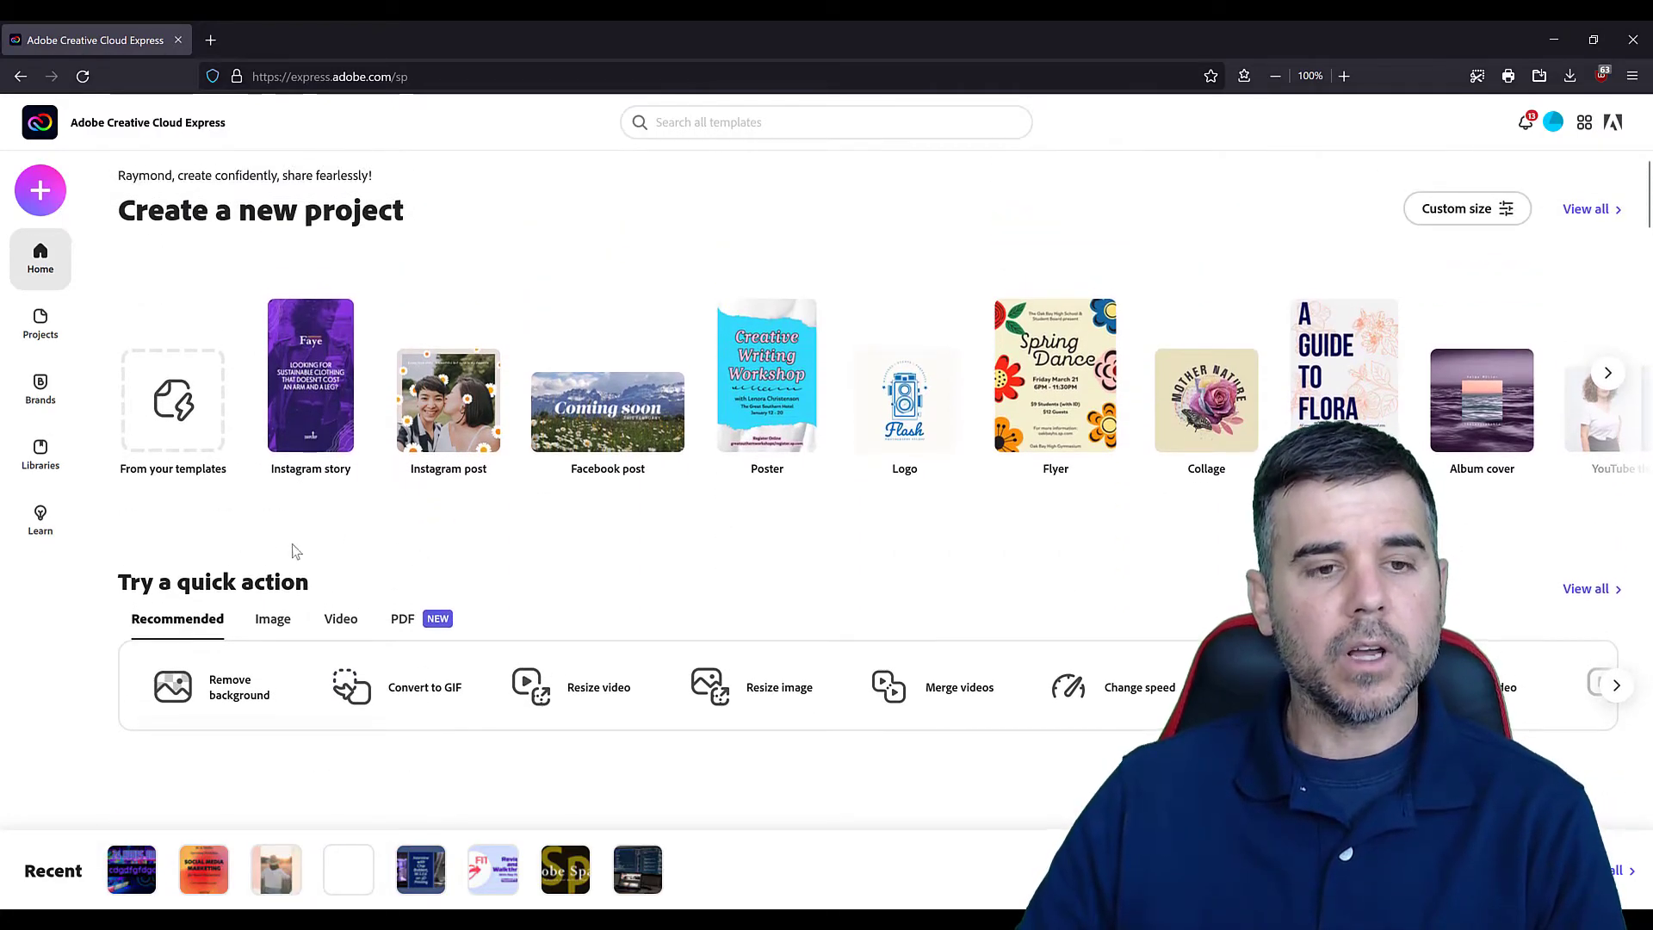
scroll(305, 552, "down", 1)
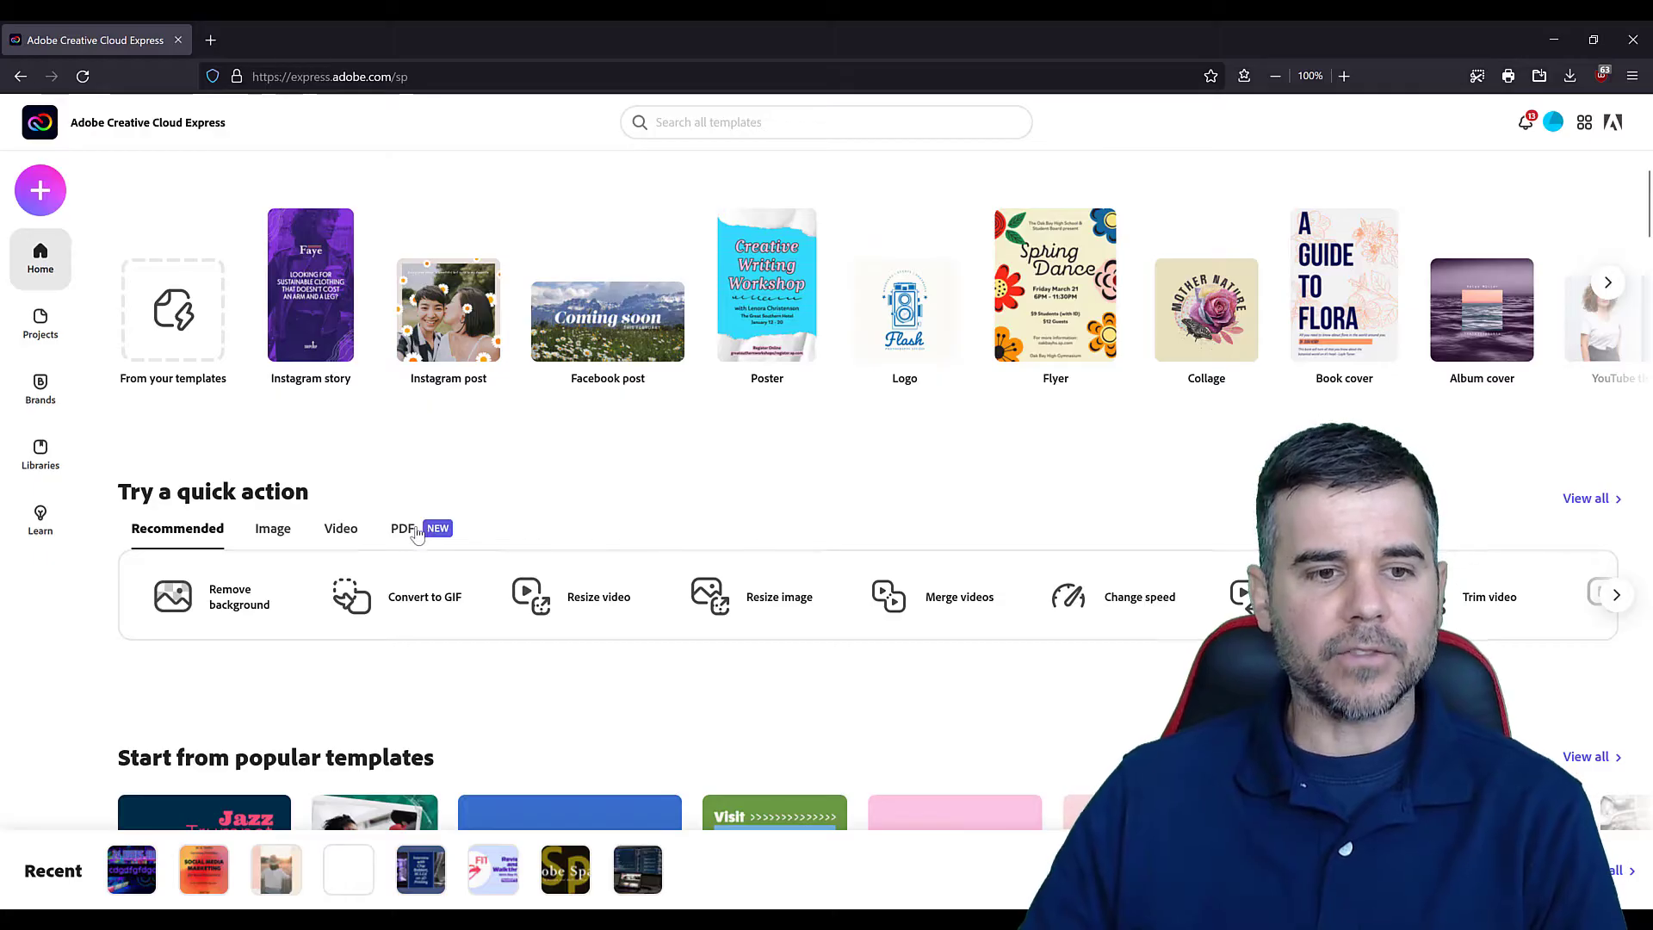
Preview the image, video and PDF quick actions, then go back to the recommended ones
left_click(272, 531)
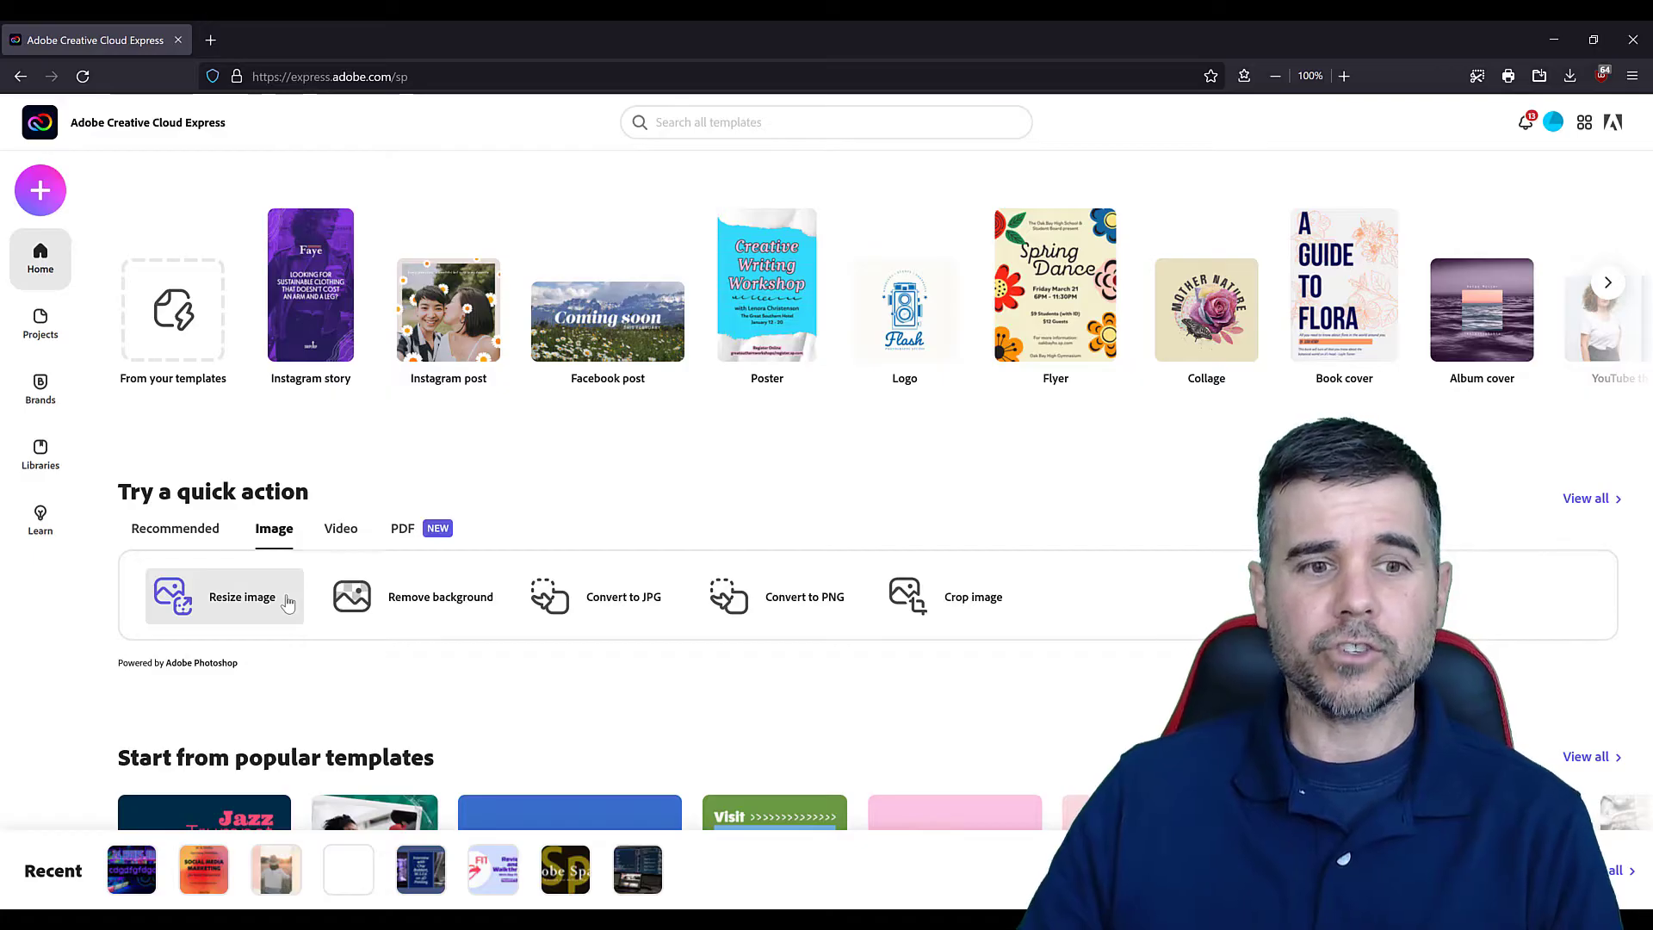
left_click(343, 532)
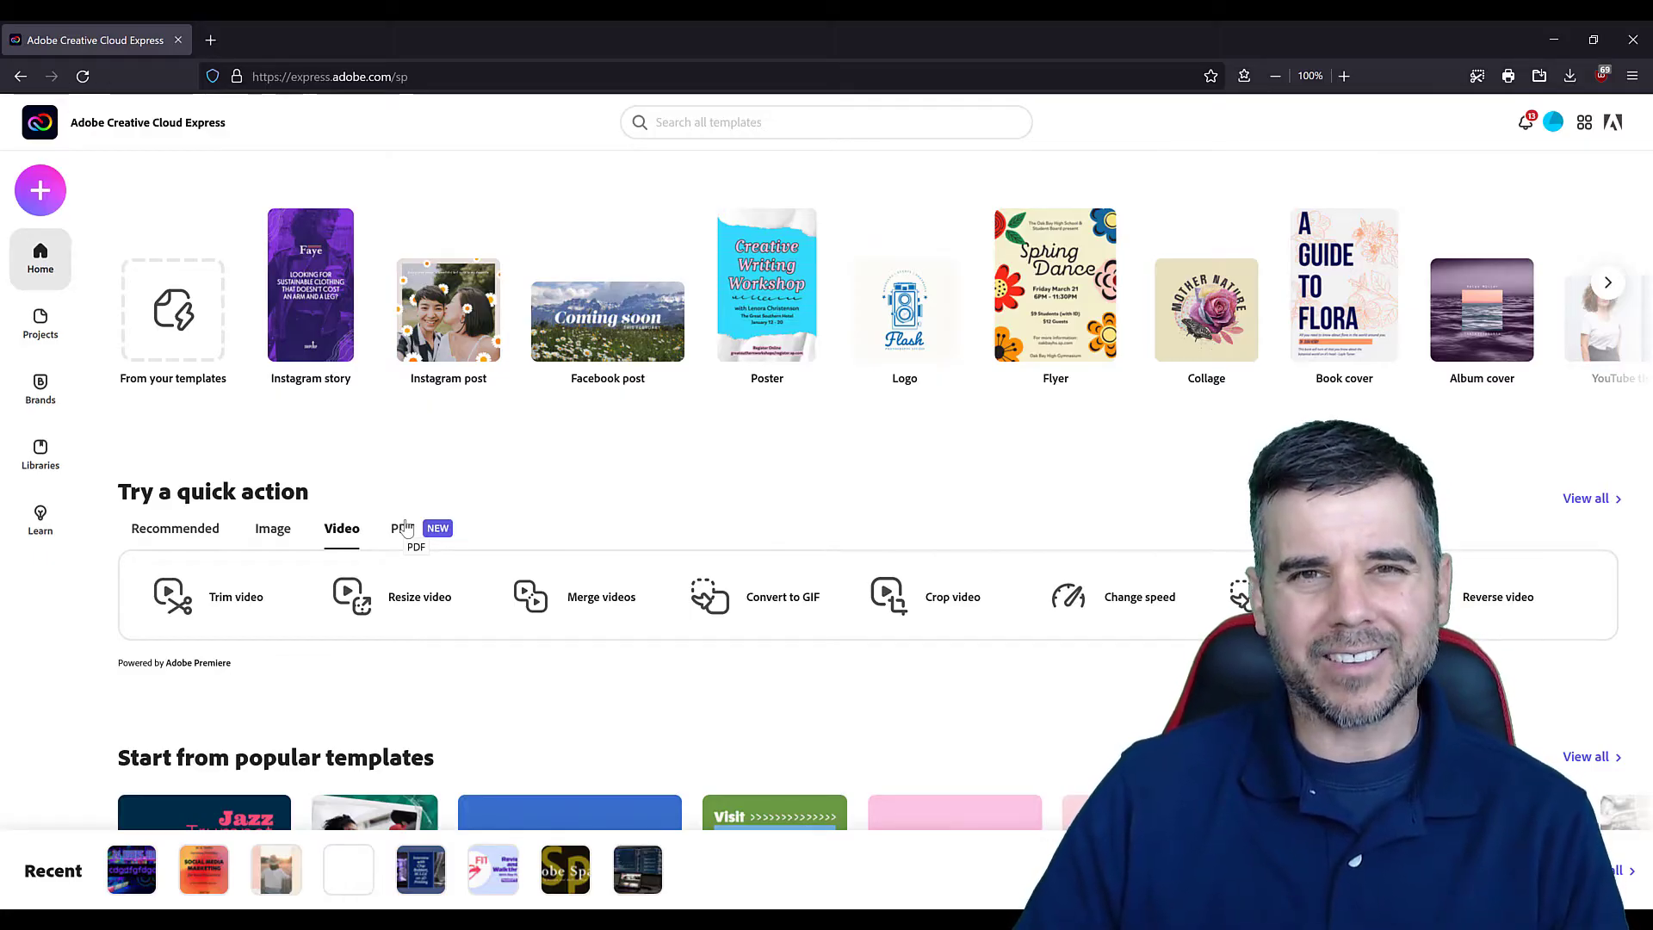
left_click(407, 528)
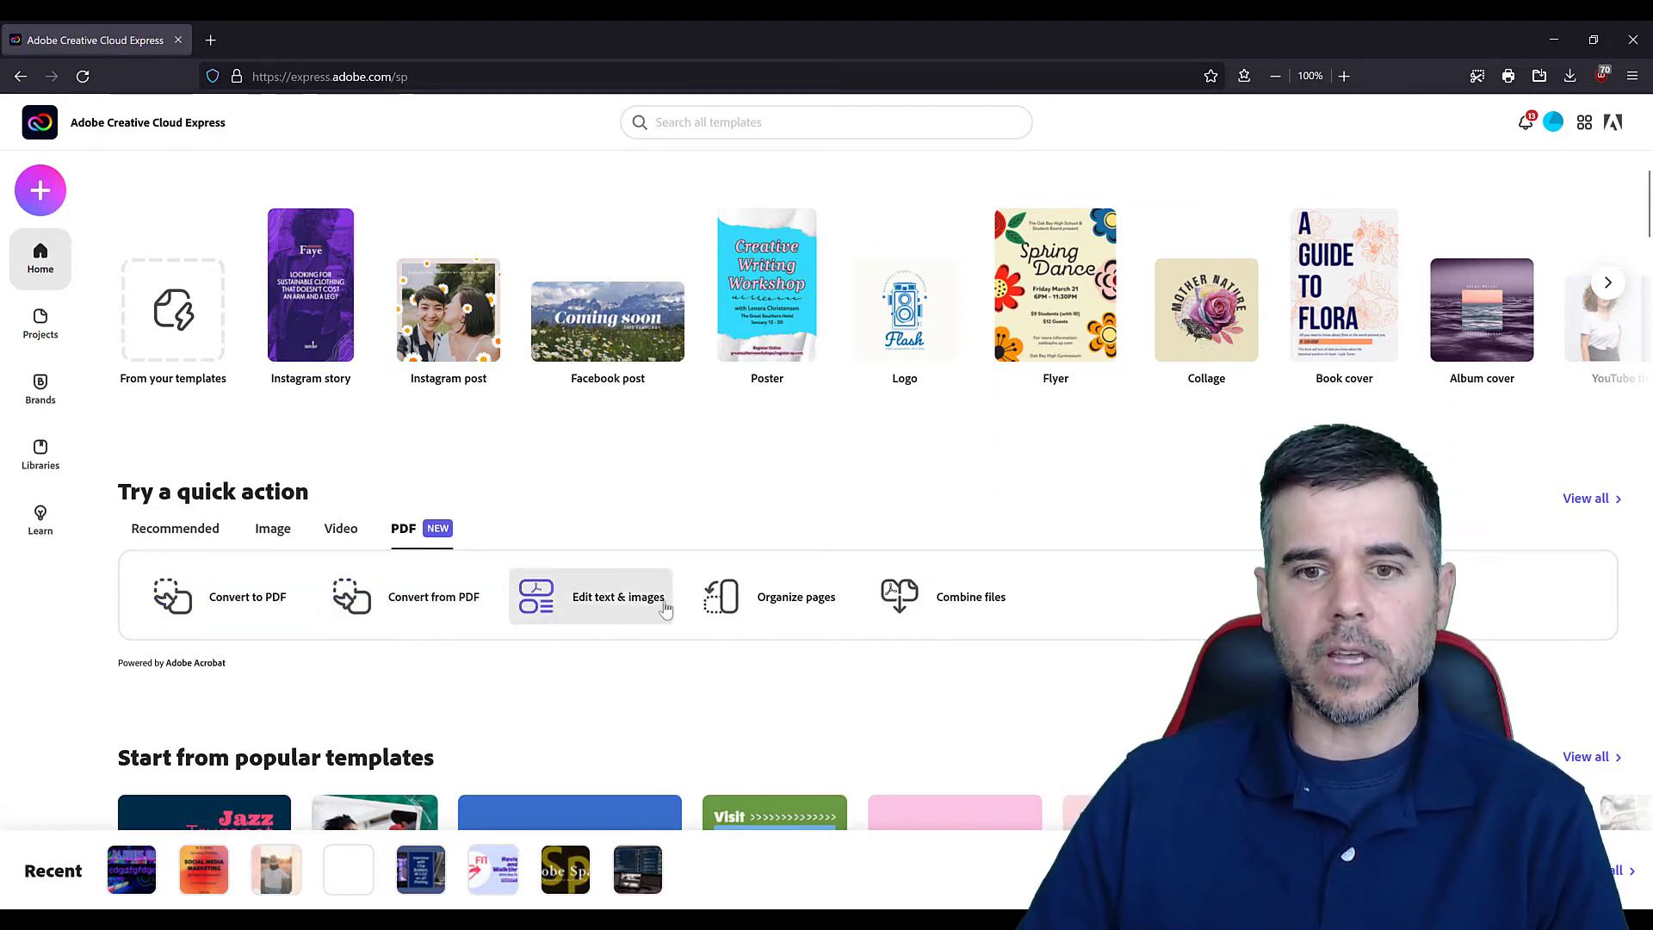
left_click(182, 529)
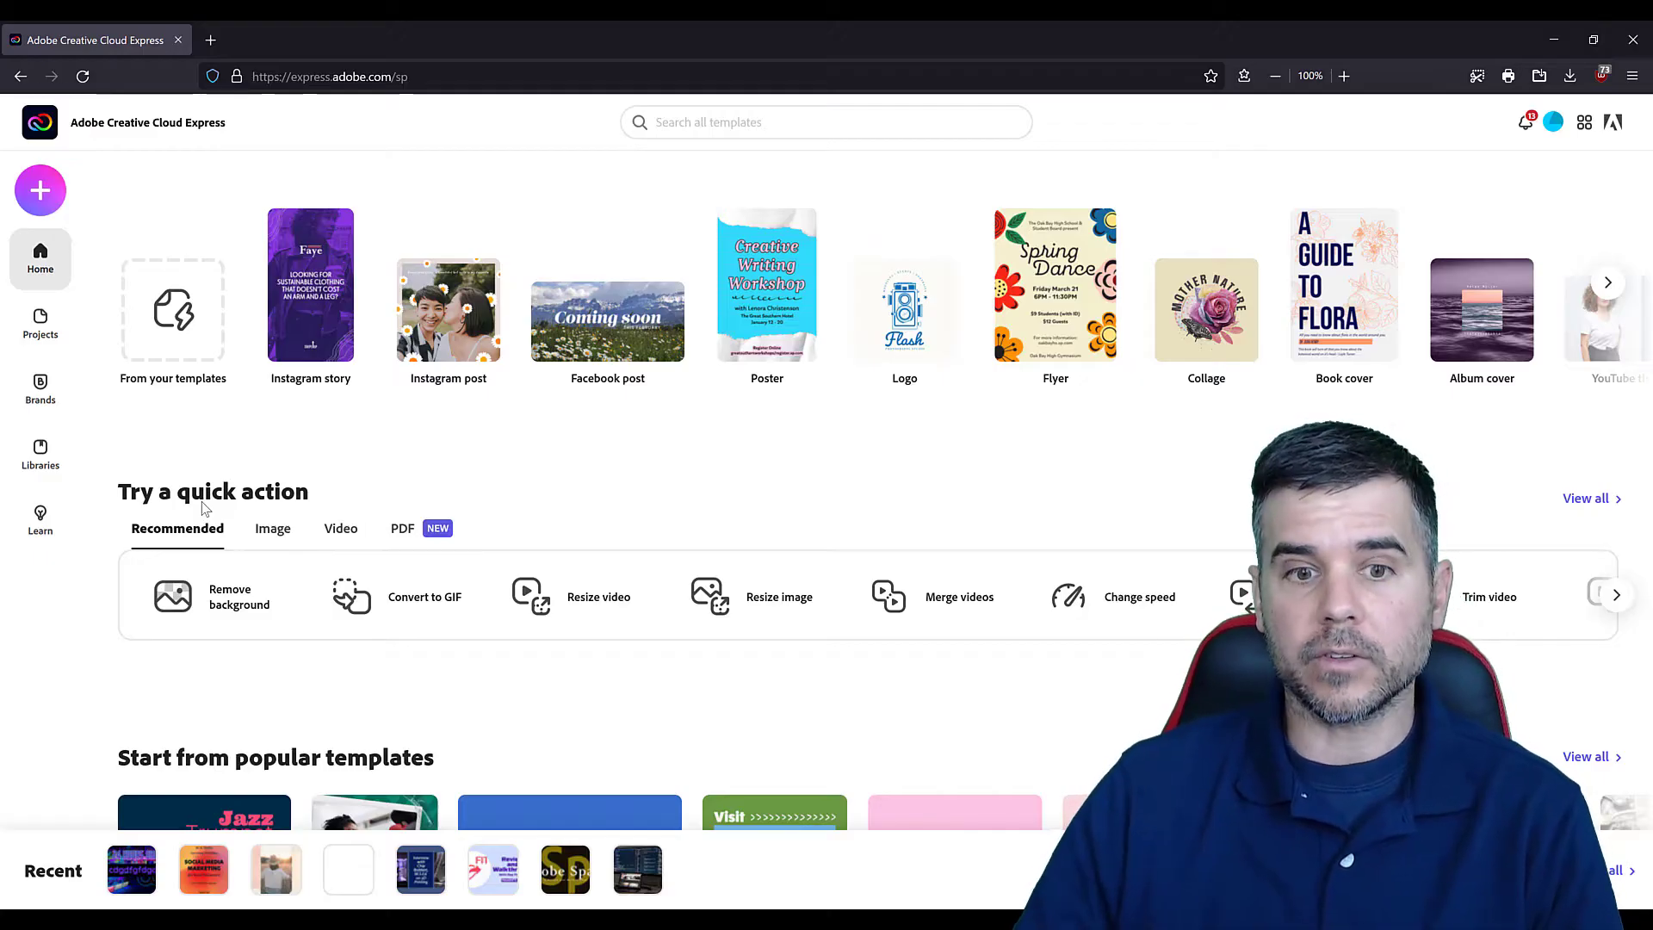
Start a new blank Instagram post design from the Create new list
scroll(249, 513, "down", 5)
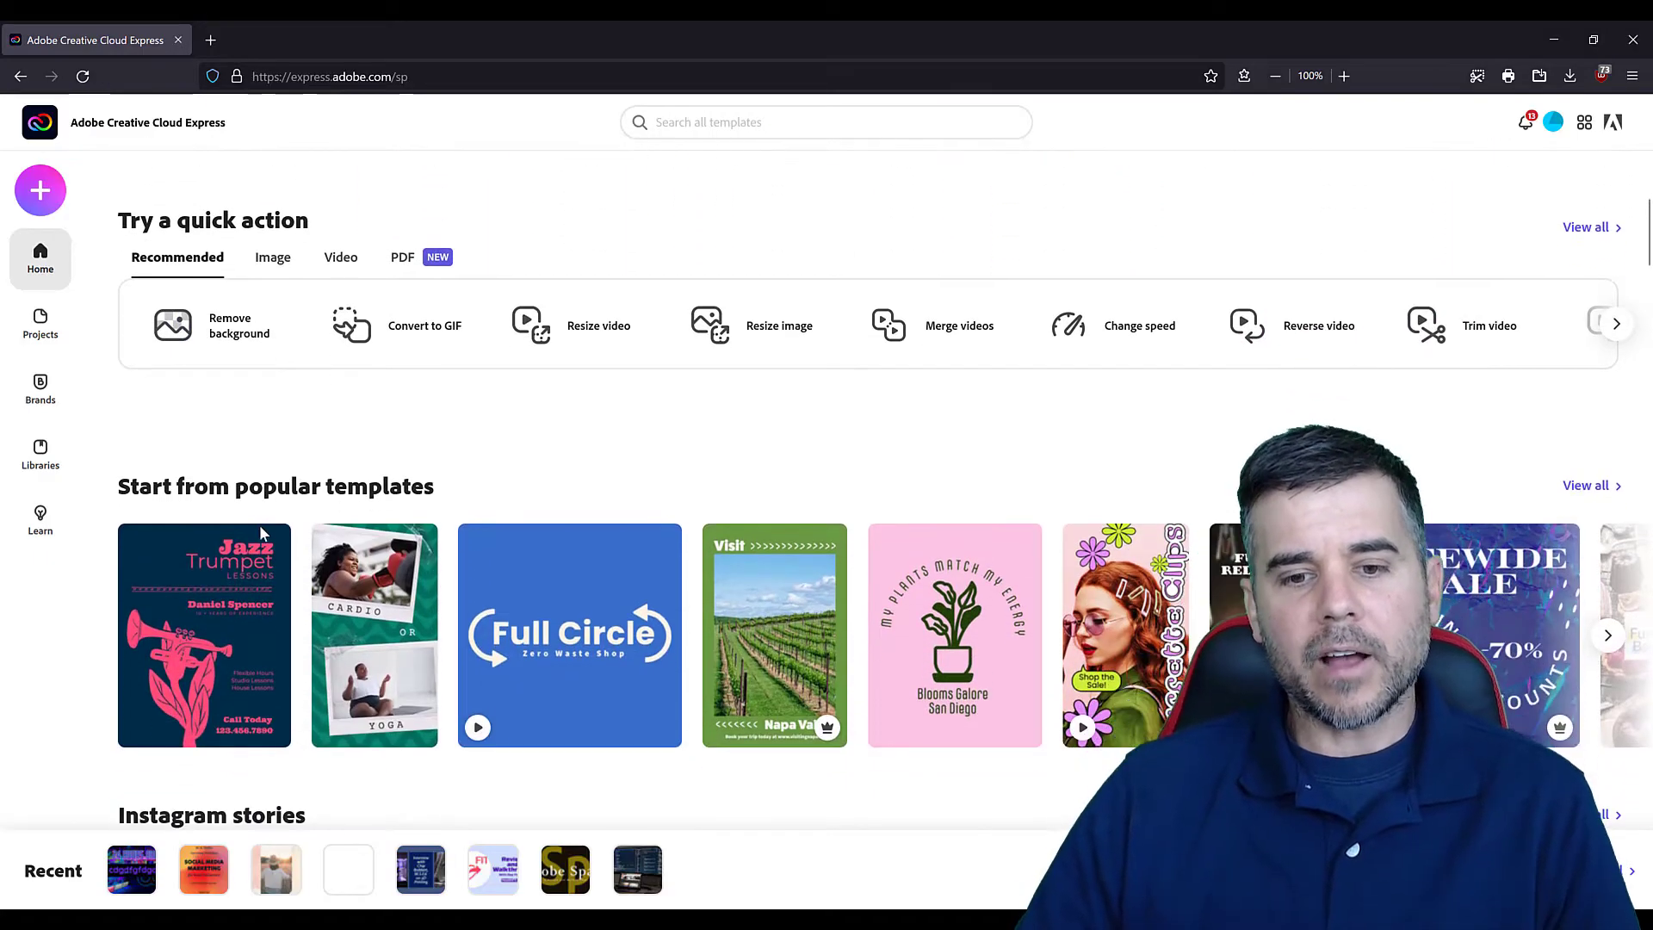
scroll(300, 515, "down", 4)
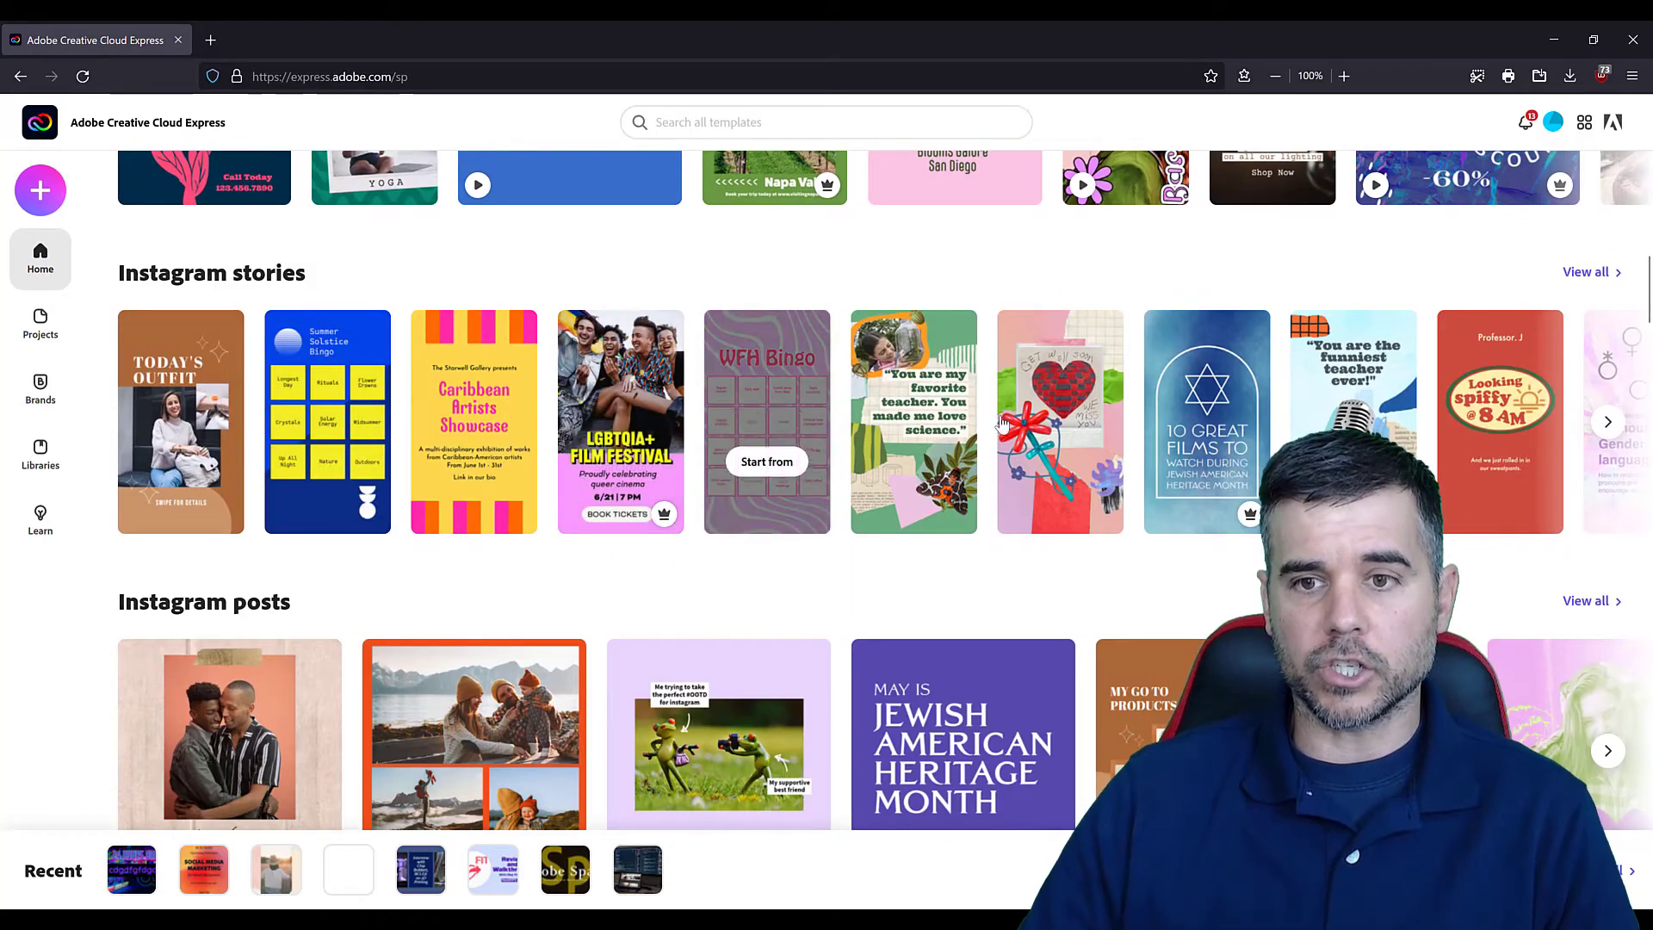
scroll(773, 417, "down", 2)
scroll(770, 416, "down", 2)
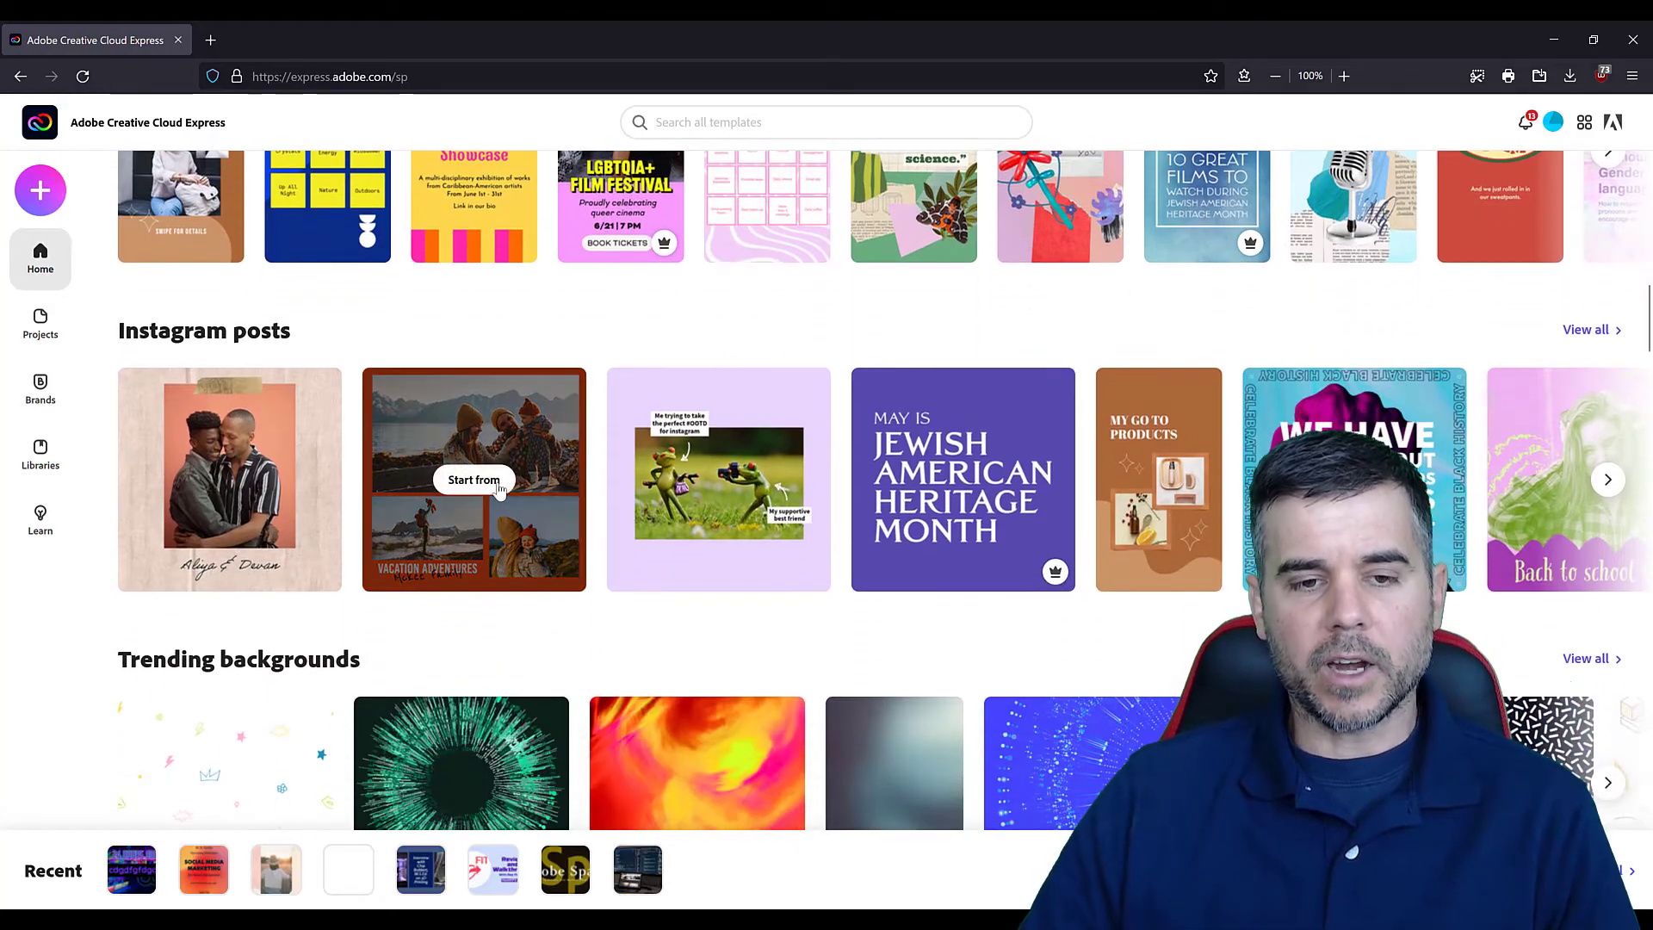
scroll(711, 489, "down", 3)
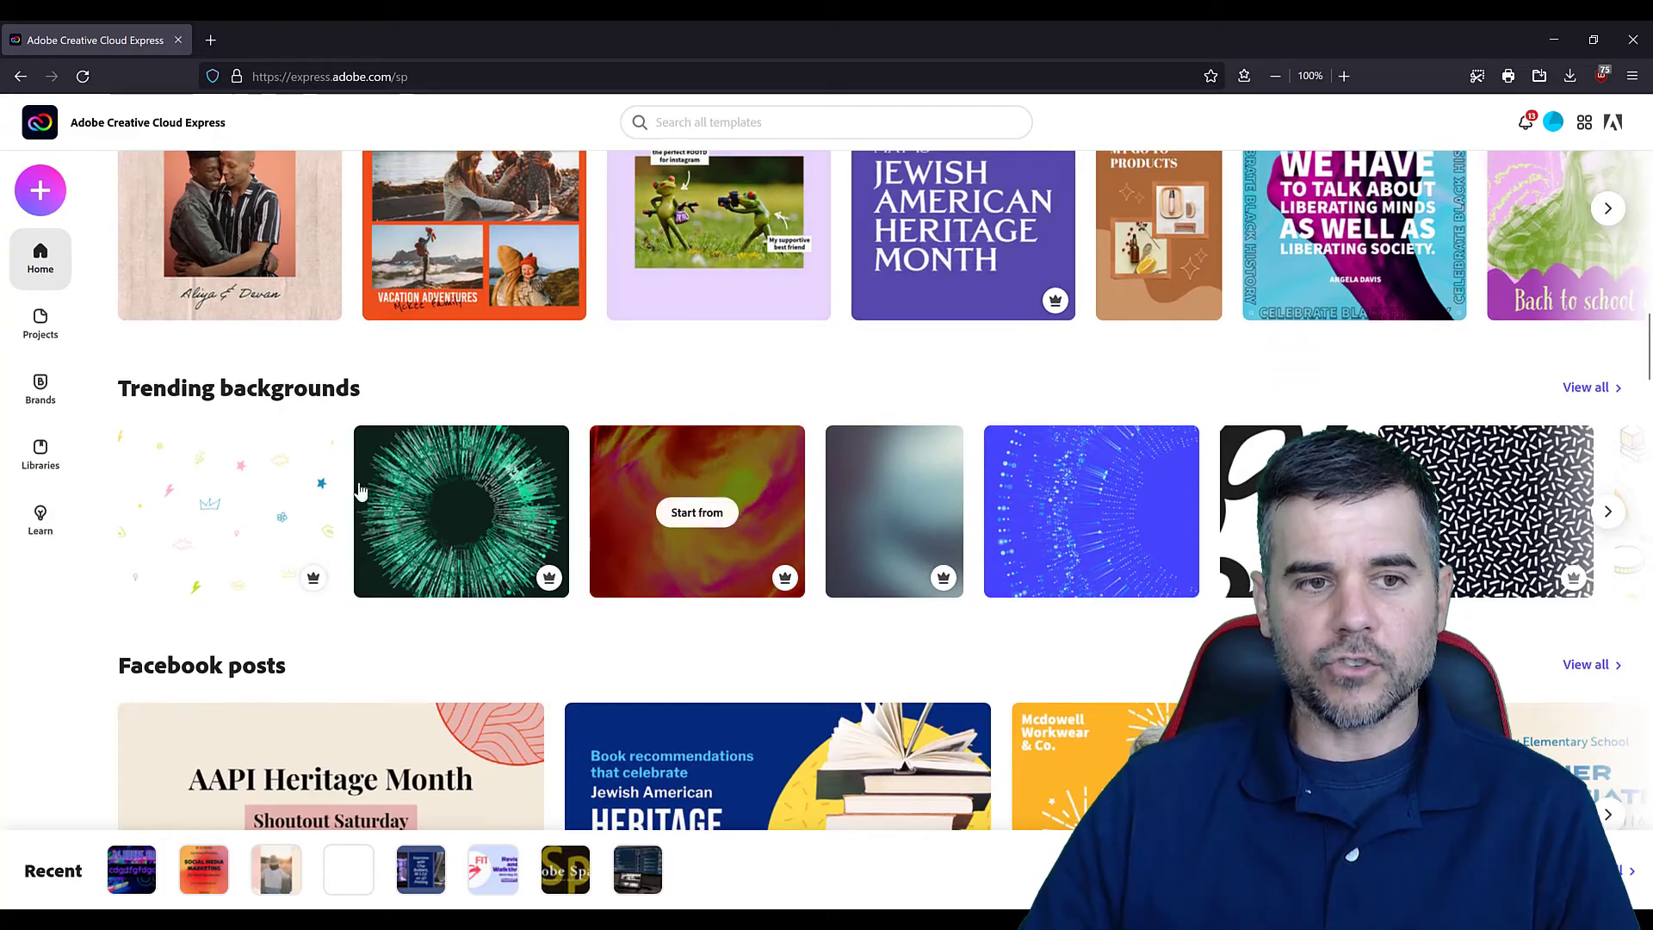
scroll(454, 528, "down", 8)
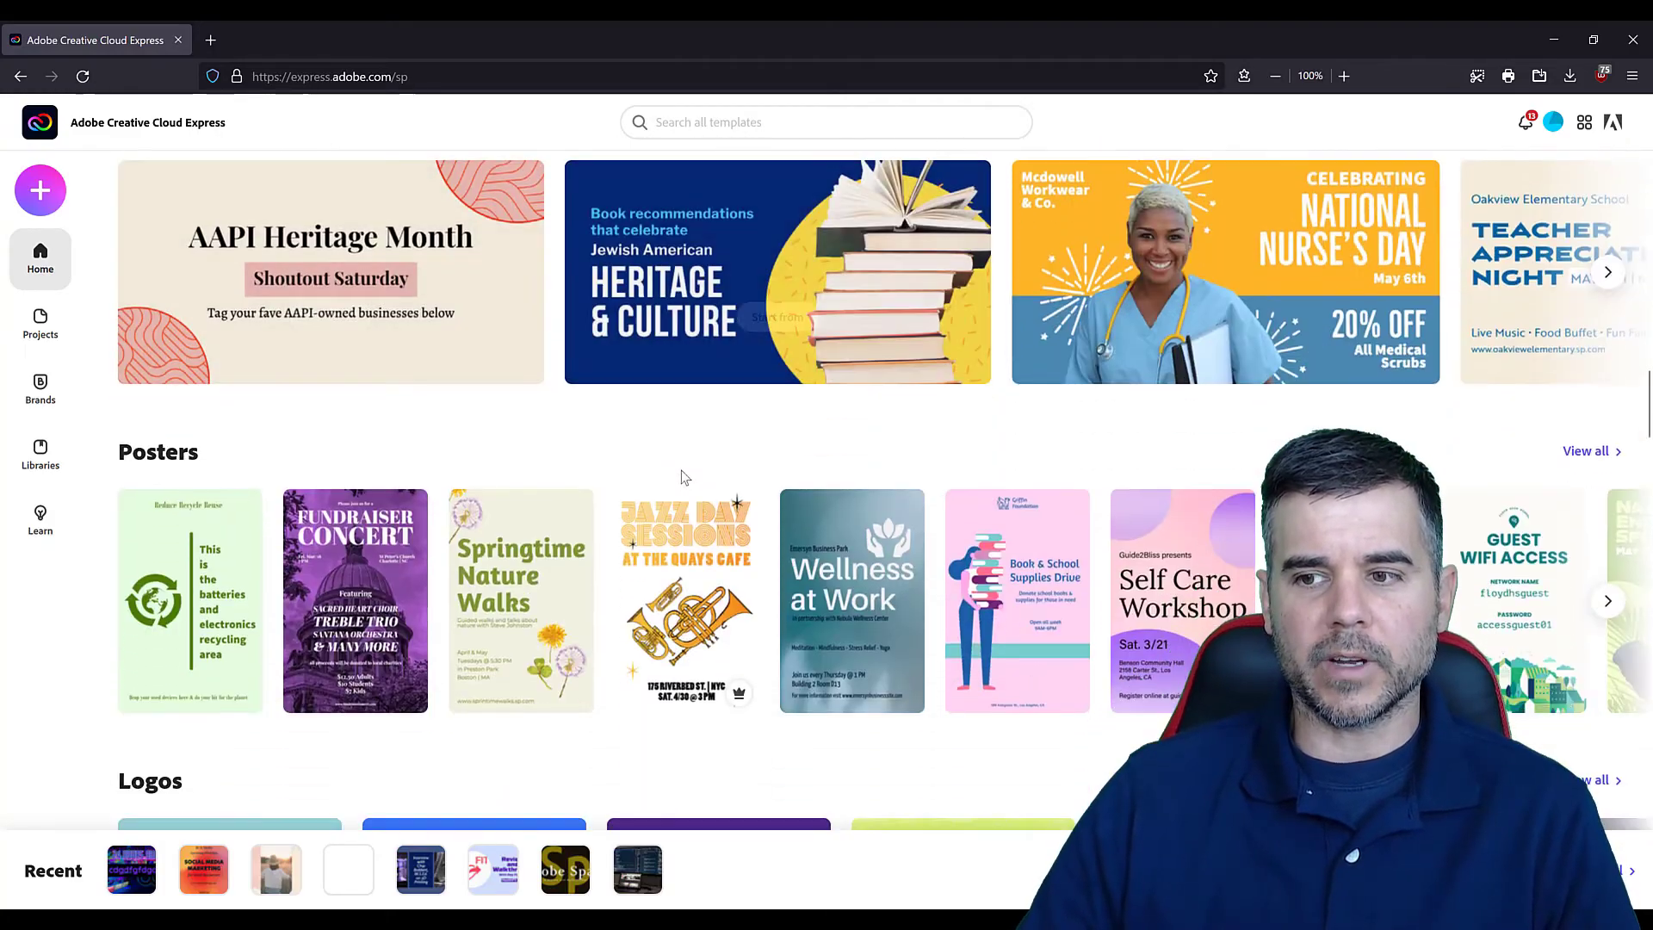
scroll(680, 478, "down", 8)
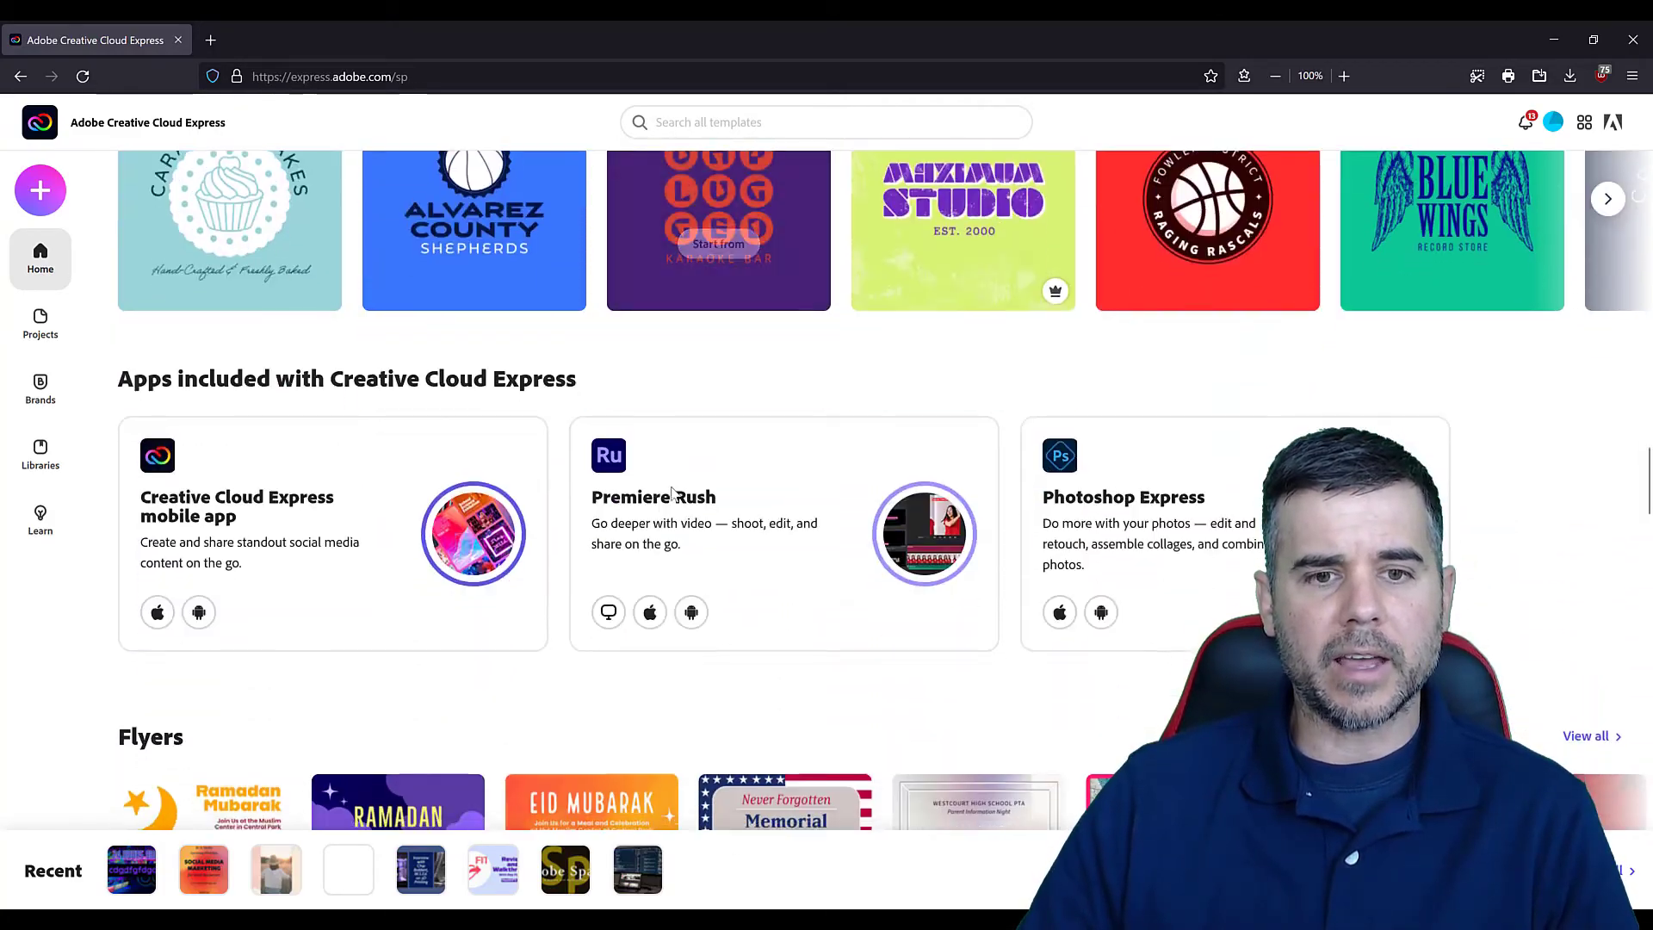
scroll(674, 493, "down", 7)
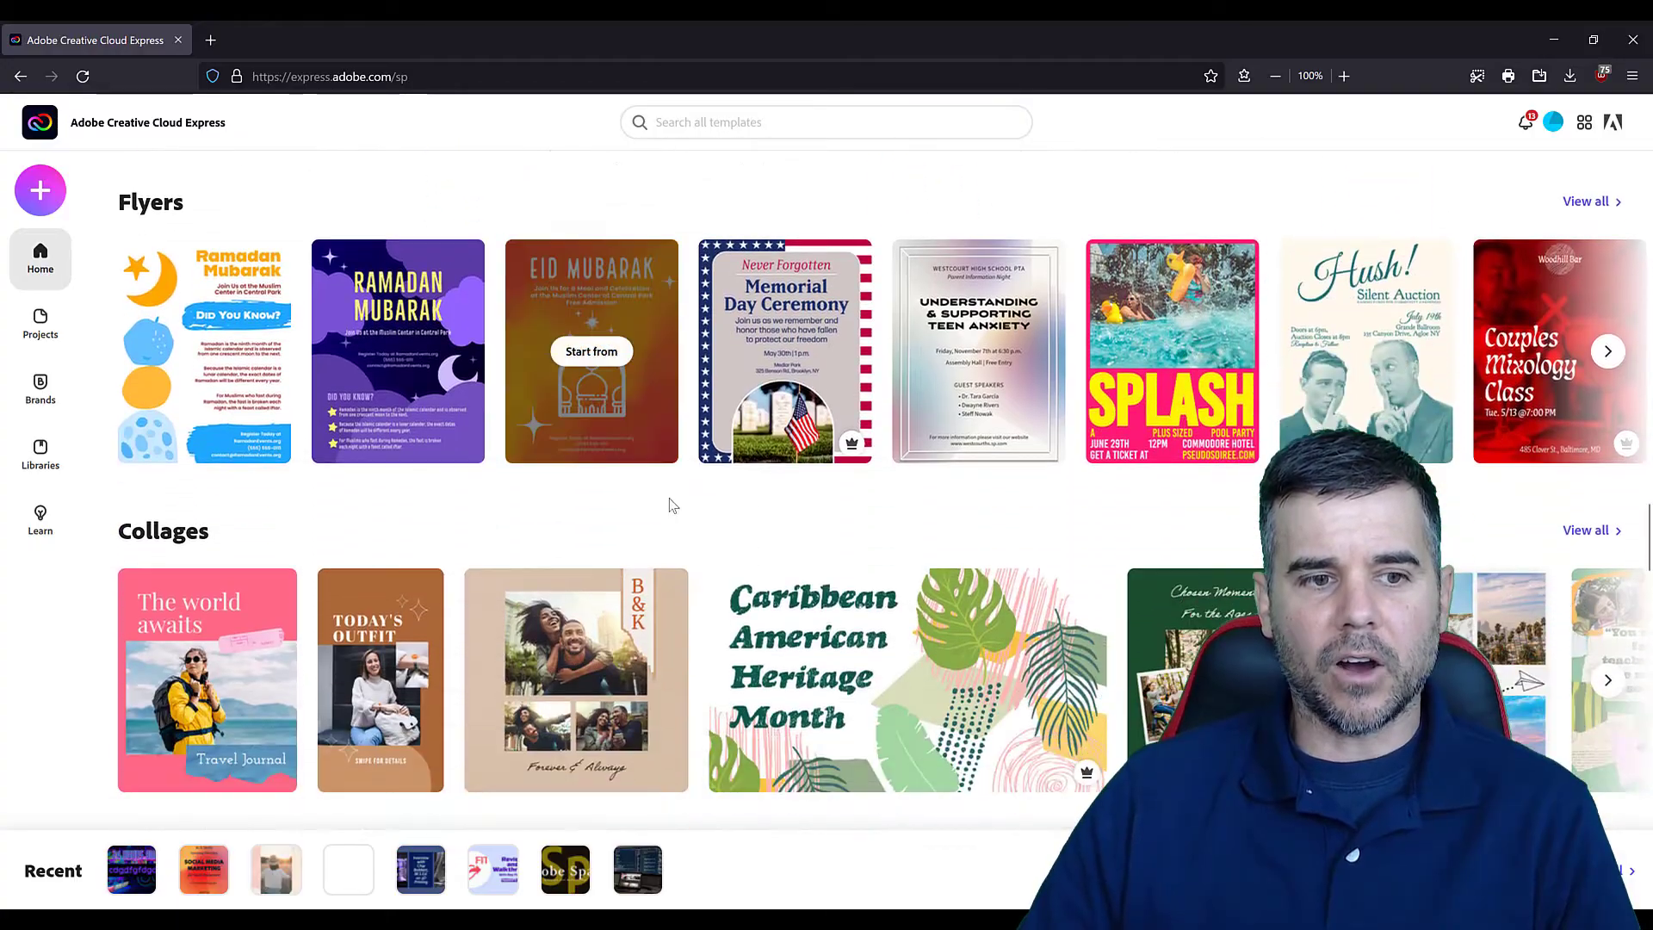
scroll(664, 504, "up", 20)
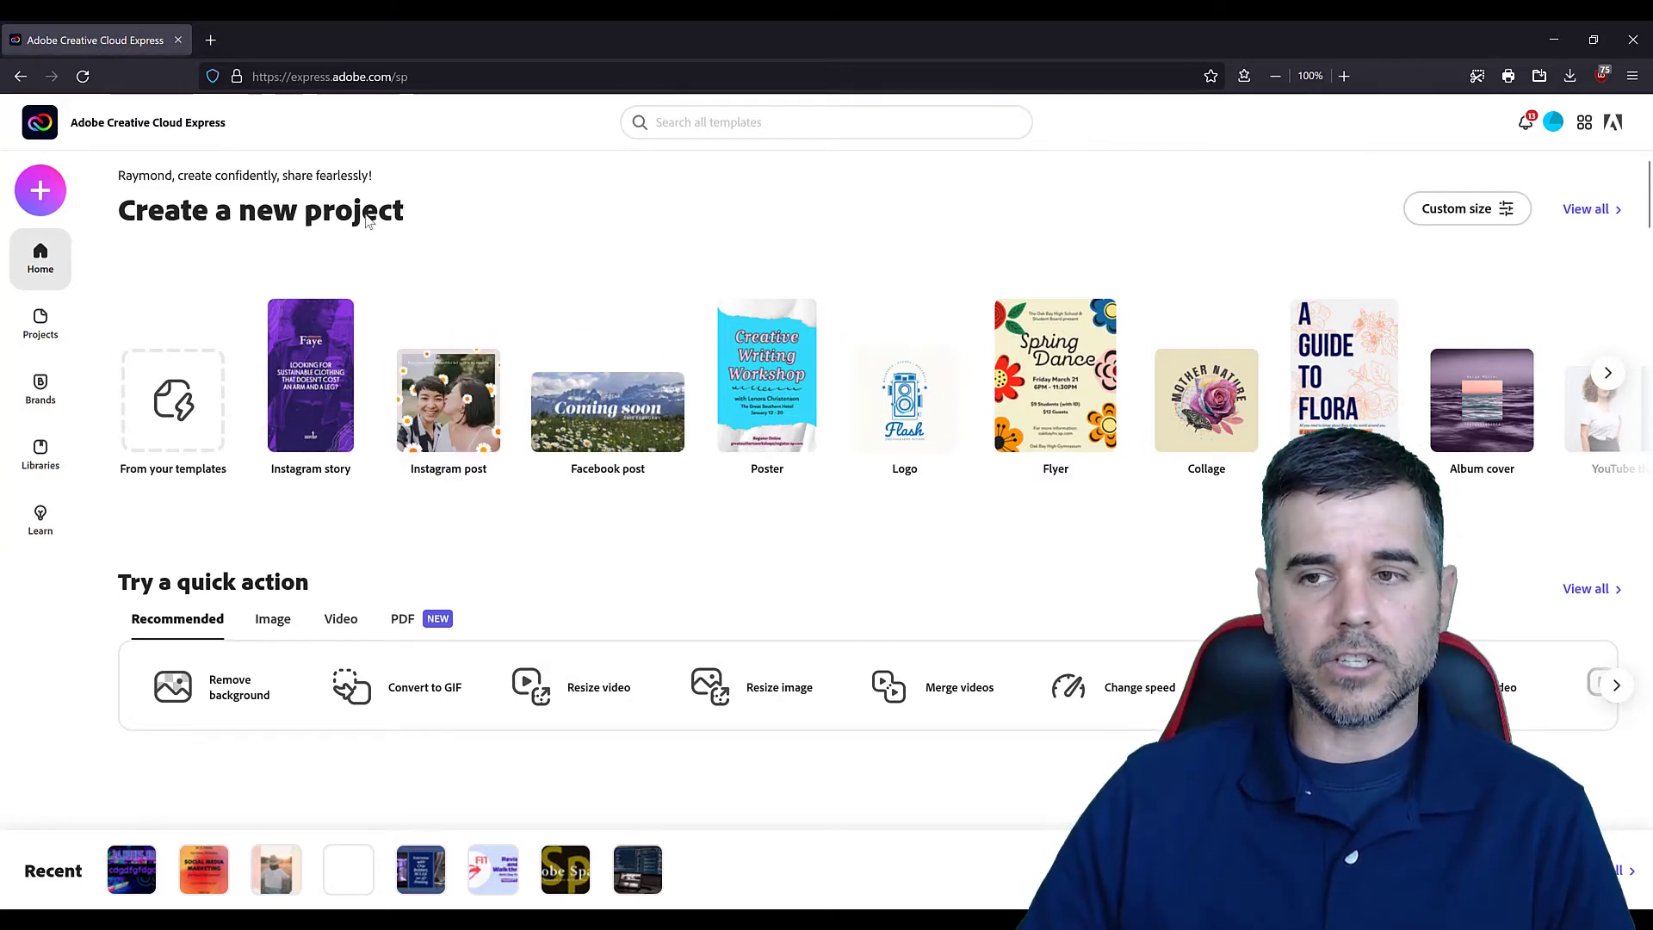
left_click(39, 190)
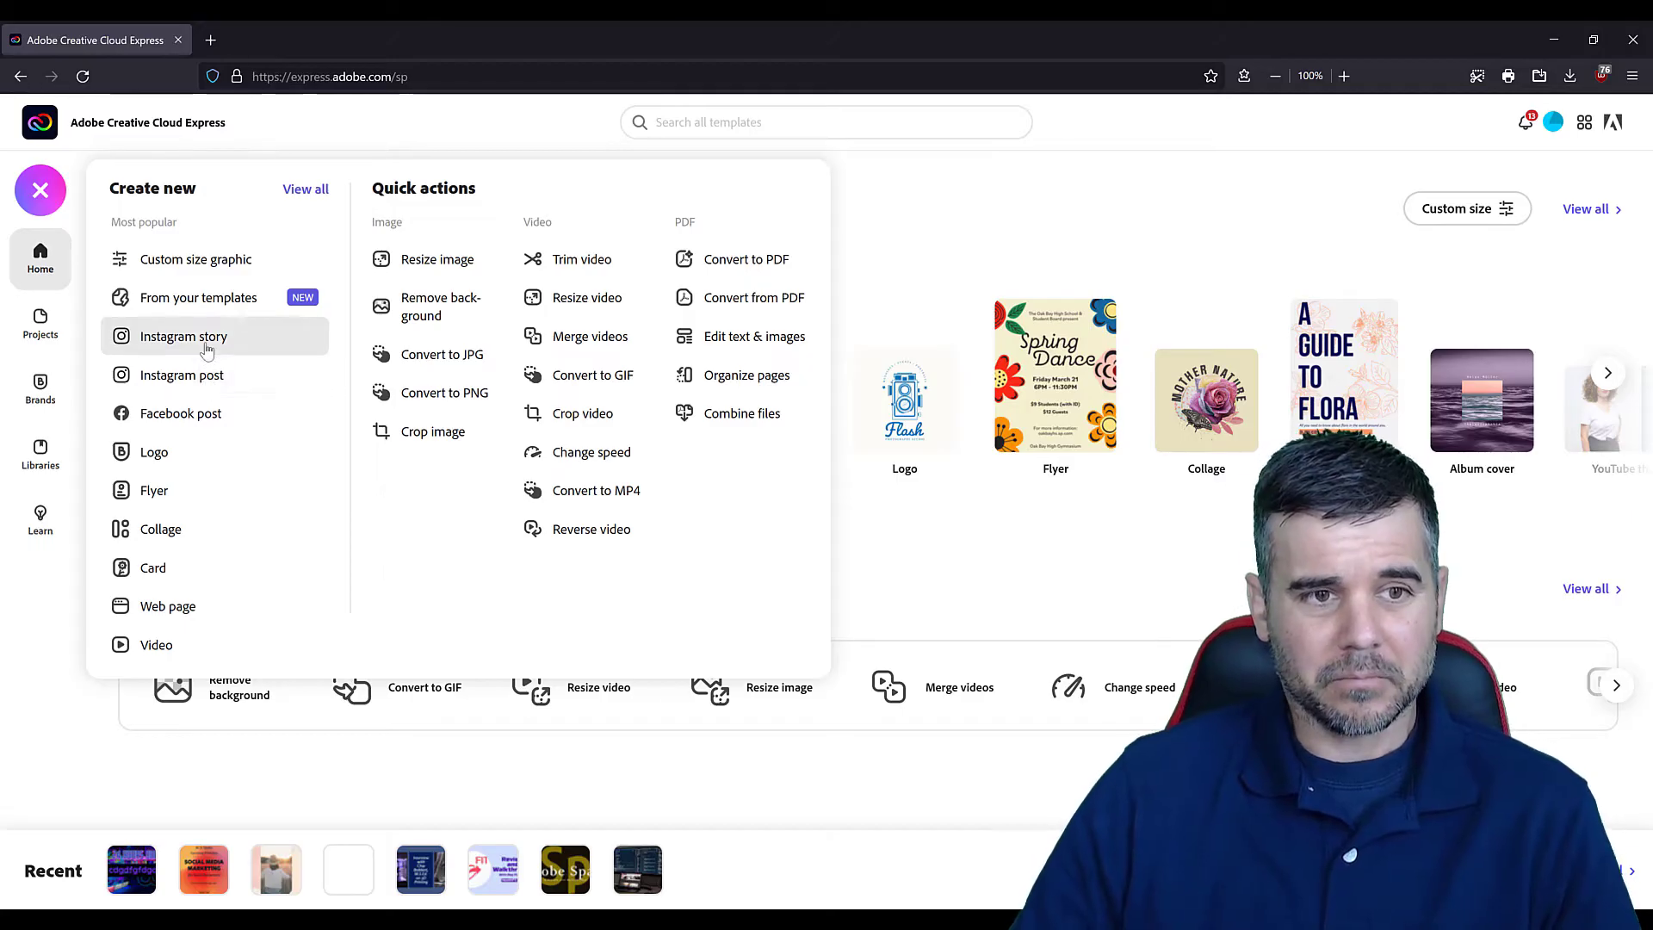
left_click(207, 385)
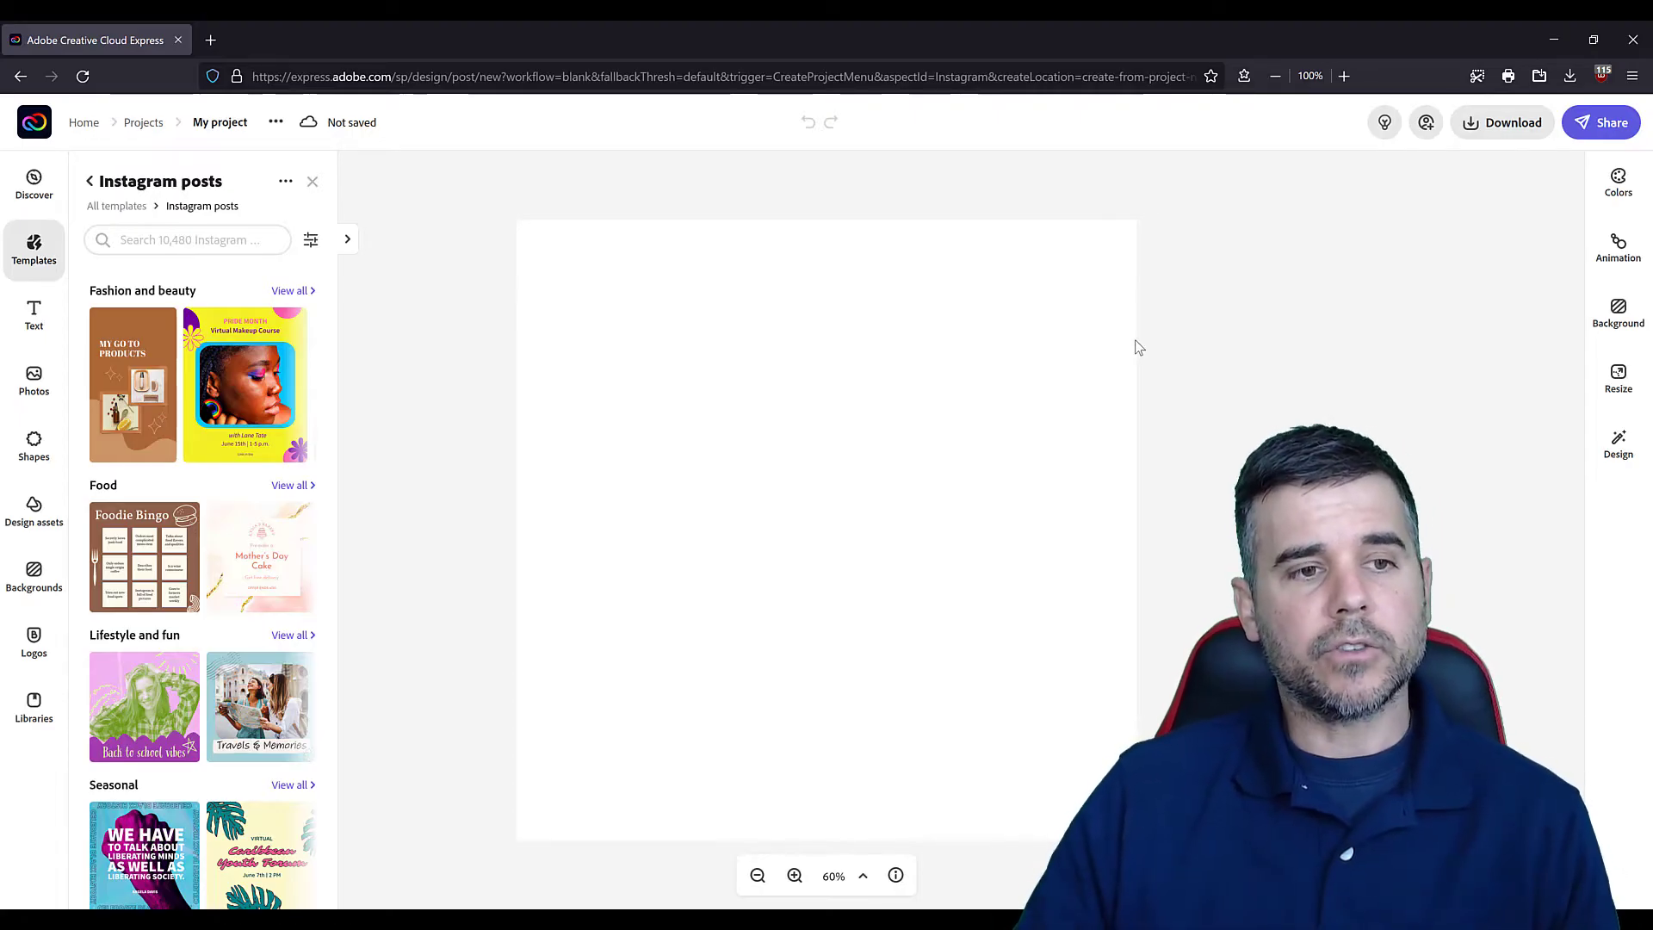
Search the Instagram post templates for 'gaming'
scroll(215, 413, "down", 4)
scroll(189, 327, "up", 4)
left_click(169, 241)
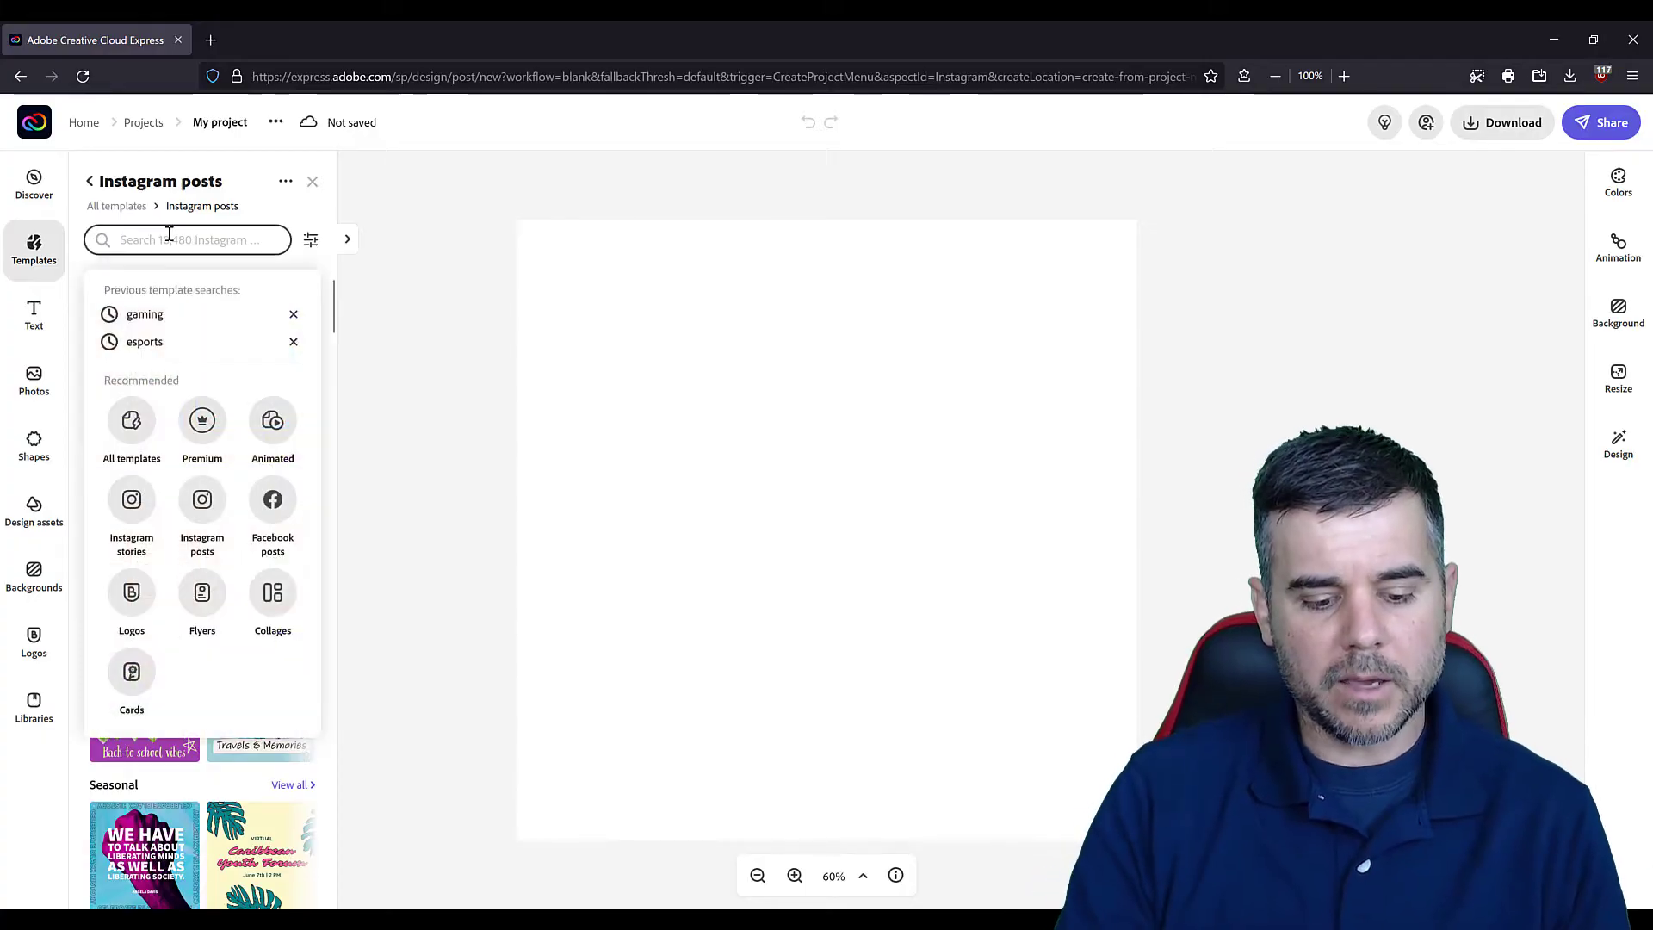
type("gaming")
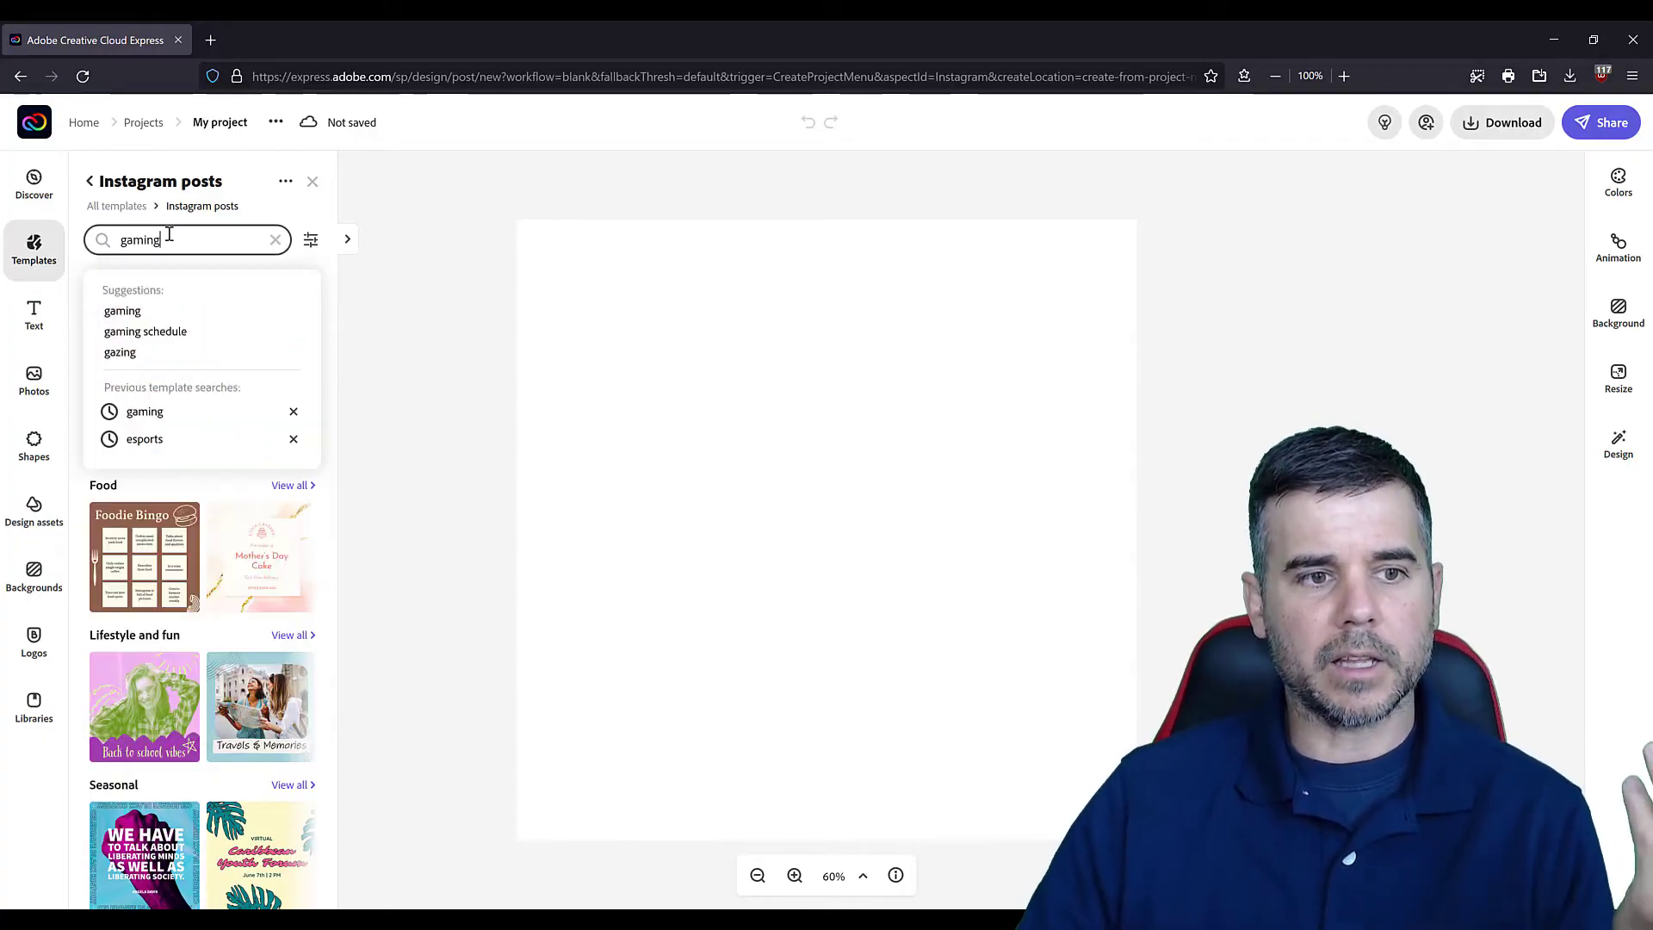
key("Return")
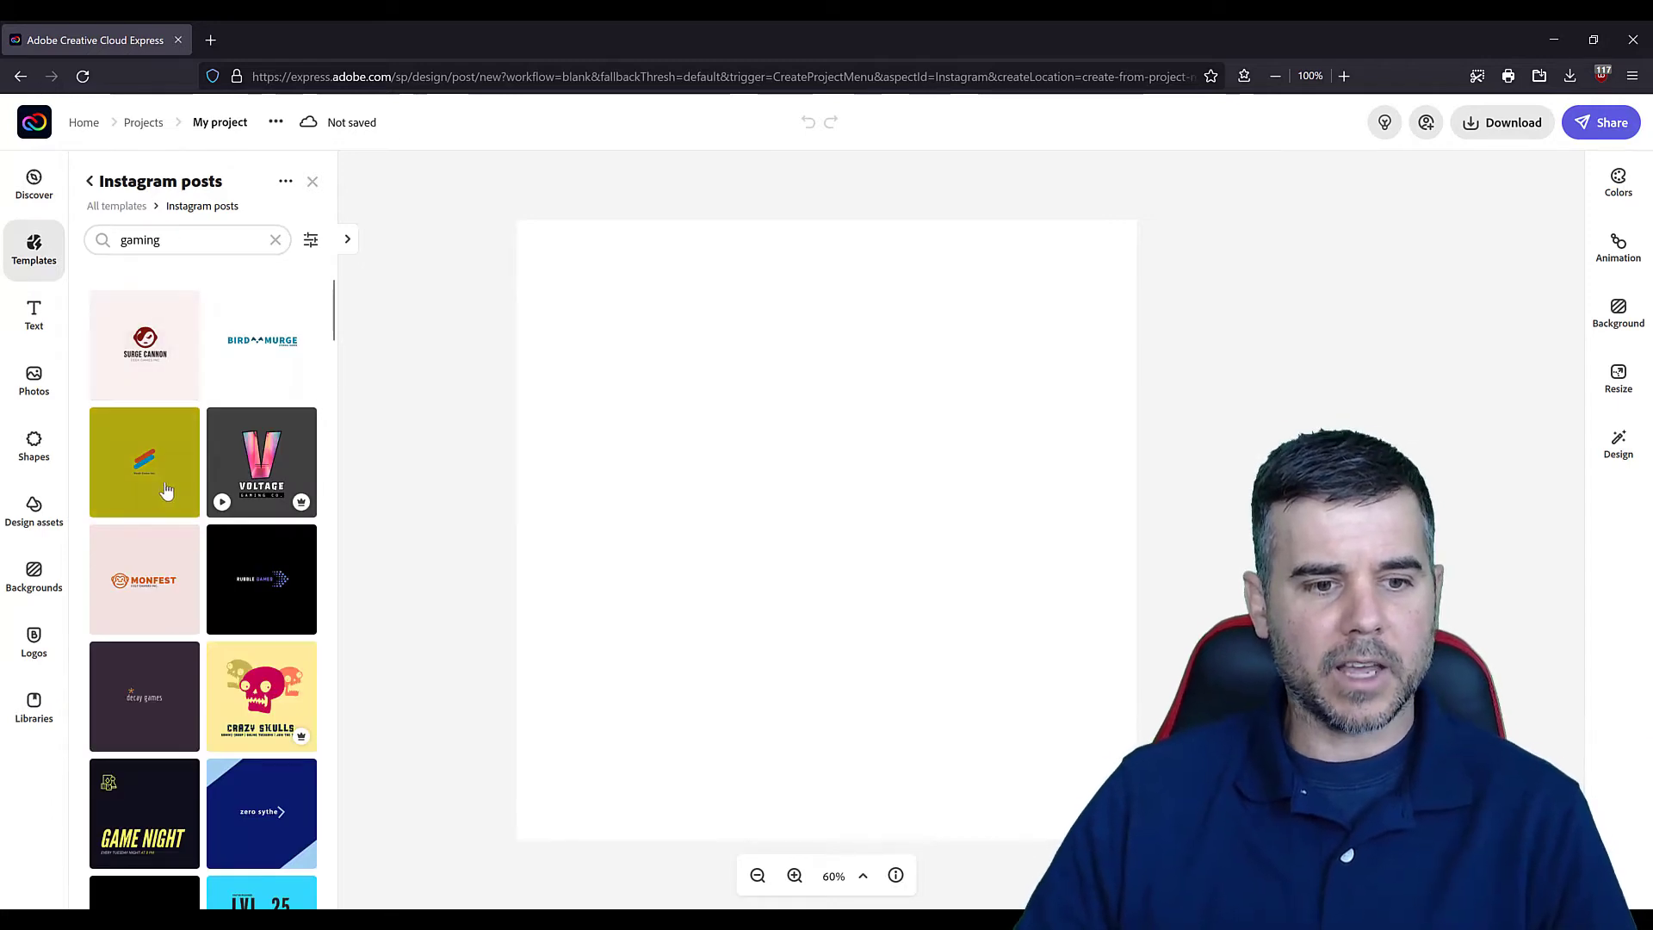
Apply the yellow Game Night template reading WITH STUDENT ORG! to the canvas
scroll(166, 482, "down", 3)
scroll(168, 502, "down", 2)
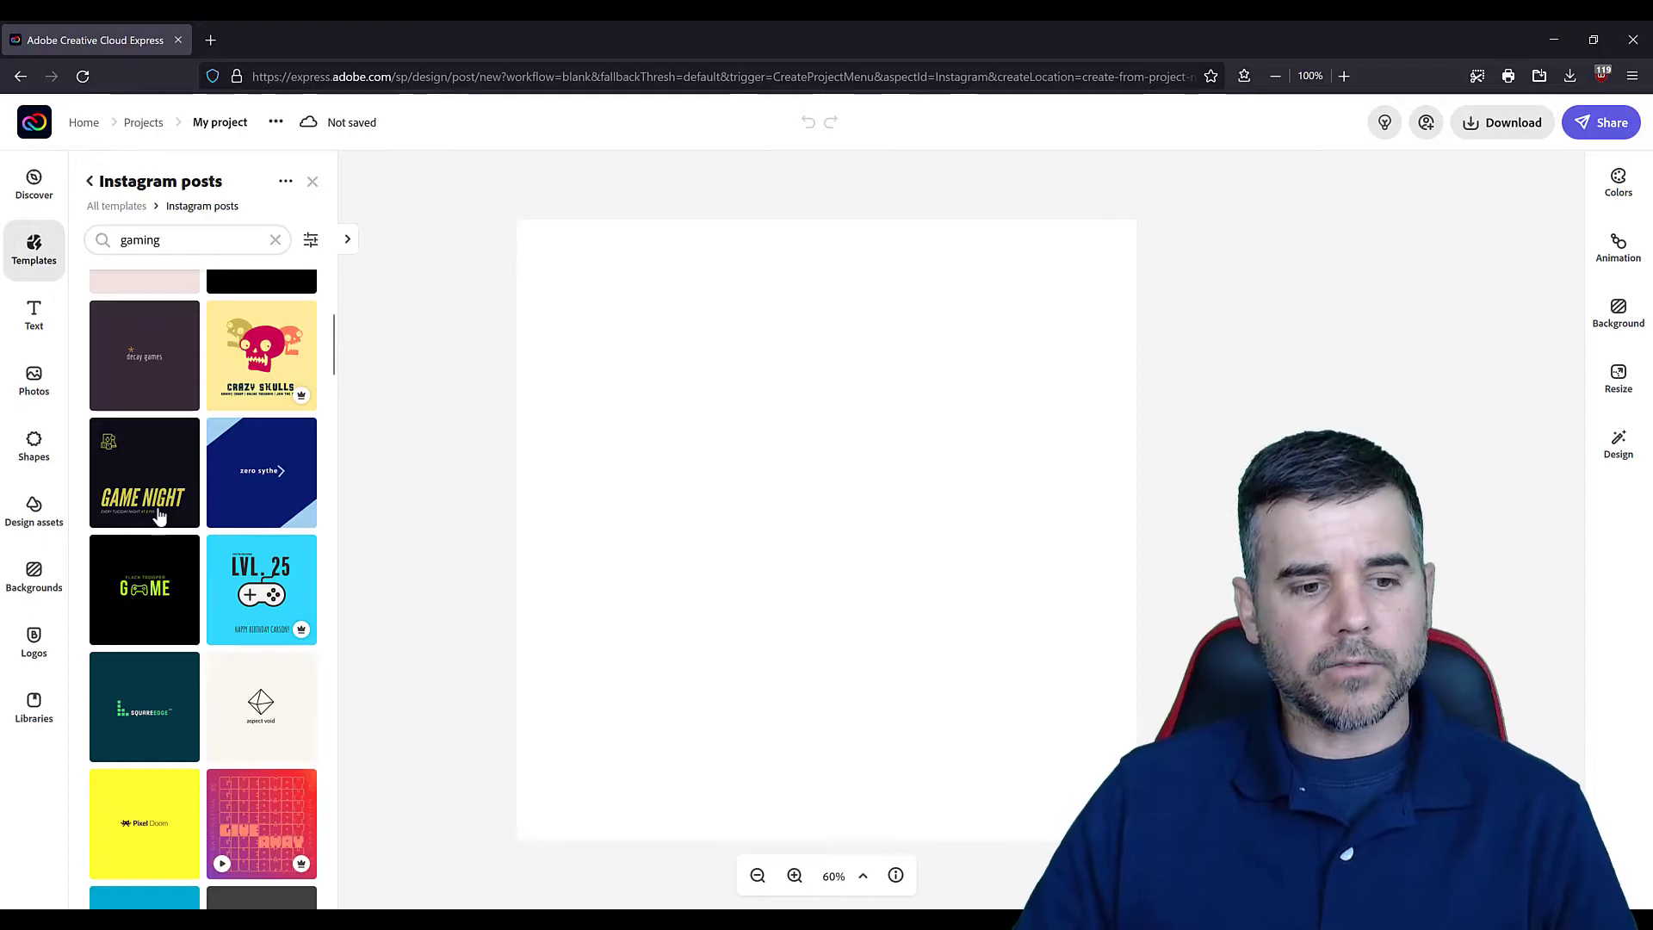
scroll(159, 514, "down", 4)
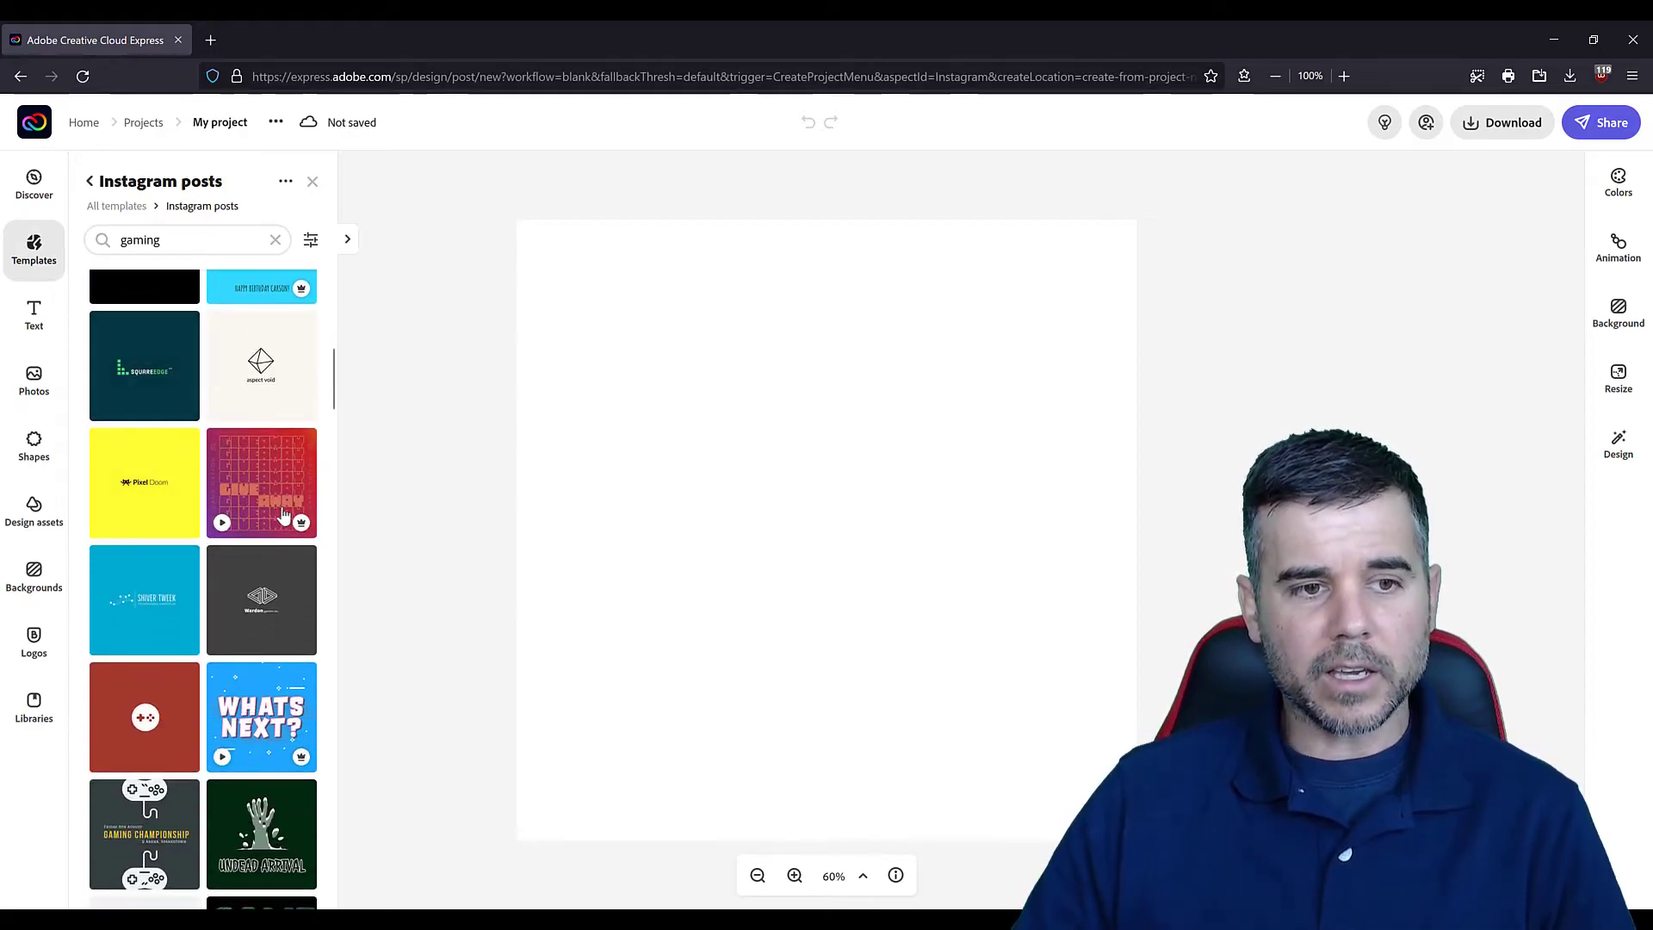
scroll(172, 517, "down", 2)
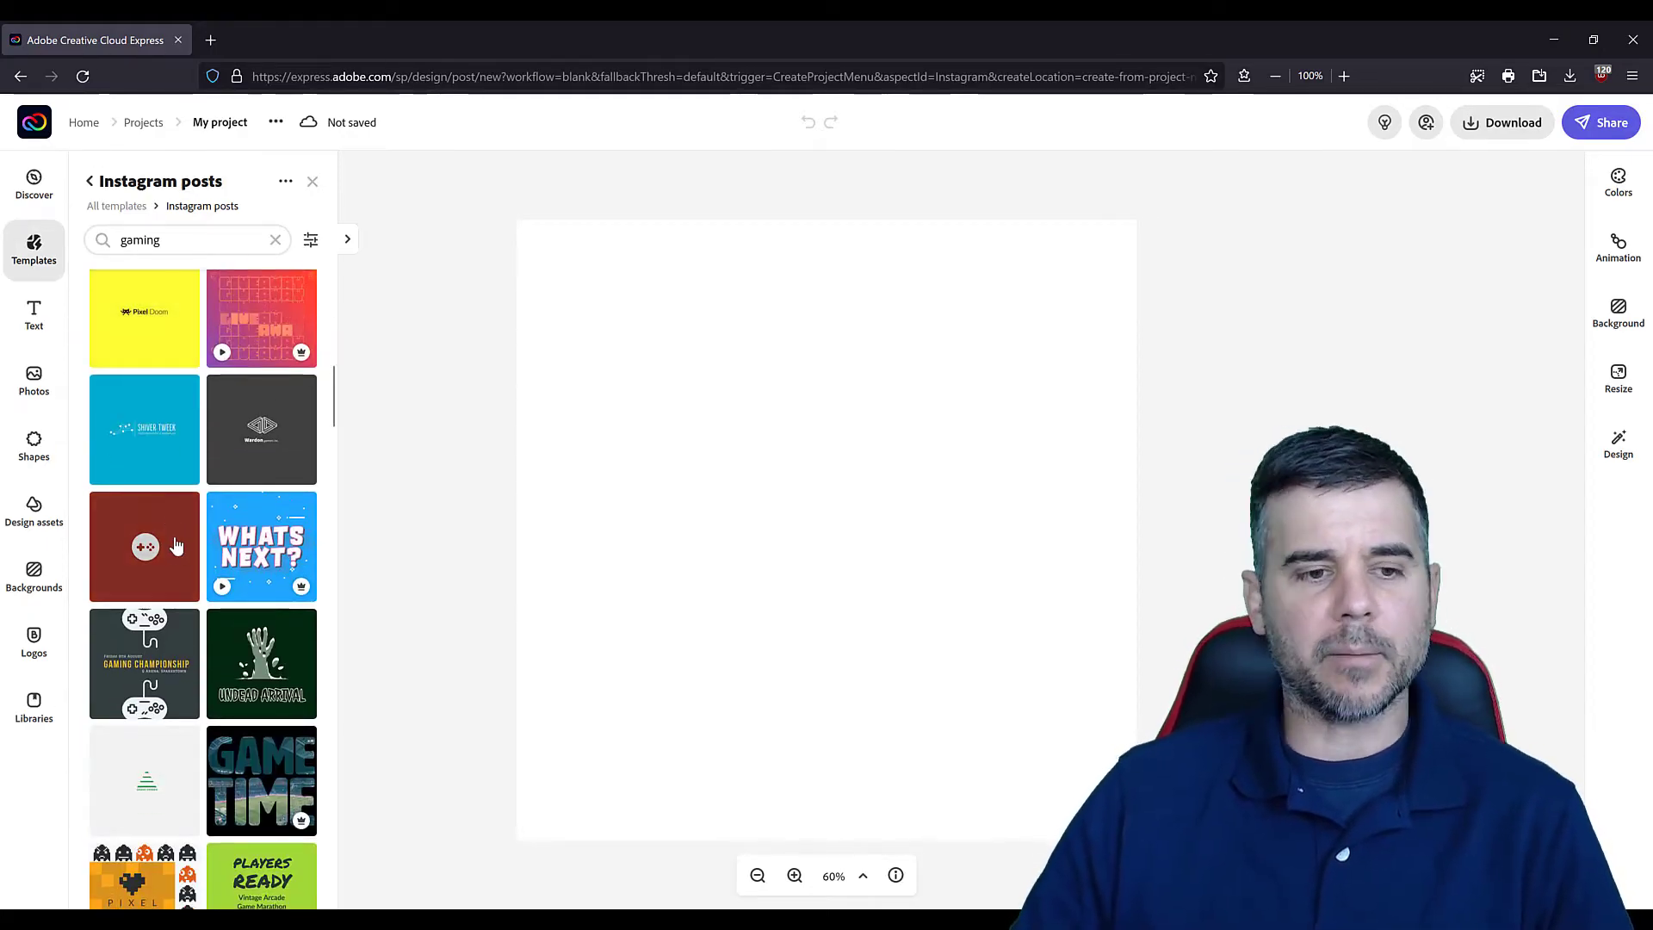
scroll(175, 545, "down", 5)
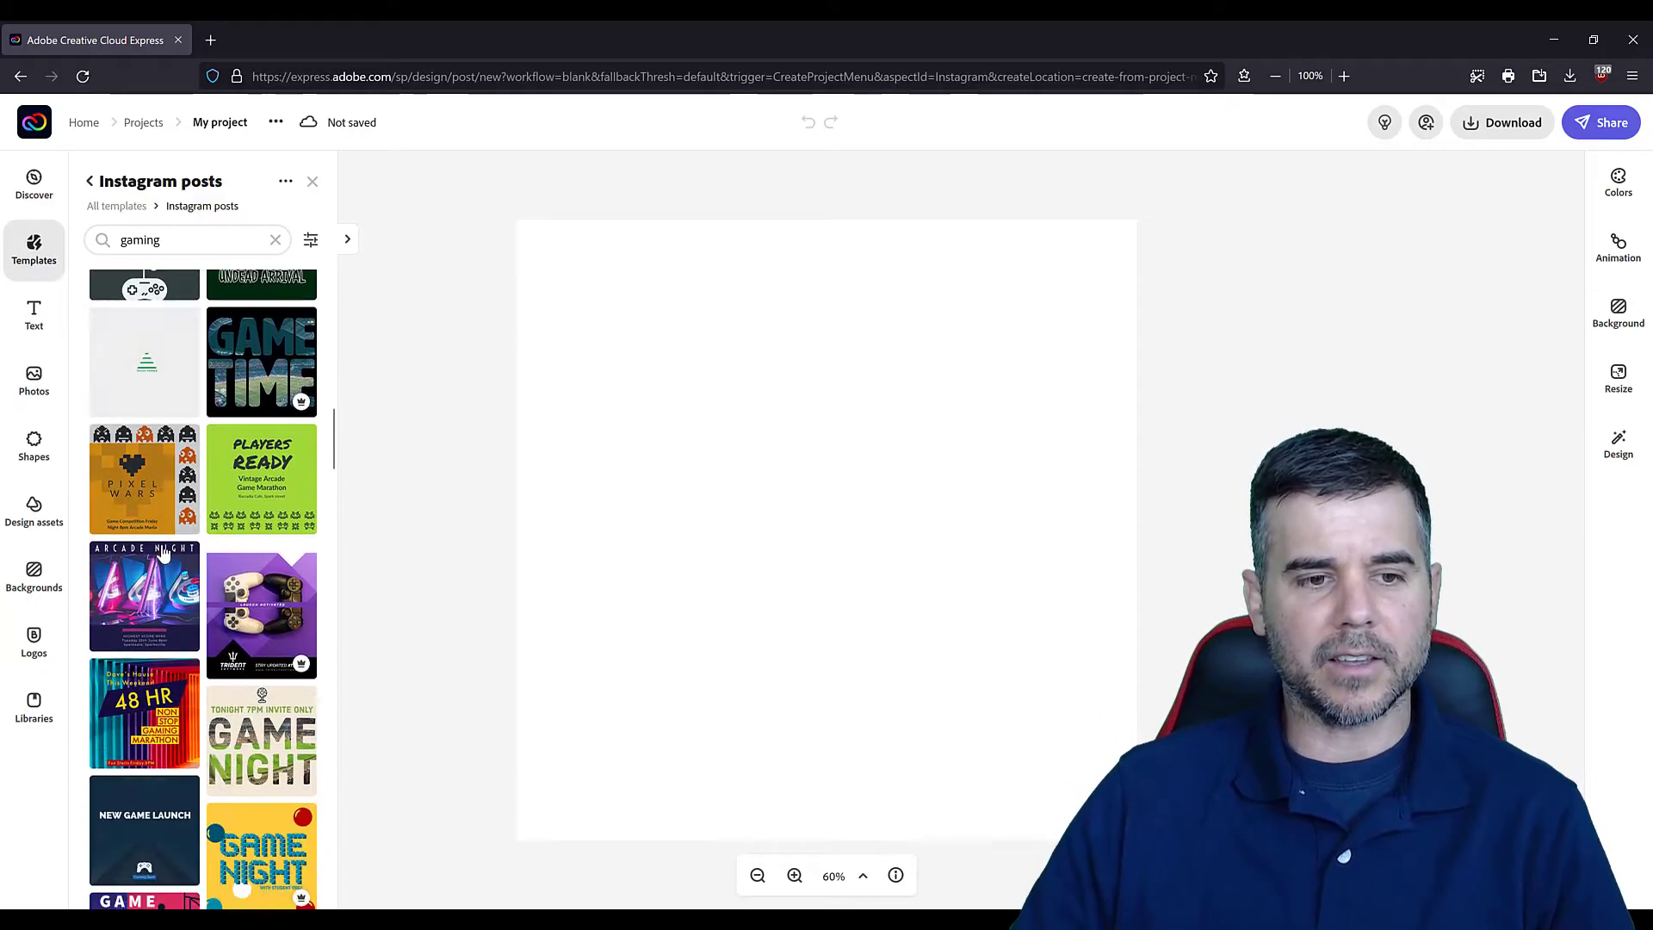
scroll(162, 552, "down", 4)
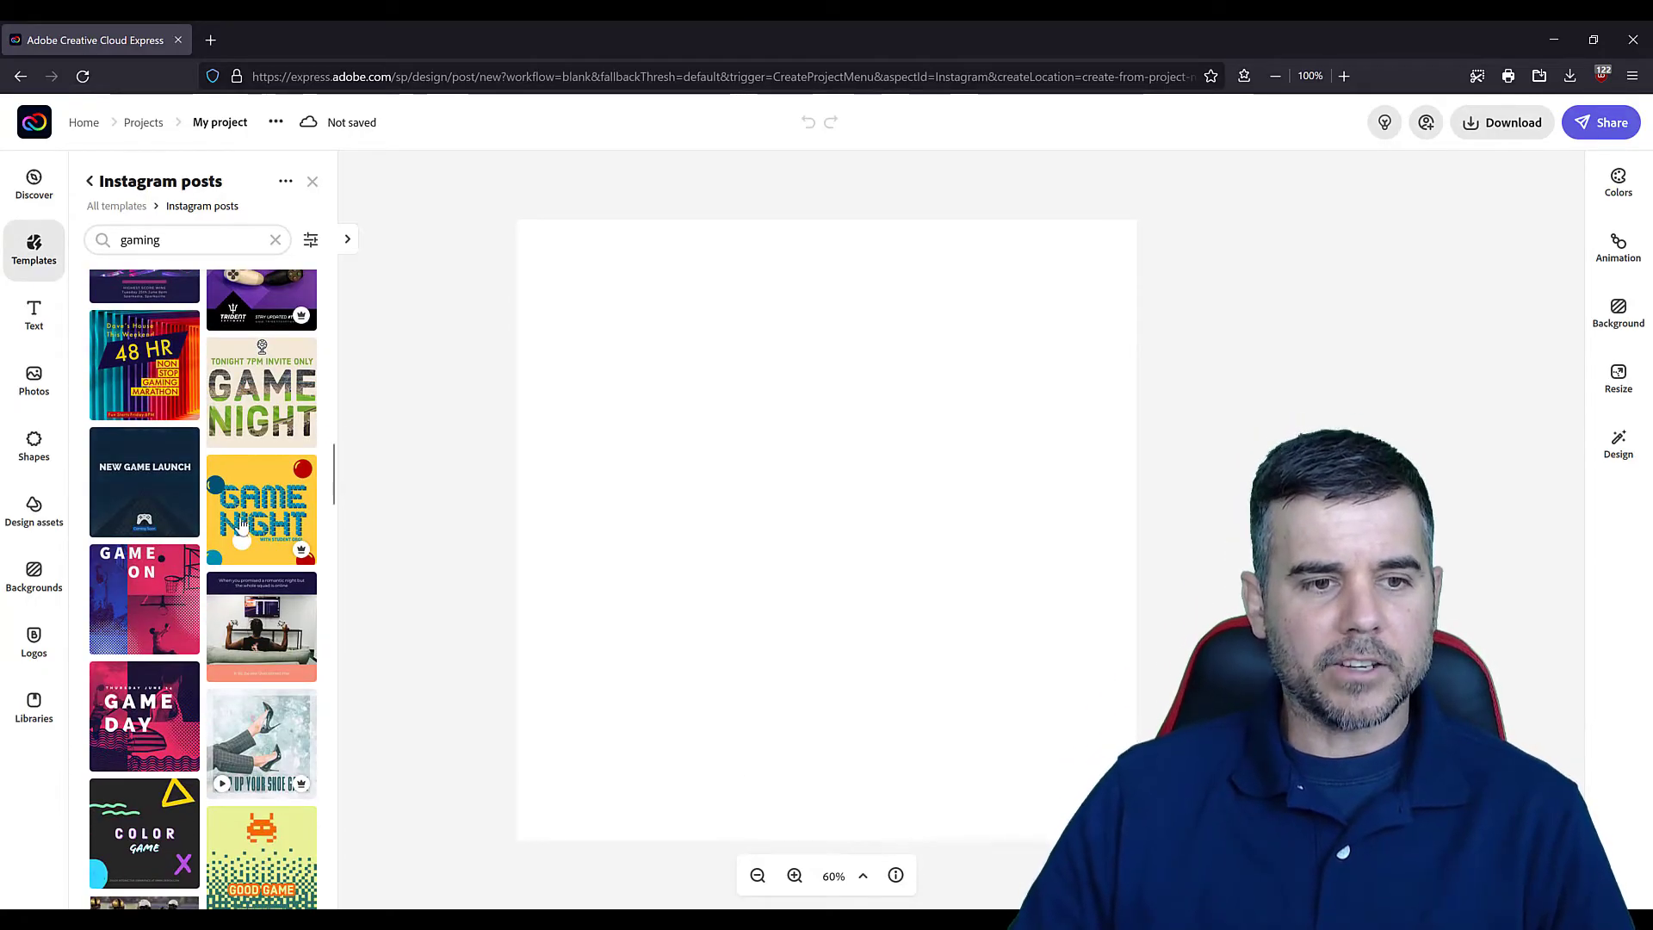
left_click(265, 518)
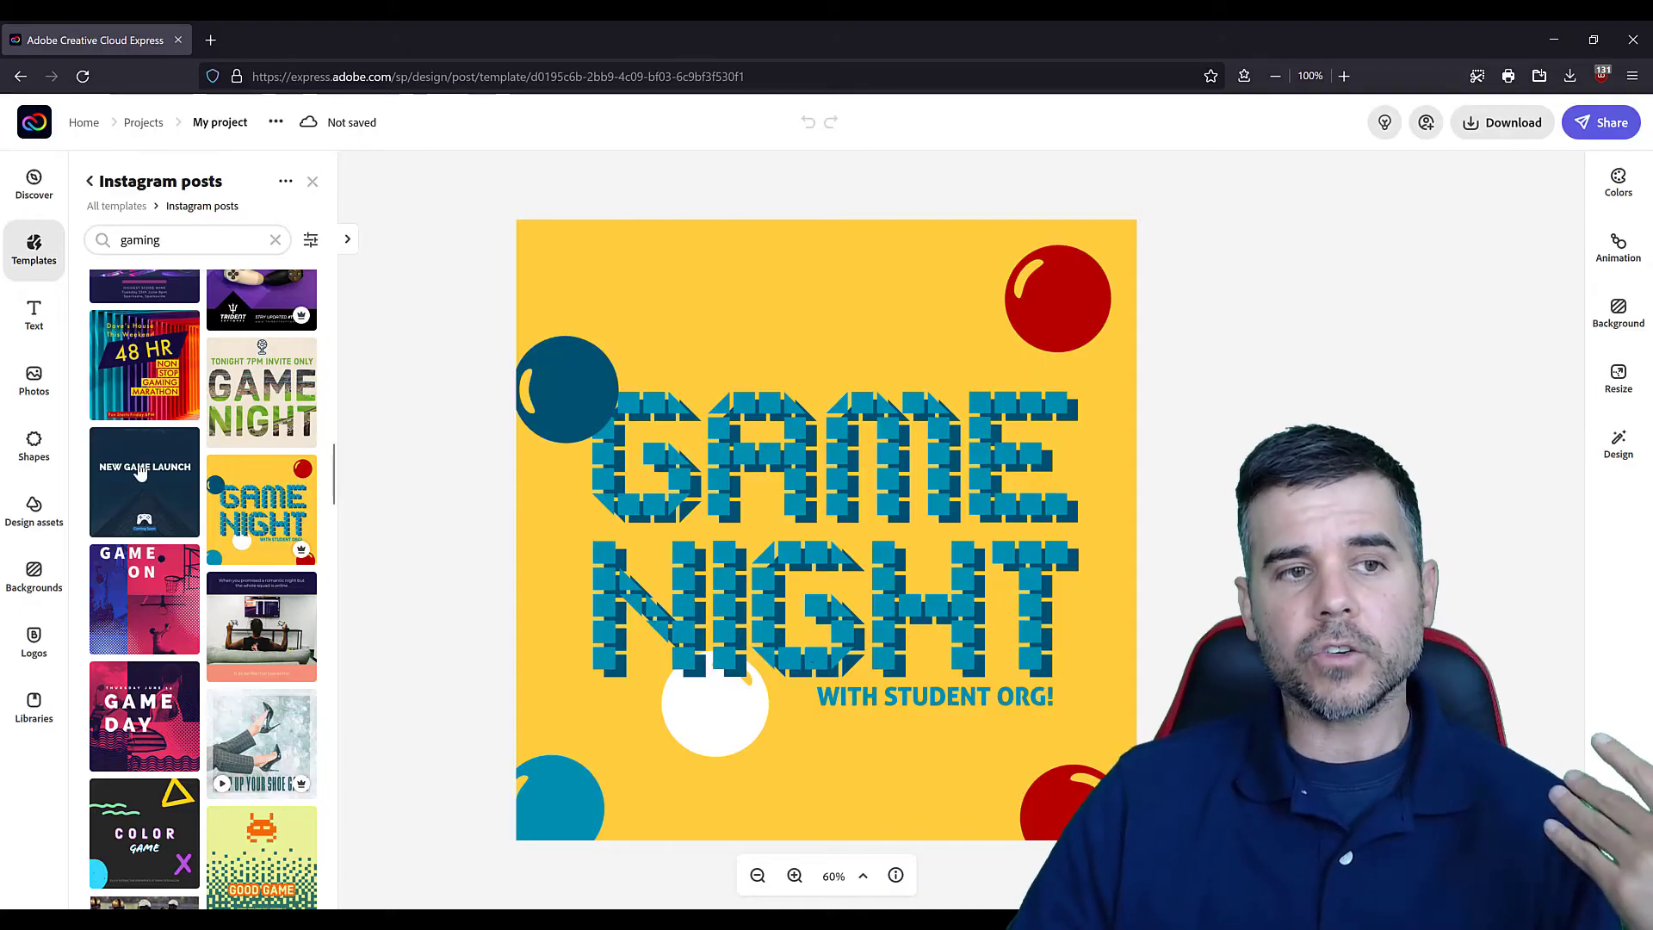
Add the Coming Soon text design, try it over GAME NIGHT, then delete it
left_click(34, 317)
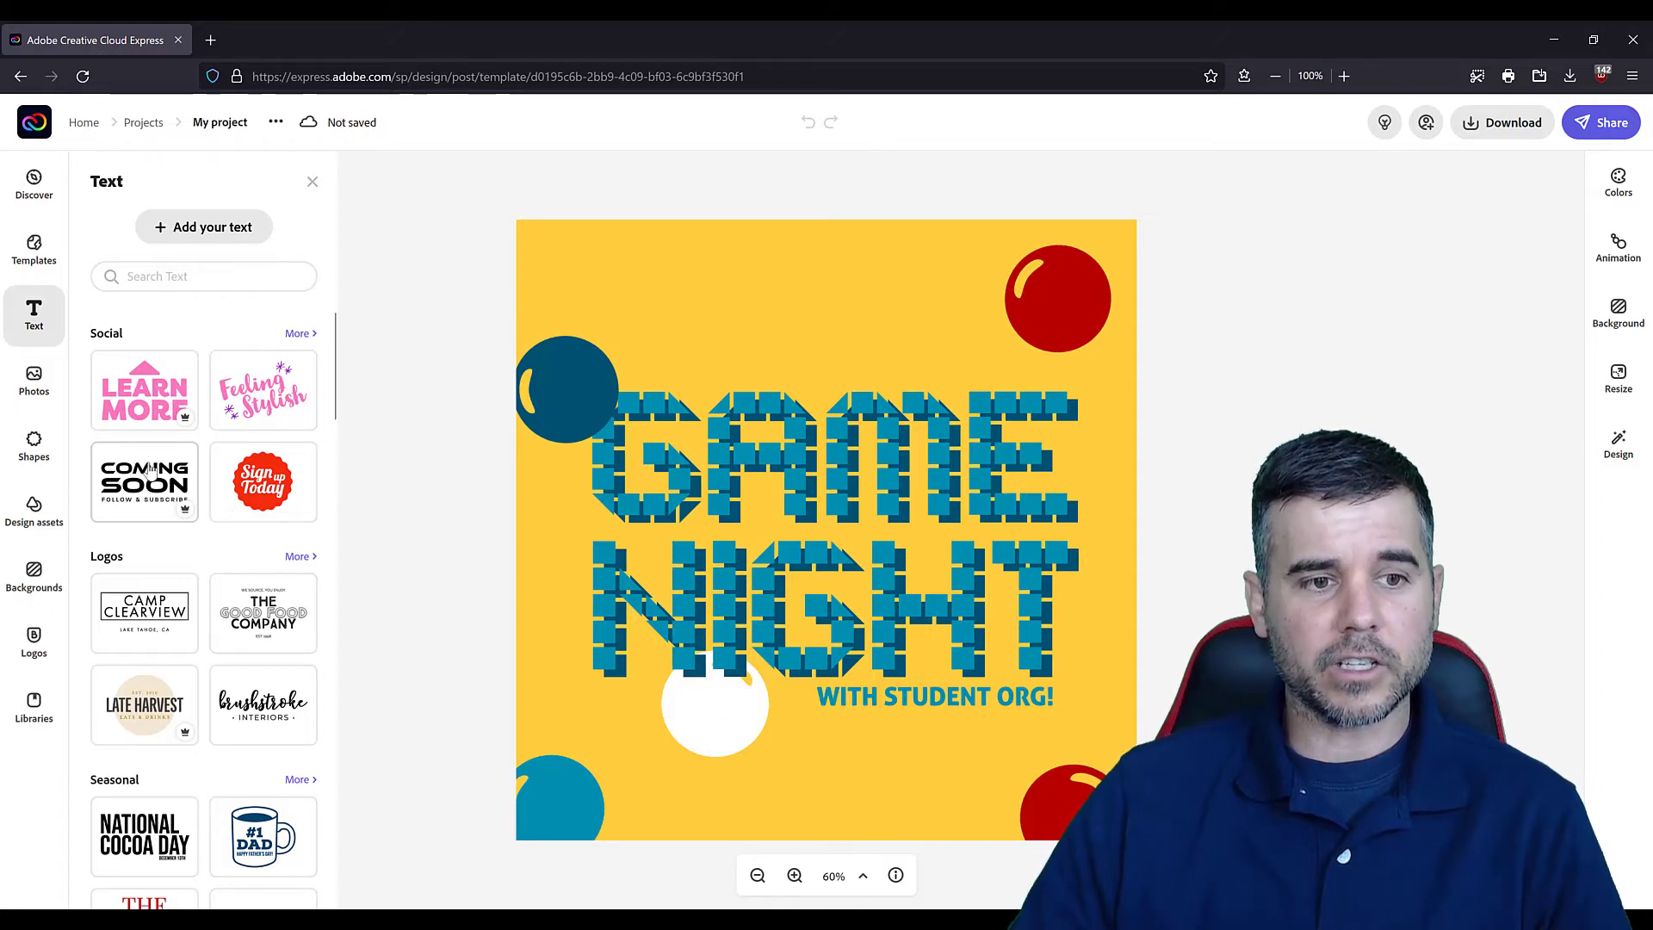
left_click(148, 469)
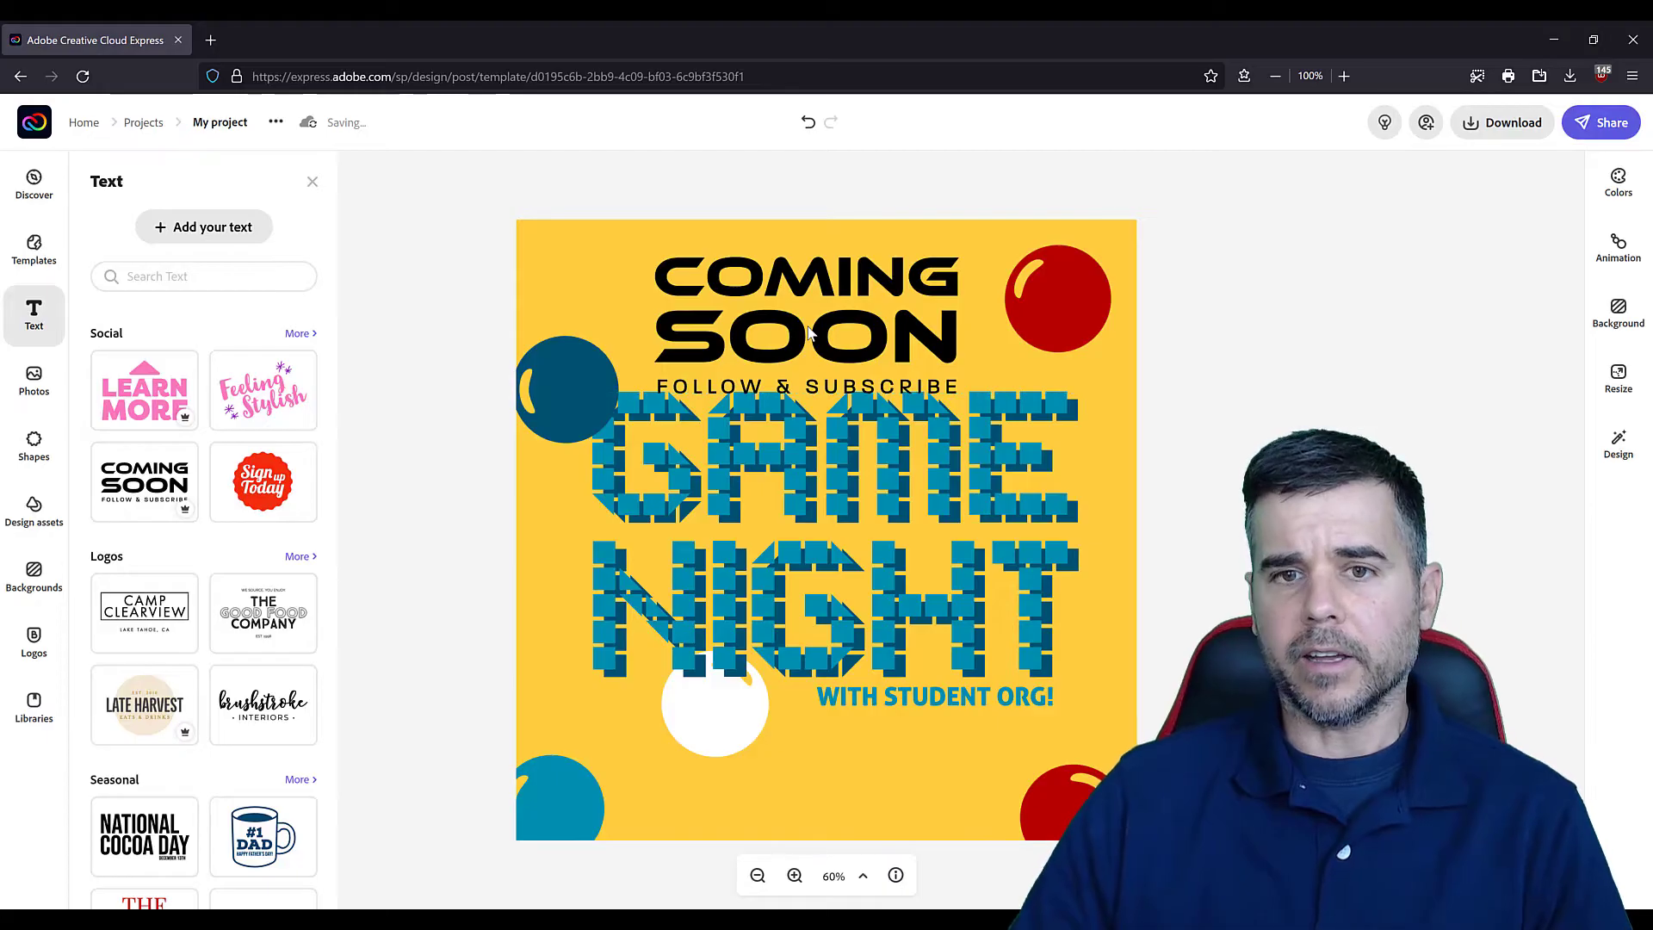
left_click(809, 333)
left_click(809, 334)
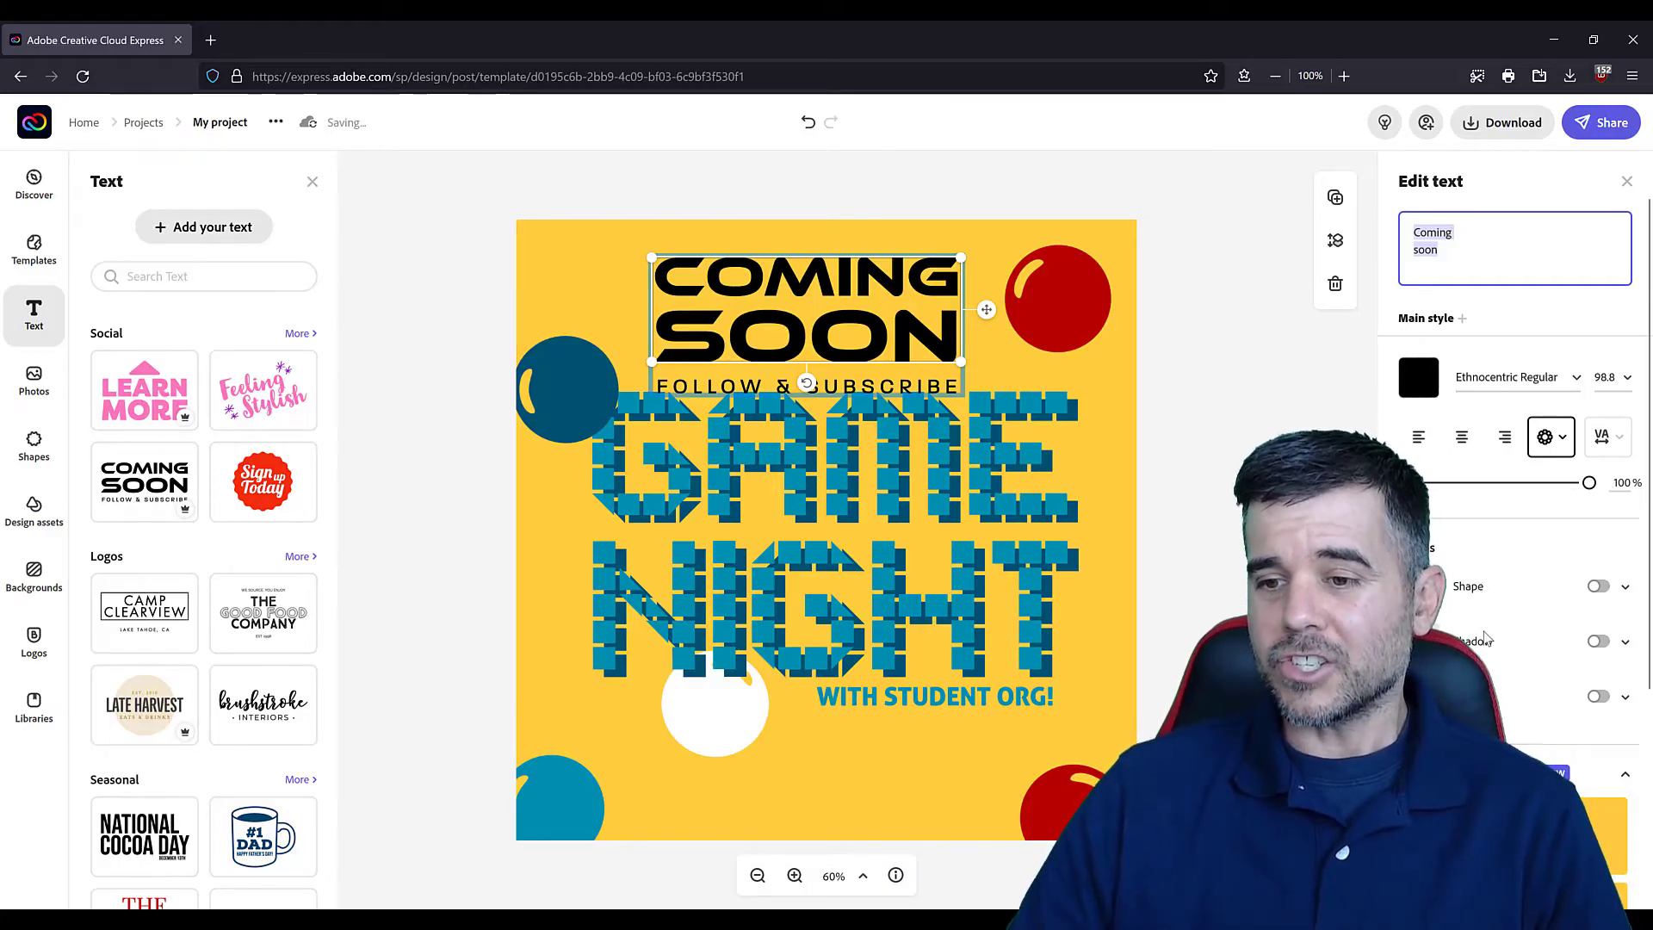
scroll(1487, 637, "down", 4)
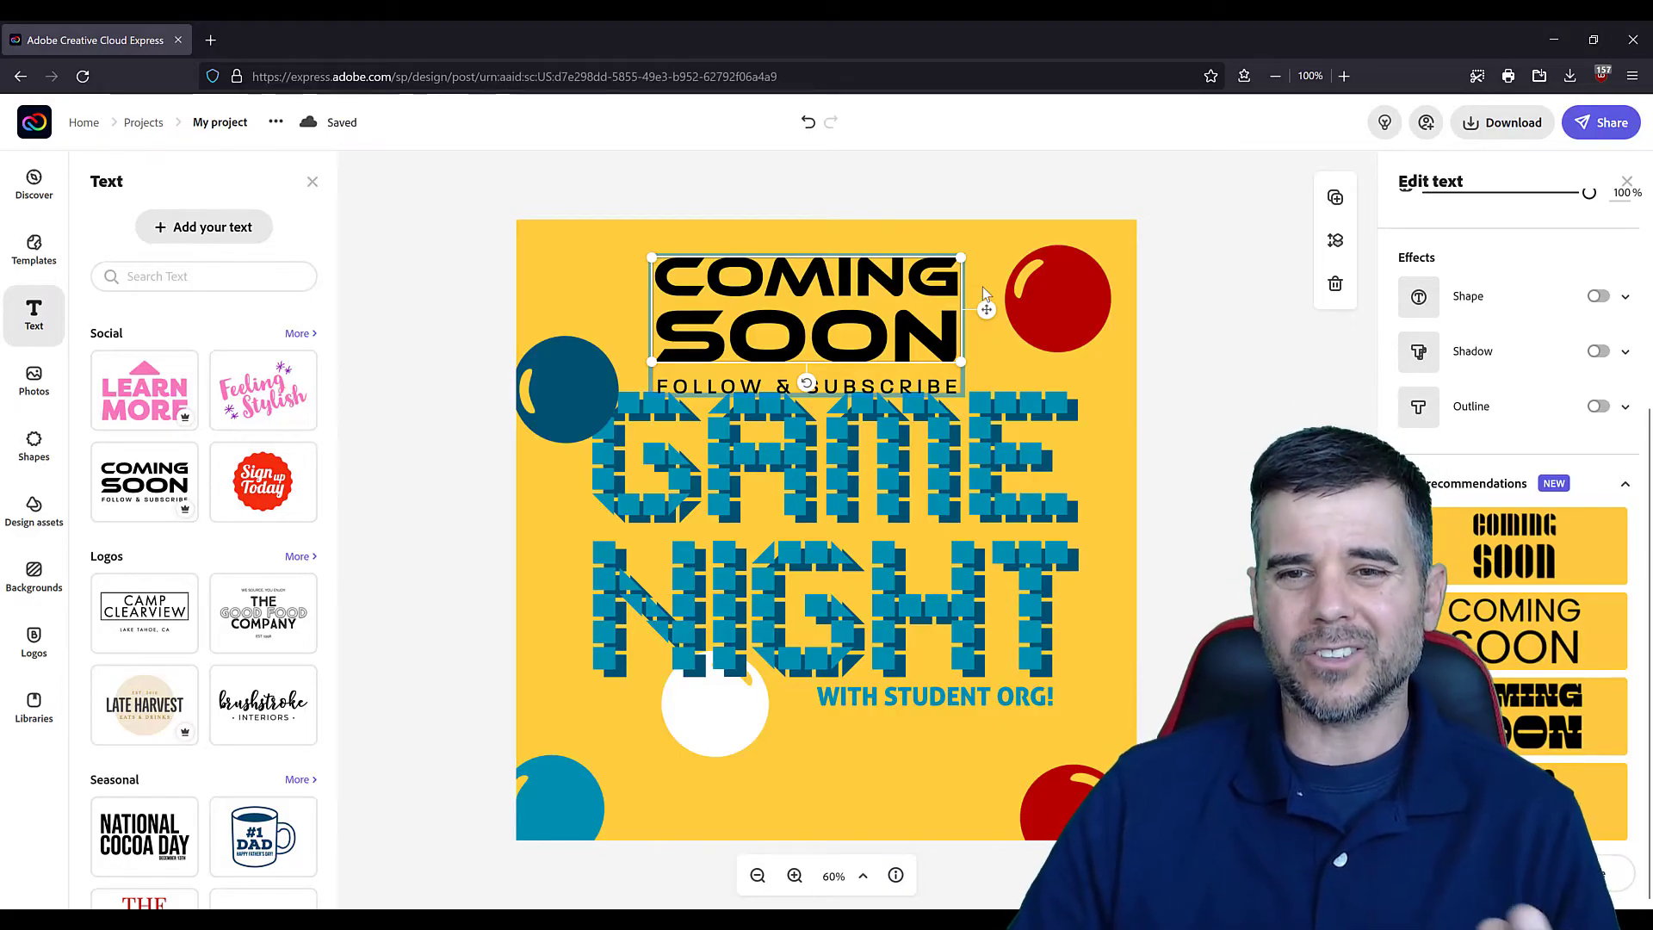
left_click(868, 291)
left_click_drag(868, 282, 901, 521)
key("Delete")
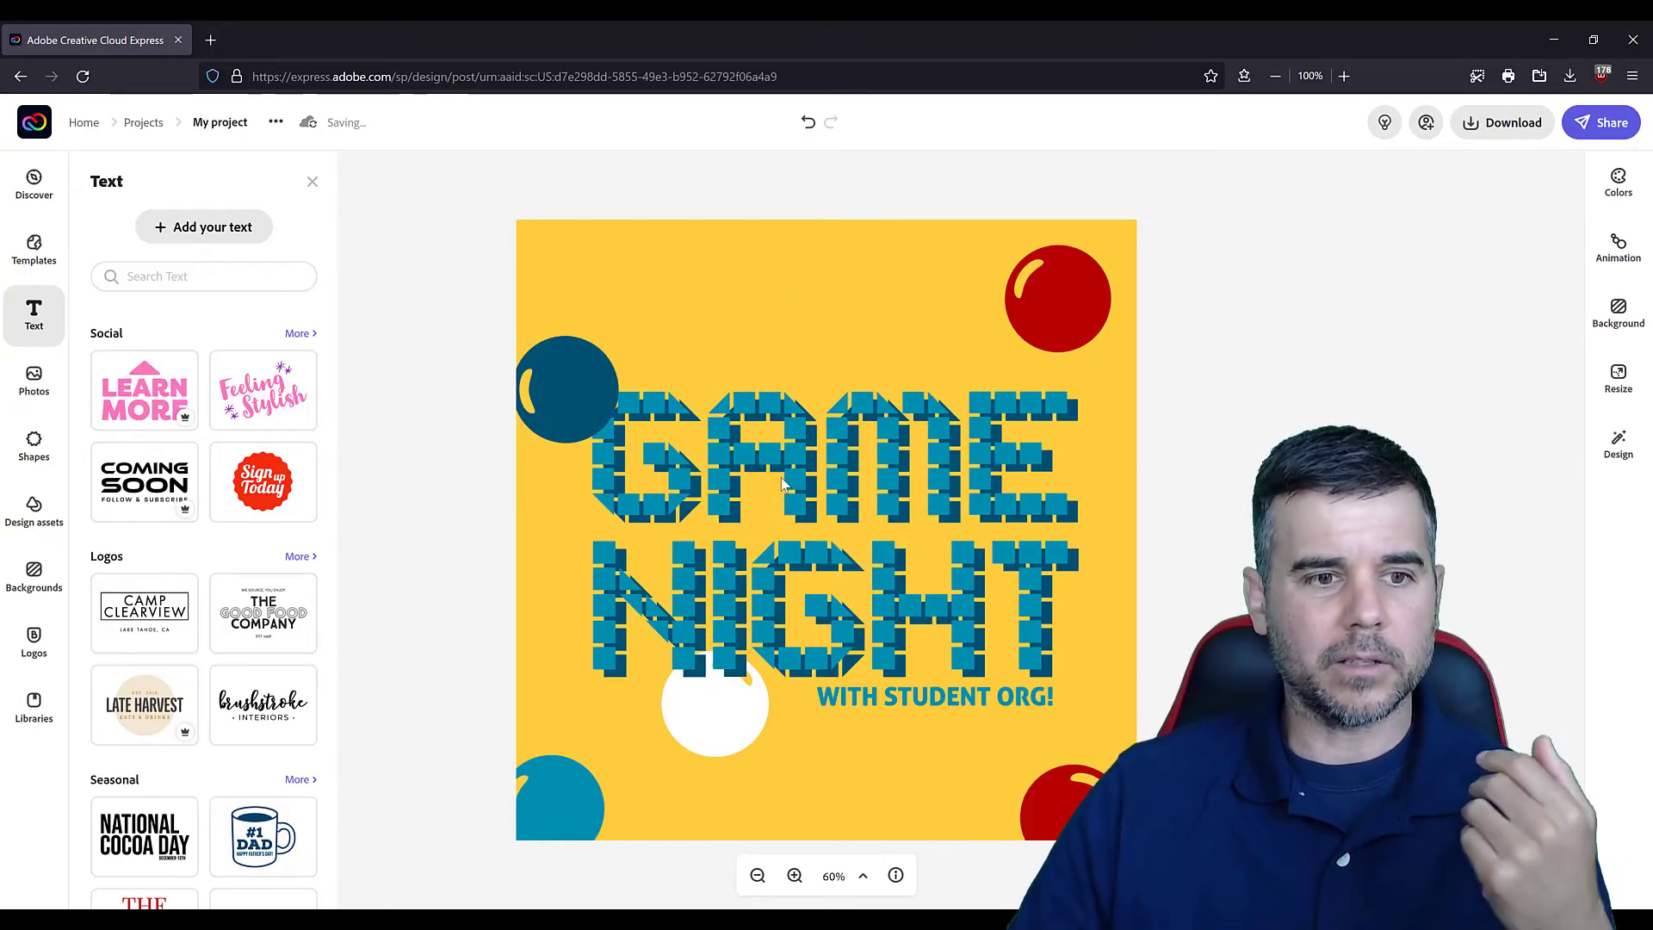
Add several Sign up Today stickers and start editing the top one's text
left_click(261, 485)
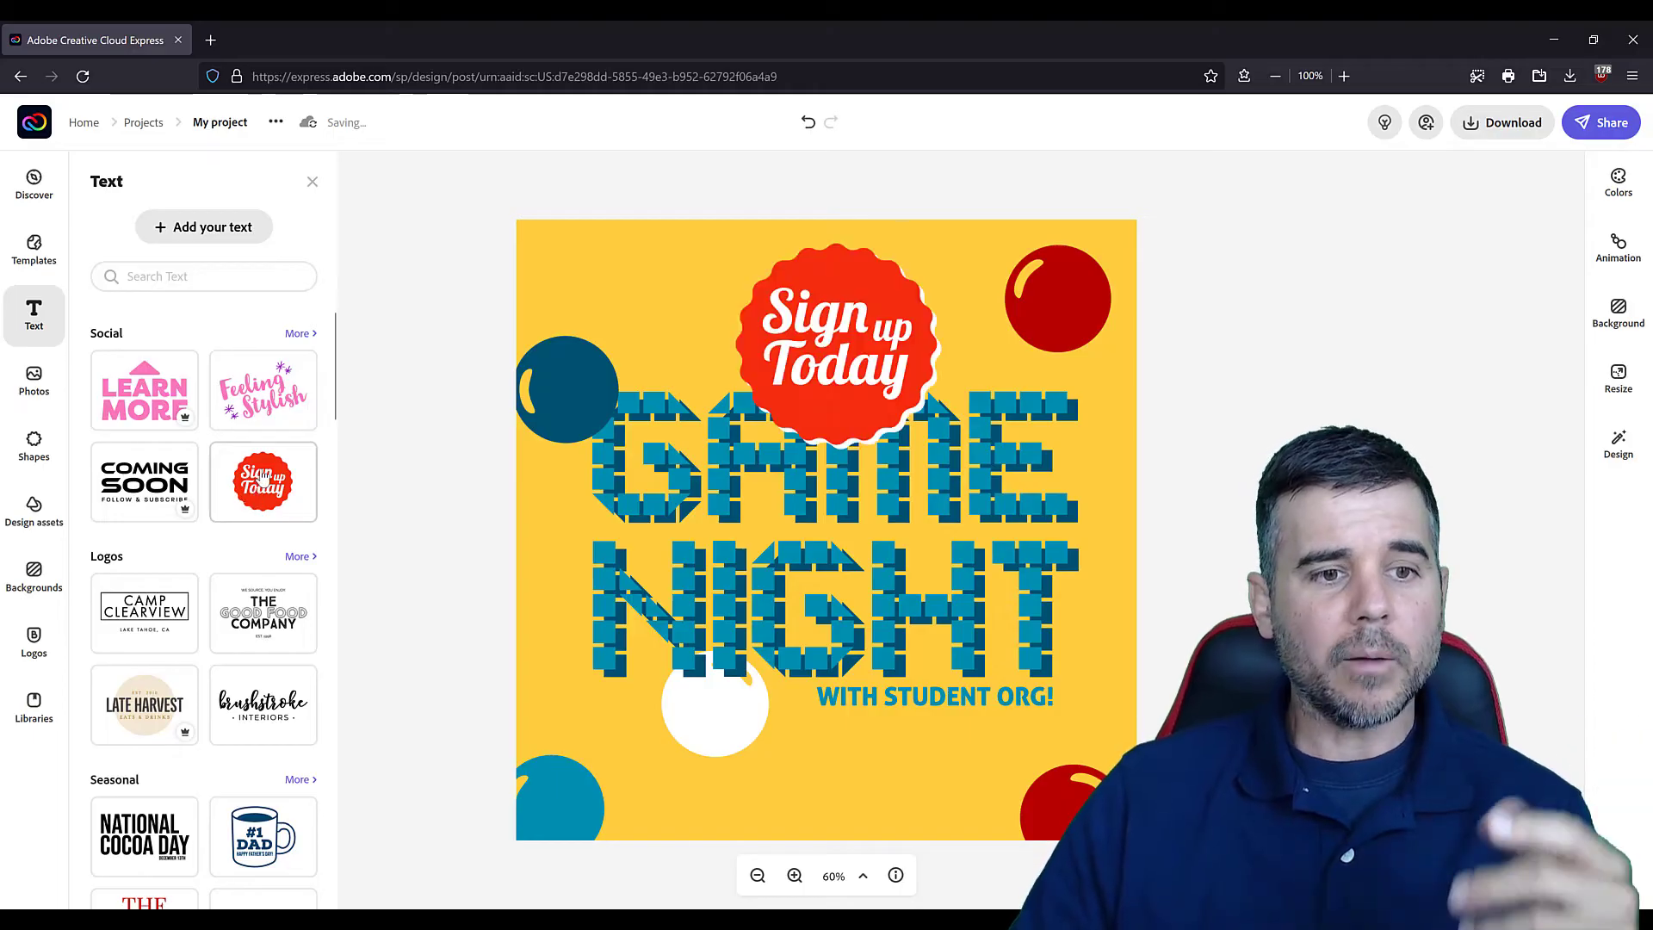
left_click(263, 480)
left_click(264, 477)
mouse_move(263, 482)
left_mouse_down()
mouse_move(732, 335)
mouse_move(405, 415)
mouse_move(264, 486)
left_mouse_up()
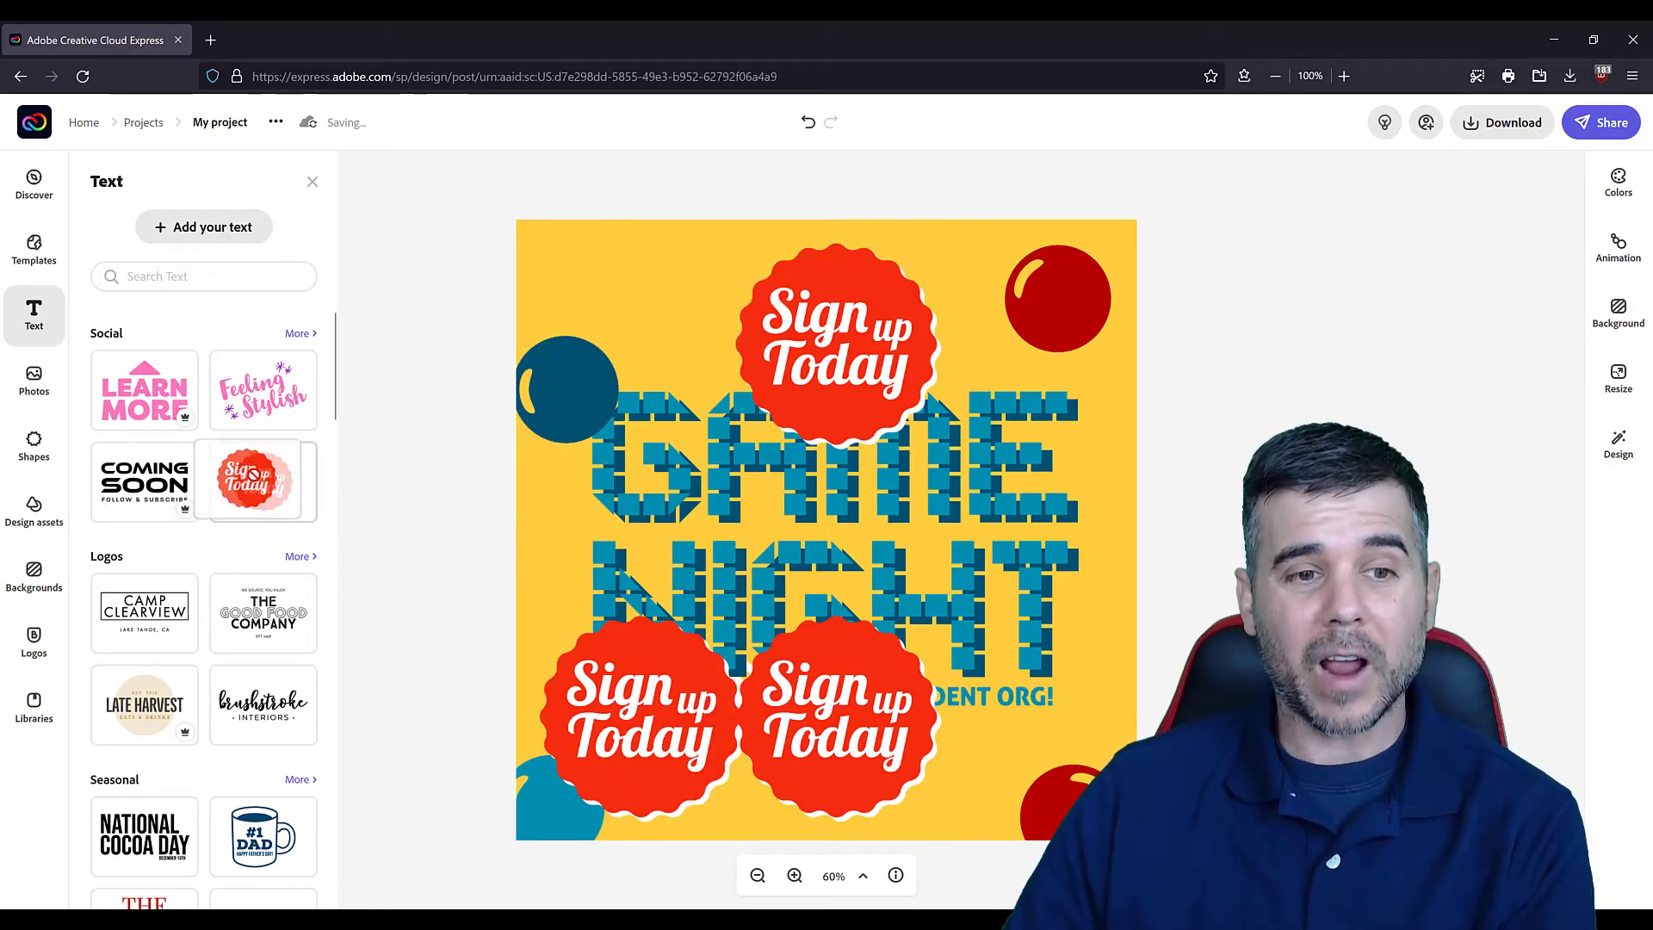
left_click(834, 337)
double_click(835, 366)
key("BackSpace")
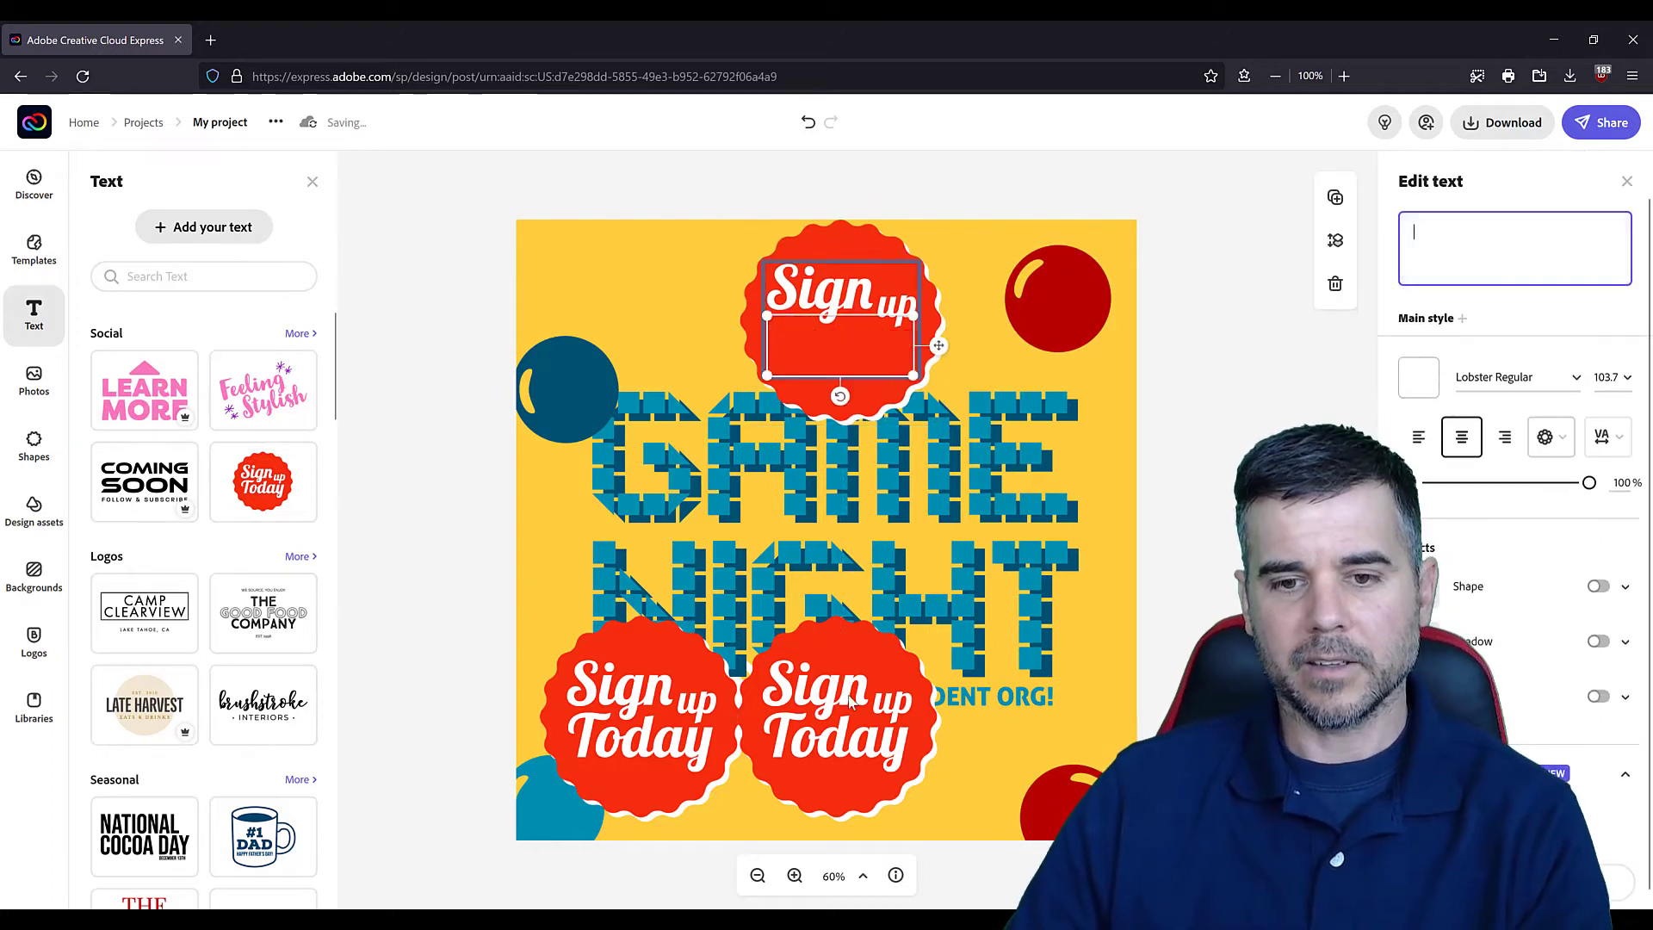
Delete the extra stickers and move the remaining one to the top-left corner
left_click(853, 704)
key("Delete")
left_click(857, 250)
key("Delete")
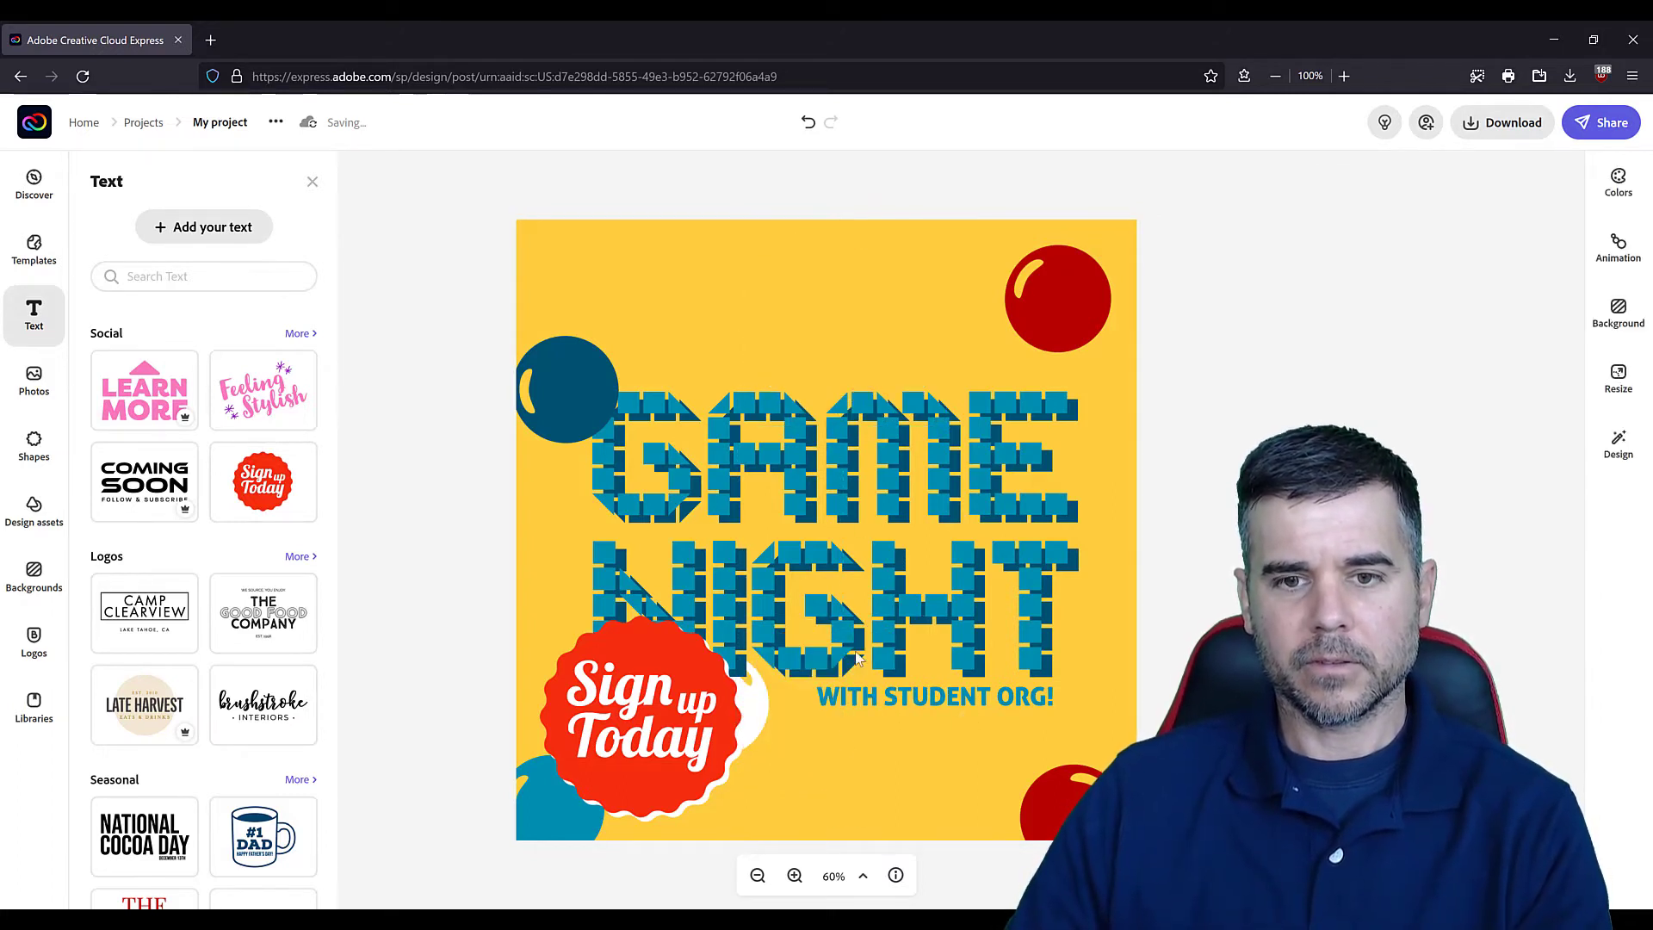
left_click_drag(674, 661, 643, 261)
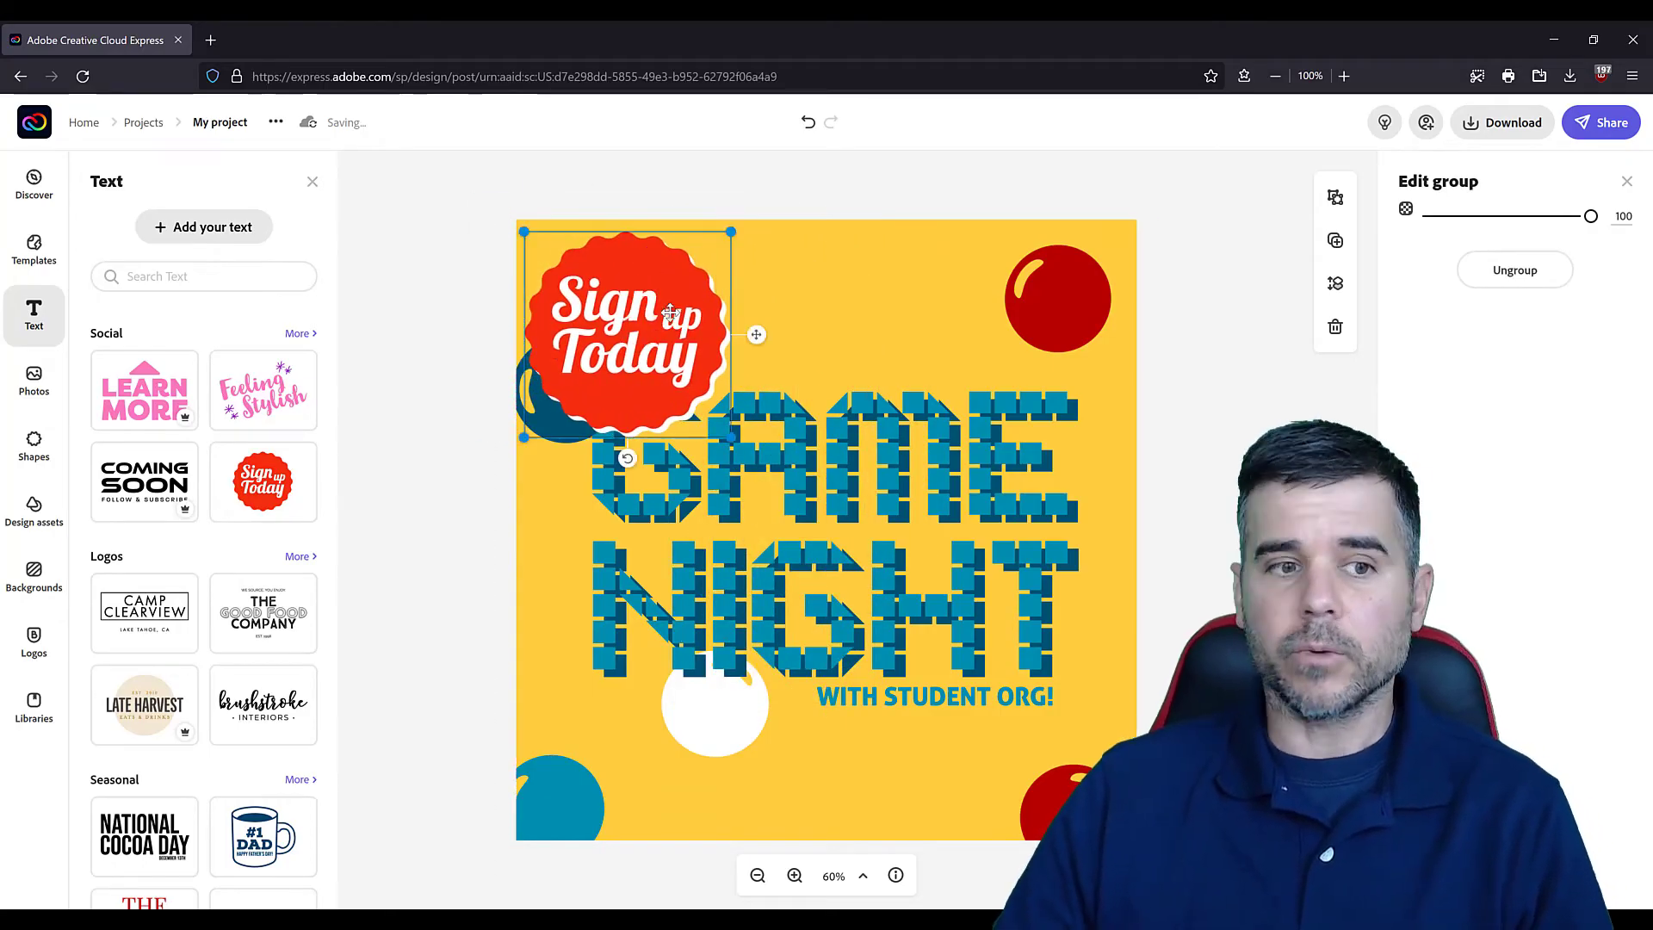
Search stock photos for 'gaming' and add the gamer-at-screen photo
left_click(28, 388)
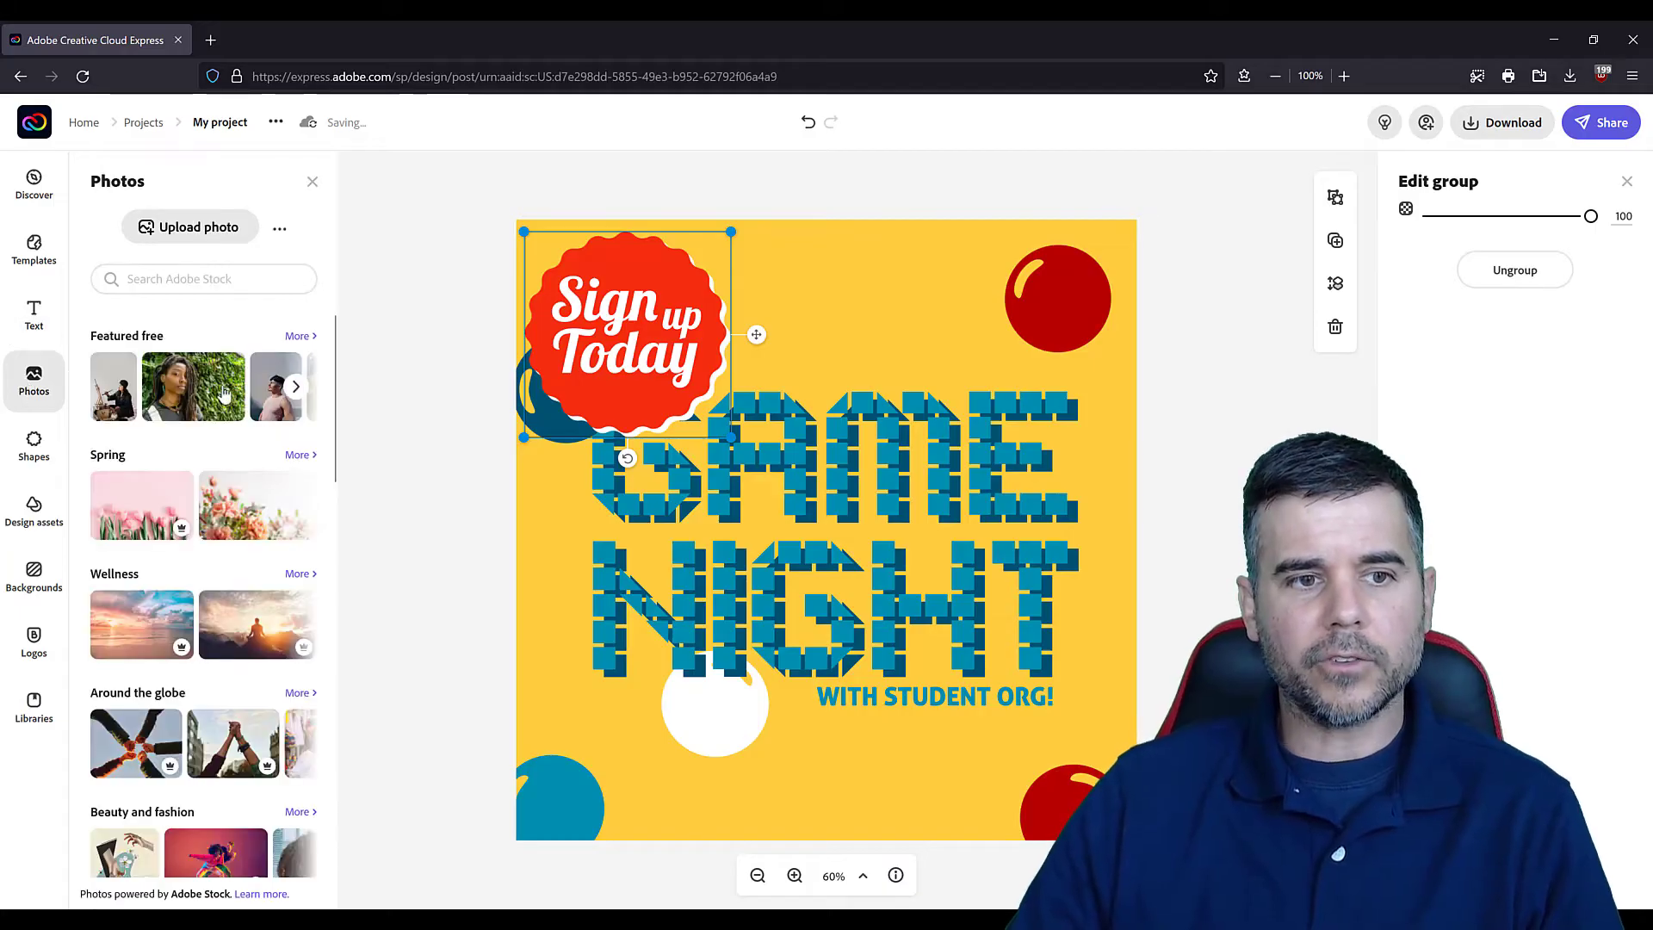
scroll(176, 517, "down", 6)
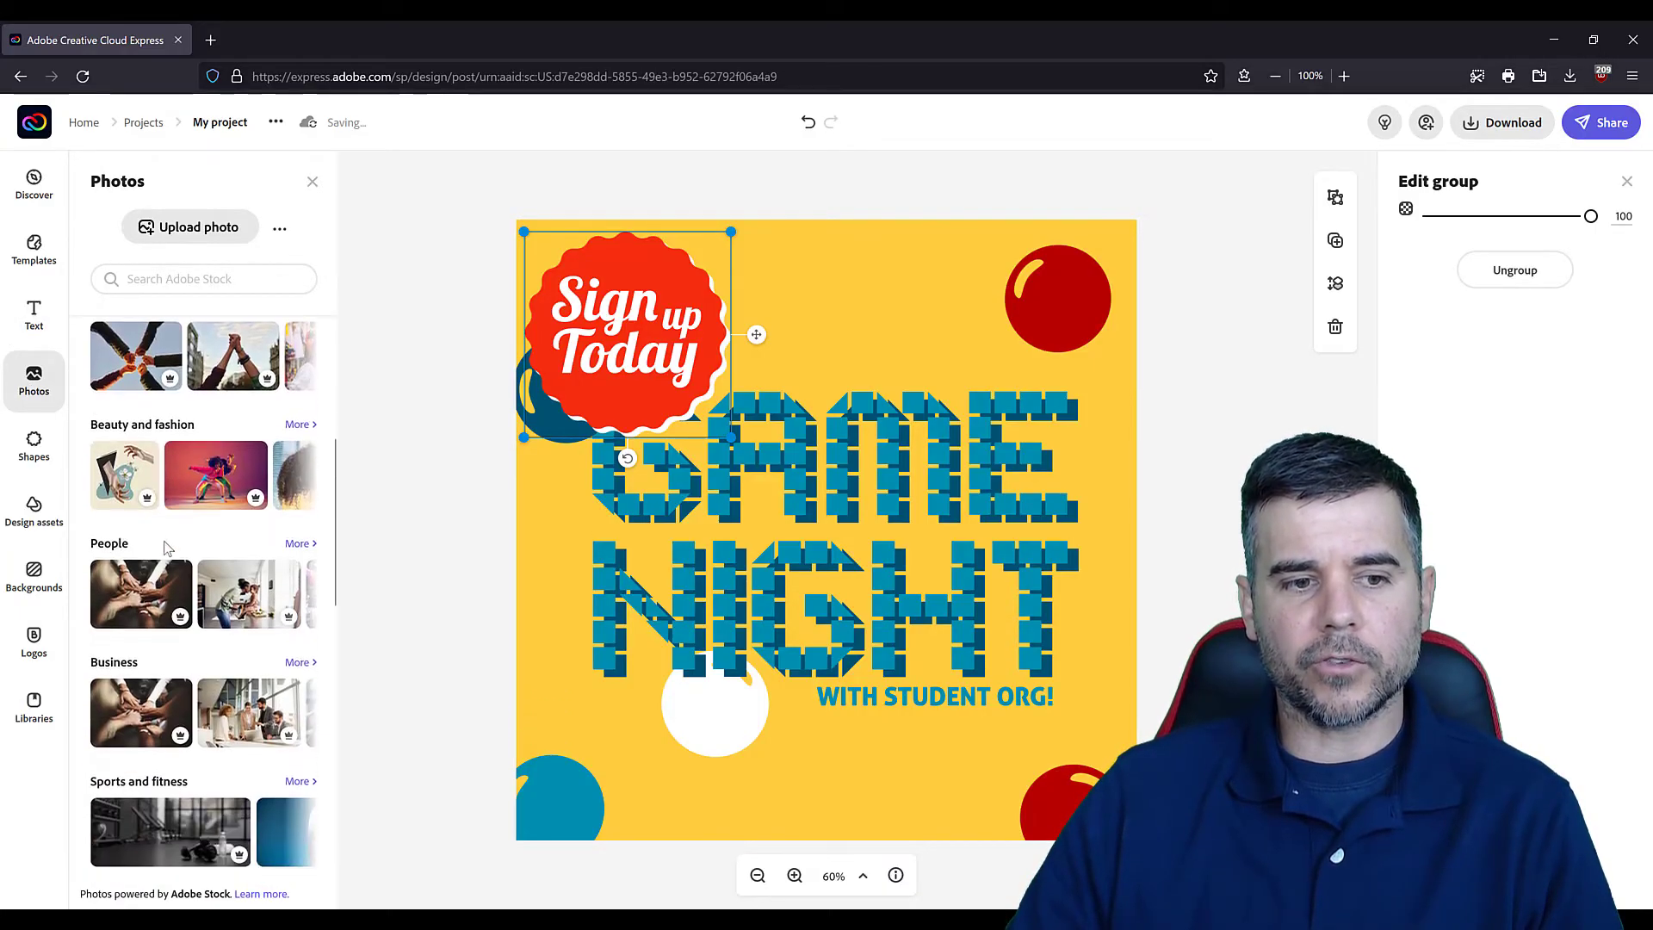
scroll(170, 571, "up", 6)
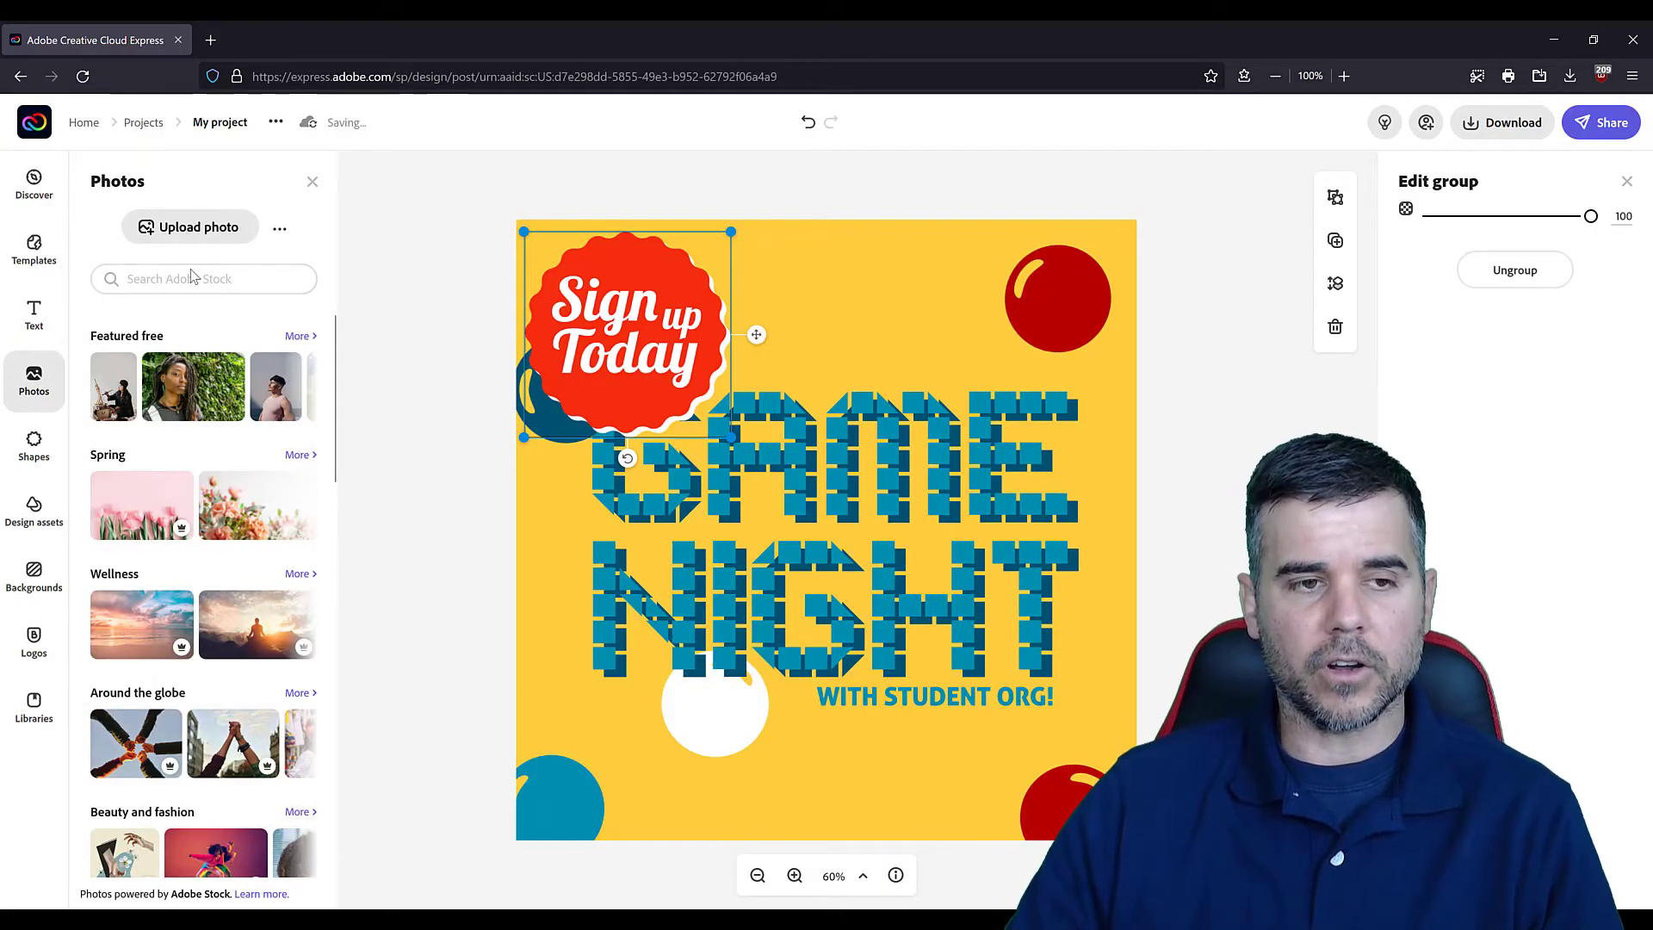
type("gaming")
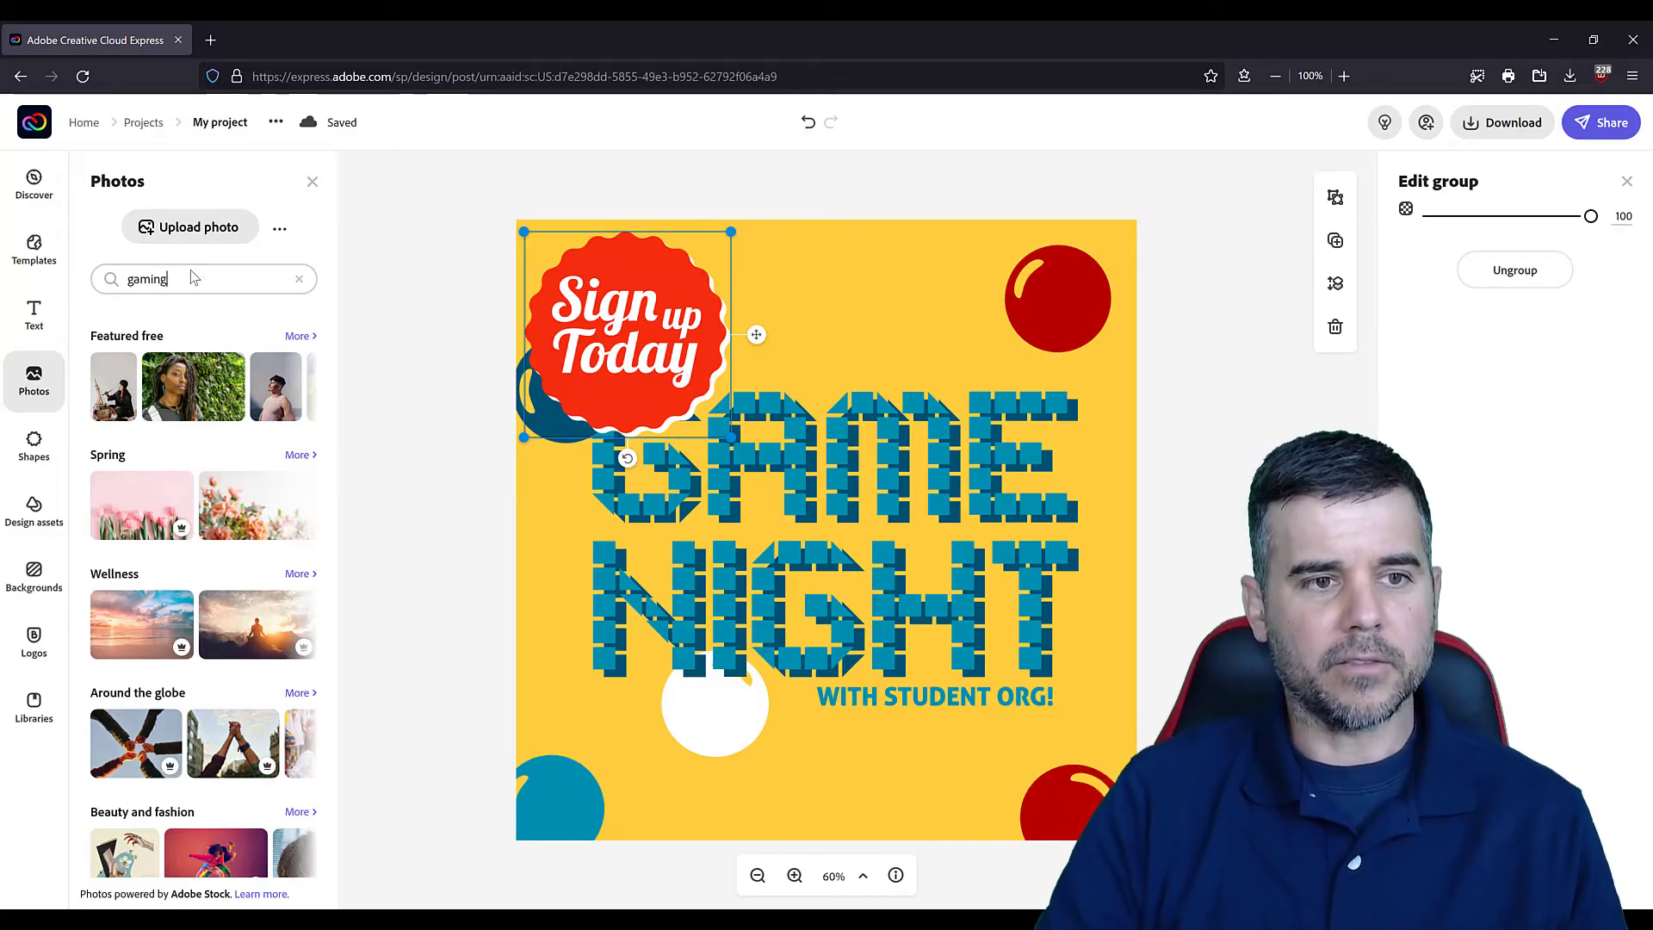
key("Return")
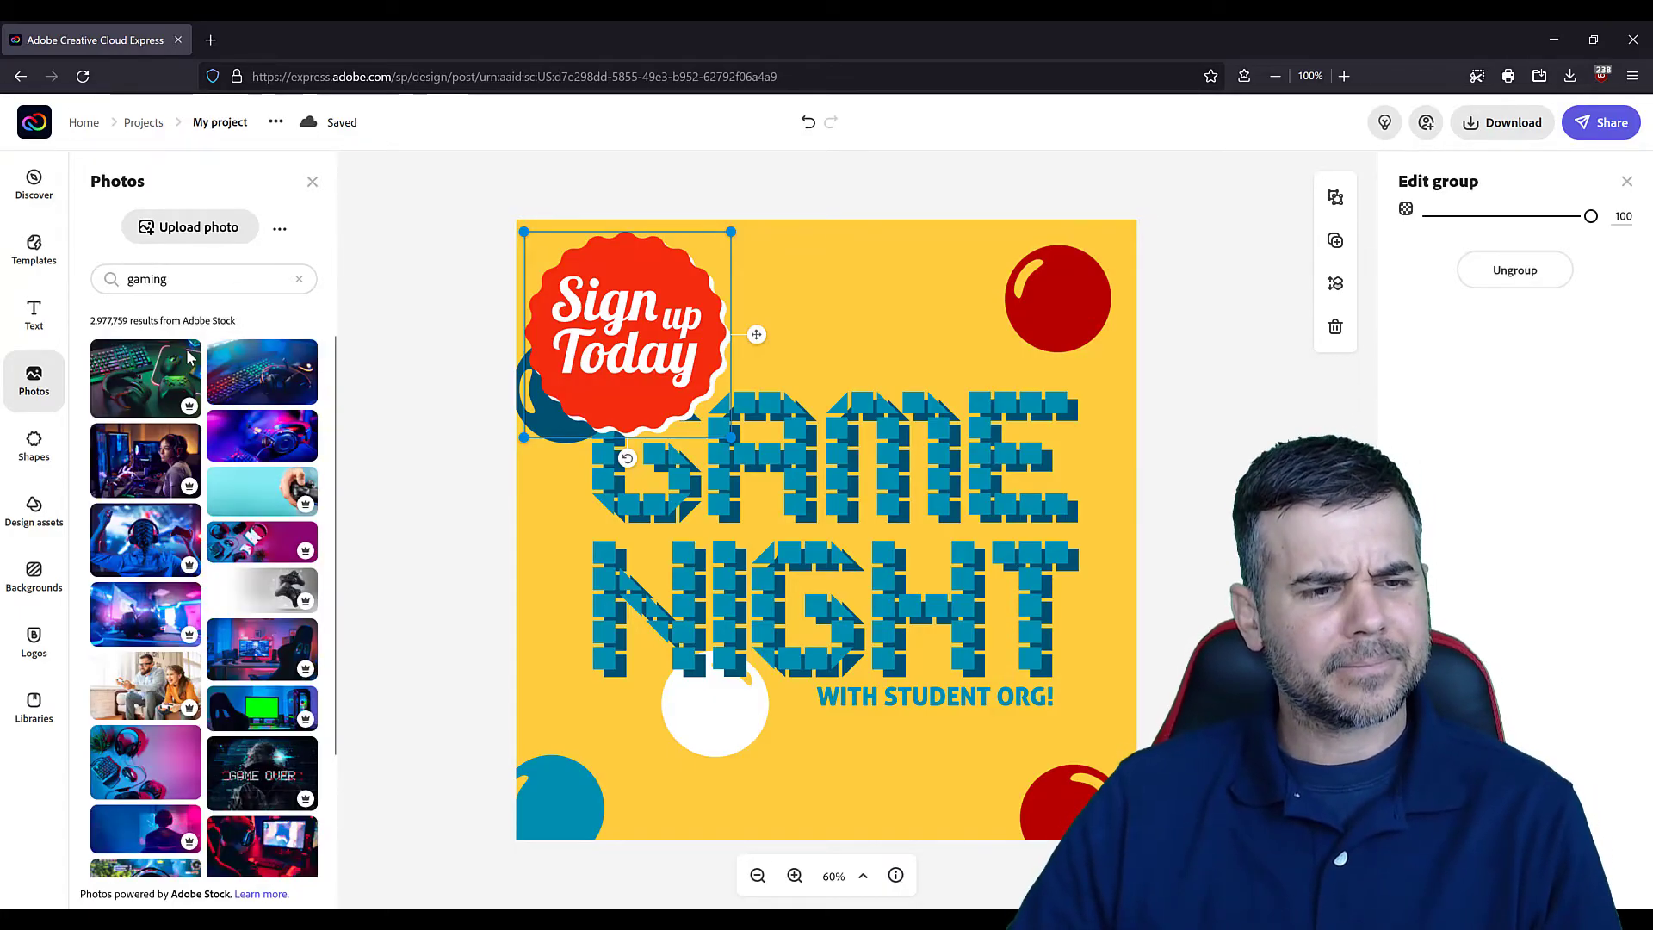
scroll(258, 506, "down", 4)
scroll(258, 521, "down", 5)
scroll(256, 522, "down", 5)
scroll(249, 586, "down", 5)
left_click(151, 594)
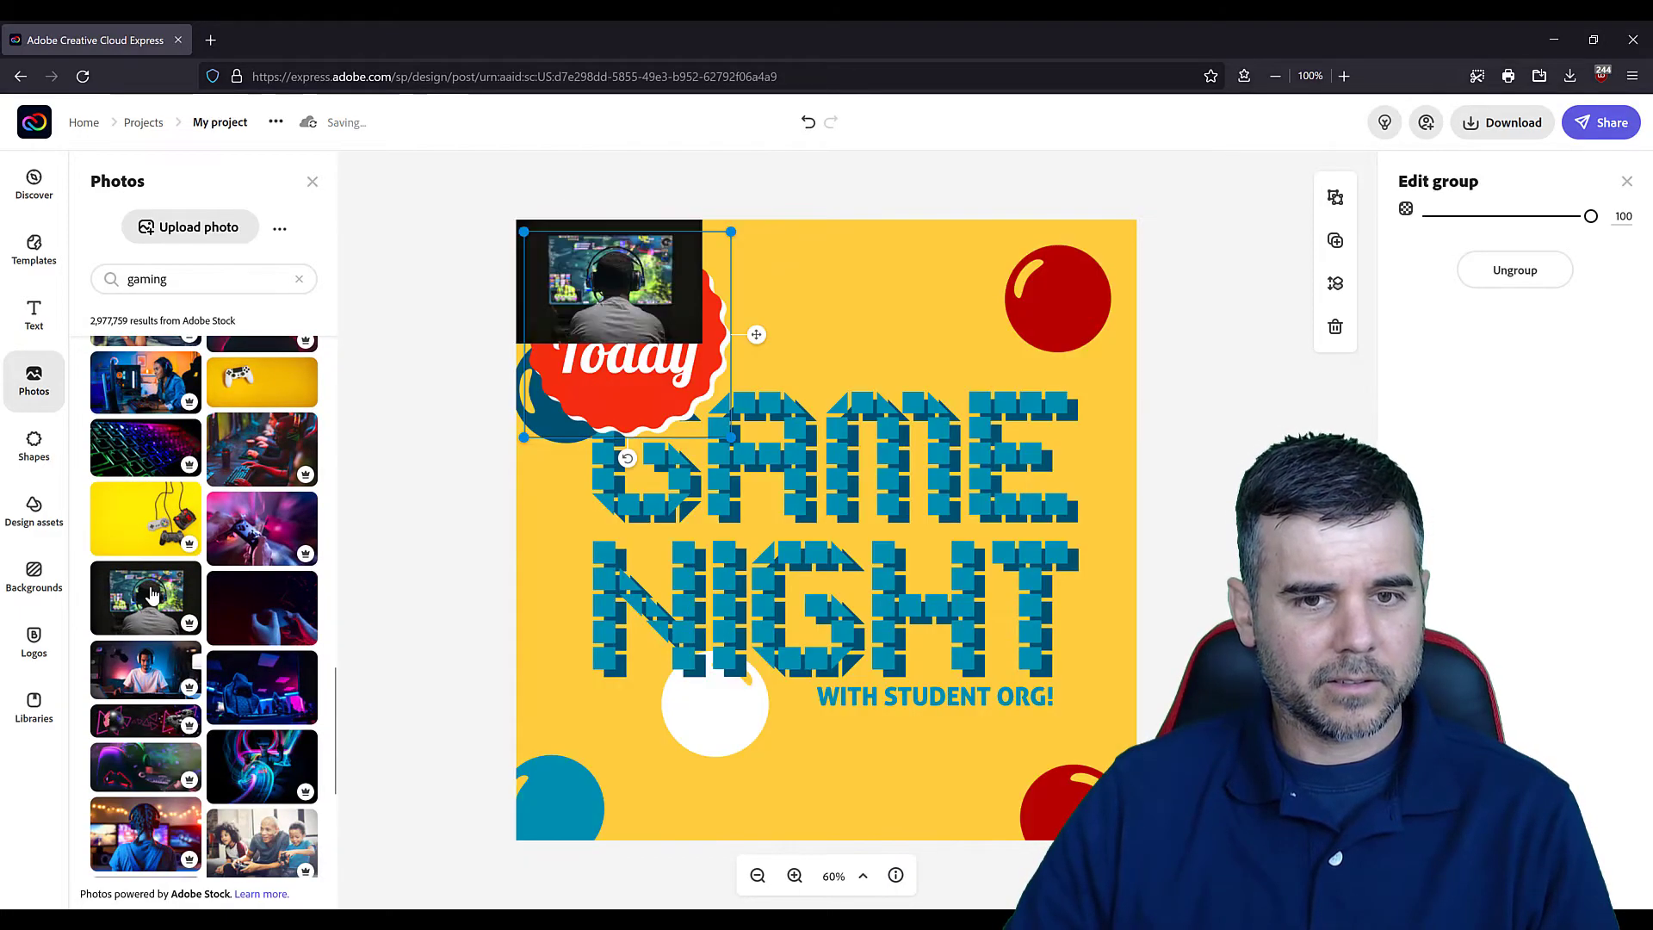
Move and enlarge the gamer photo across the full width of the lower poster
left_click(858, 344)
left_click_drag(858, 344, 846, 518)
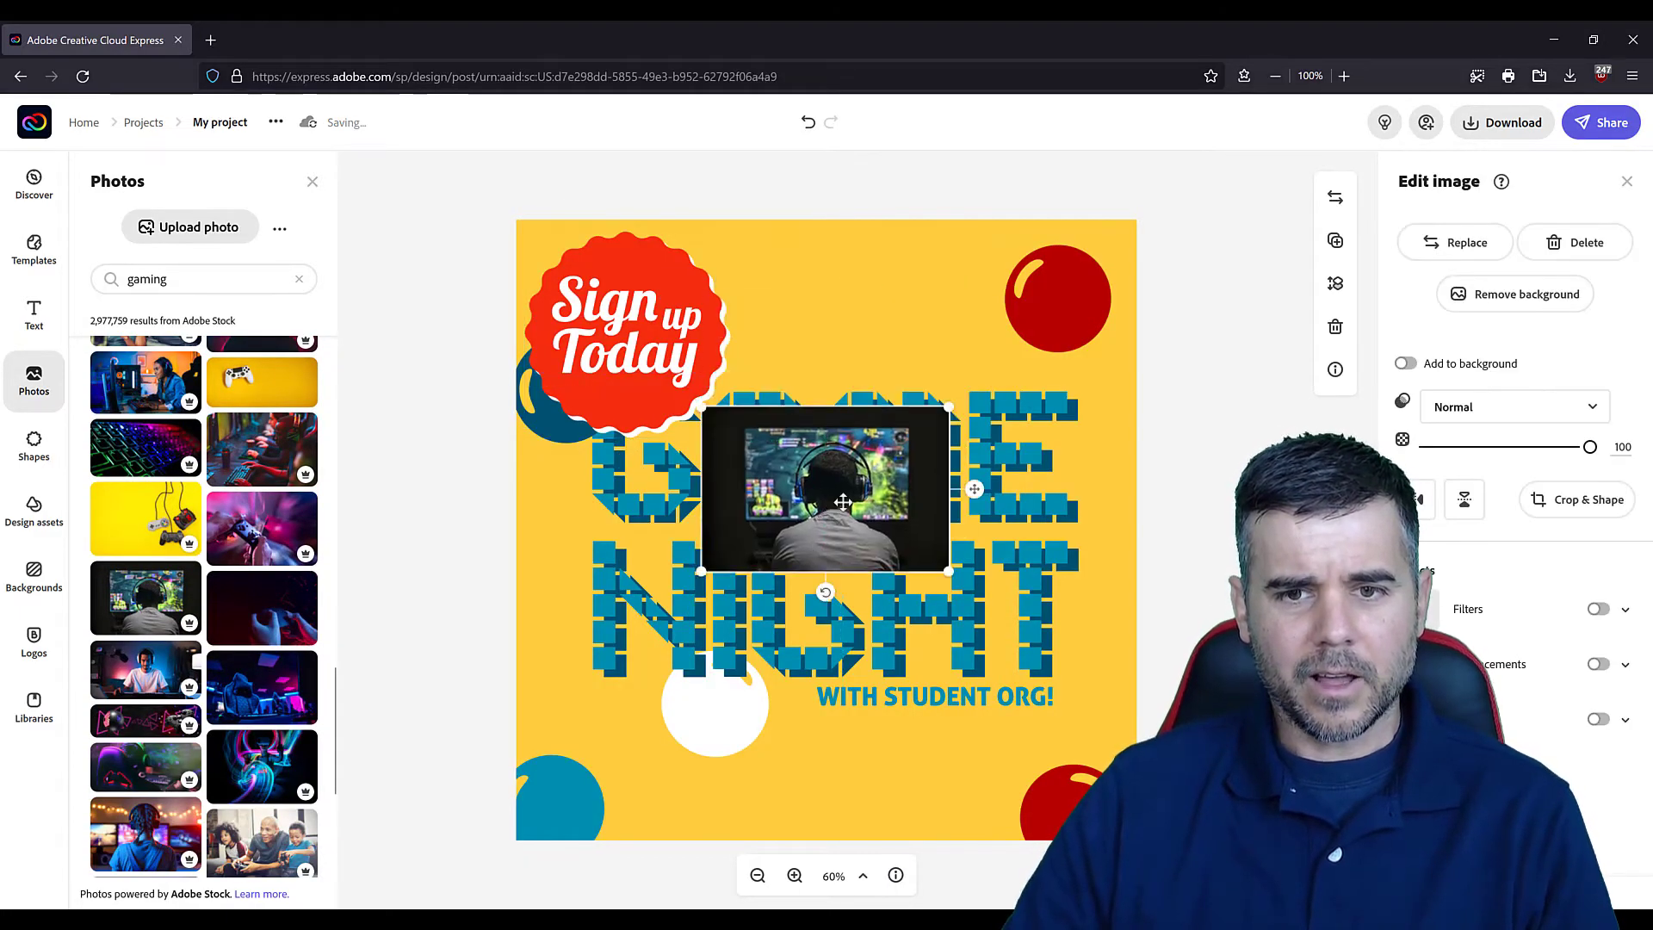
left_click_drag(968, 399, 1117, 204)
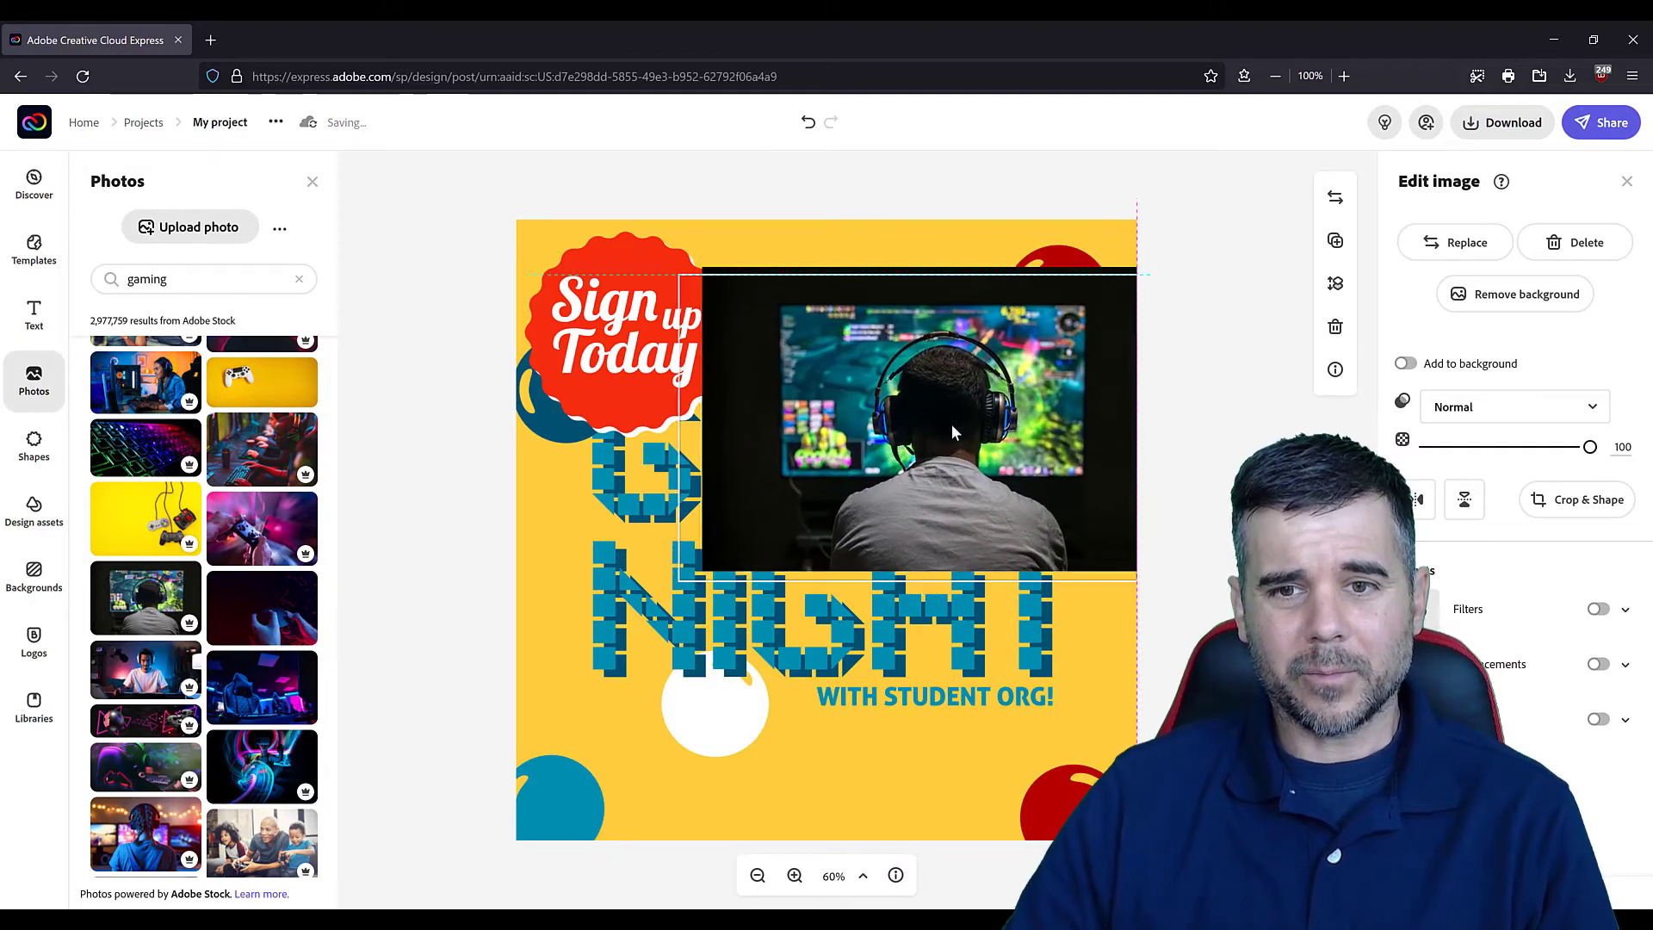
left_click_drag(1010, 396, 824, 667)
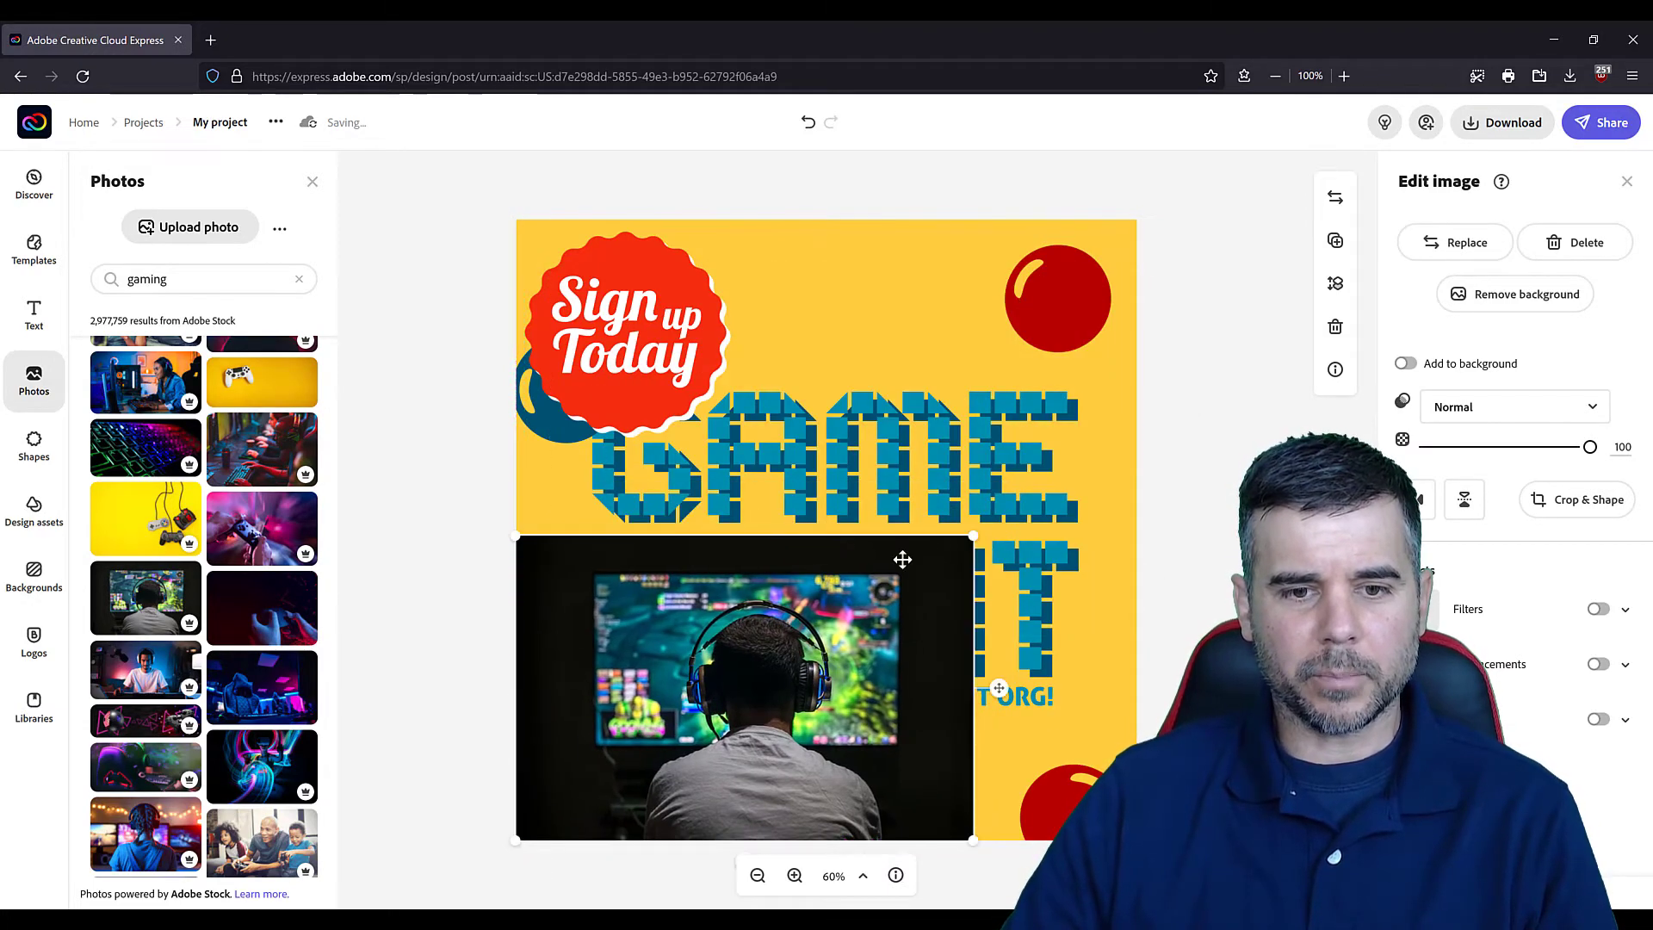
left_click_drag(980, 522, 1109, 387)
Select the background and photo, then browse the shapes and design assets collections
left_click(1001, 377)
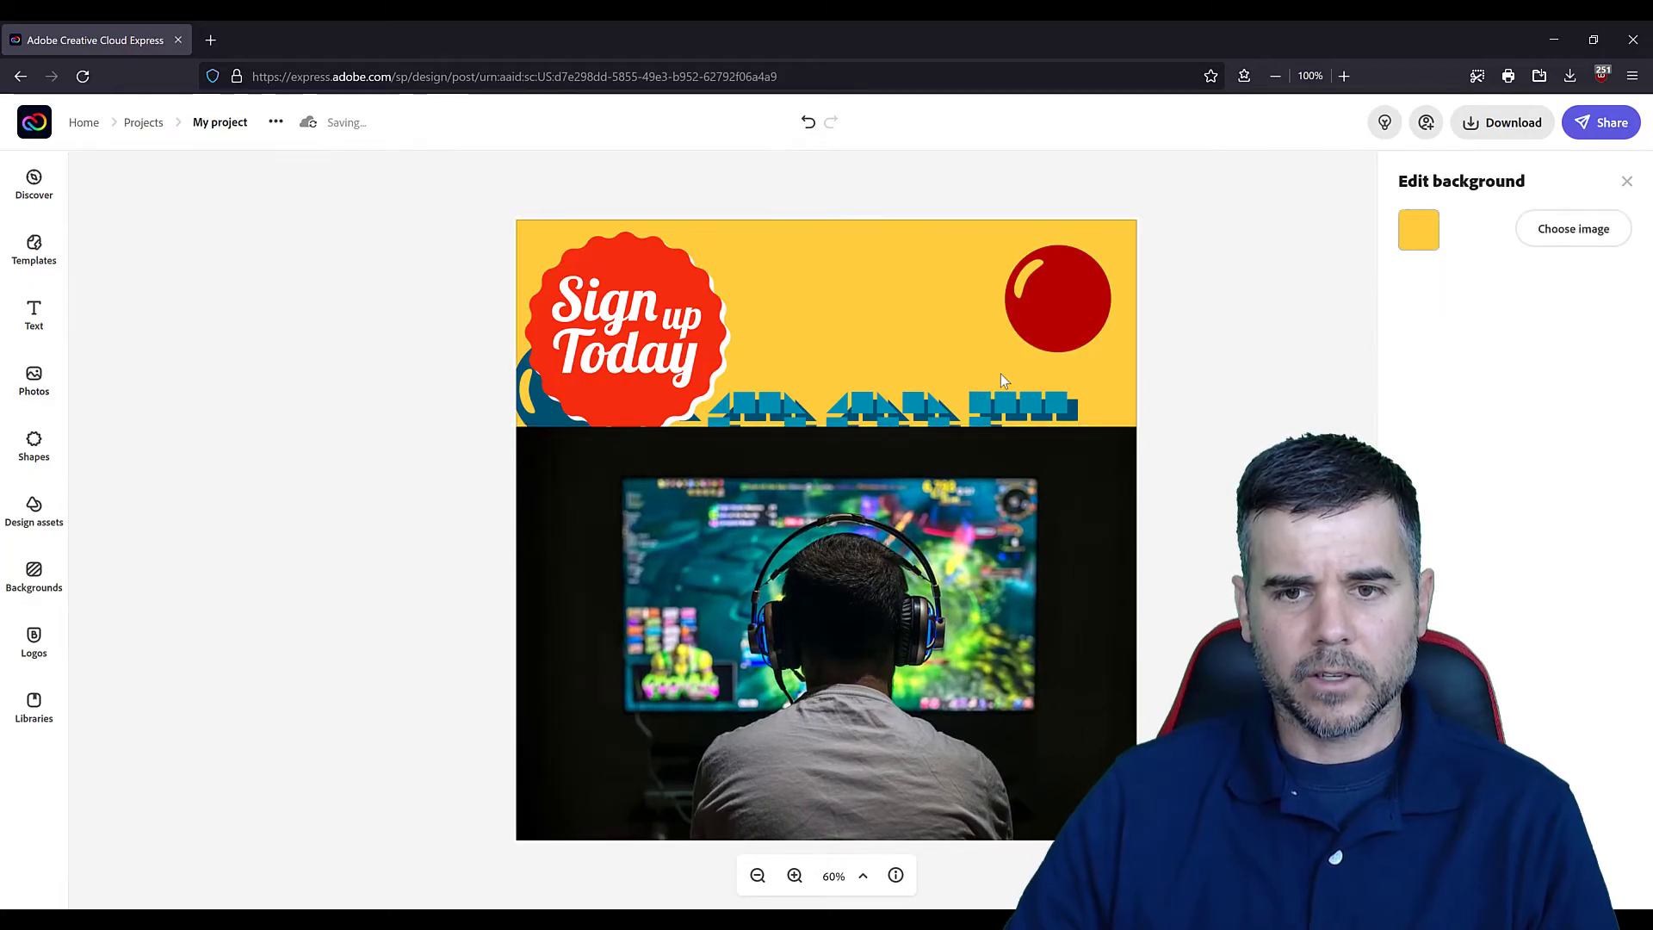
left_click(896, 535)
left_click(29, 439)
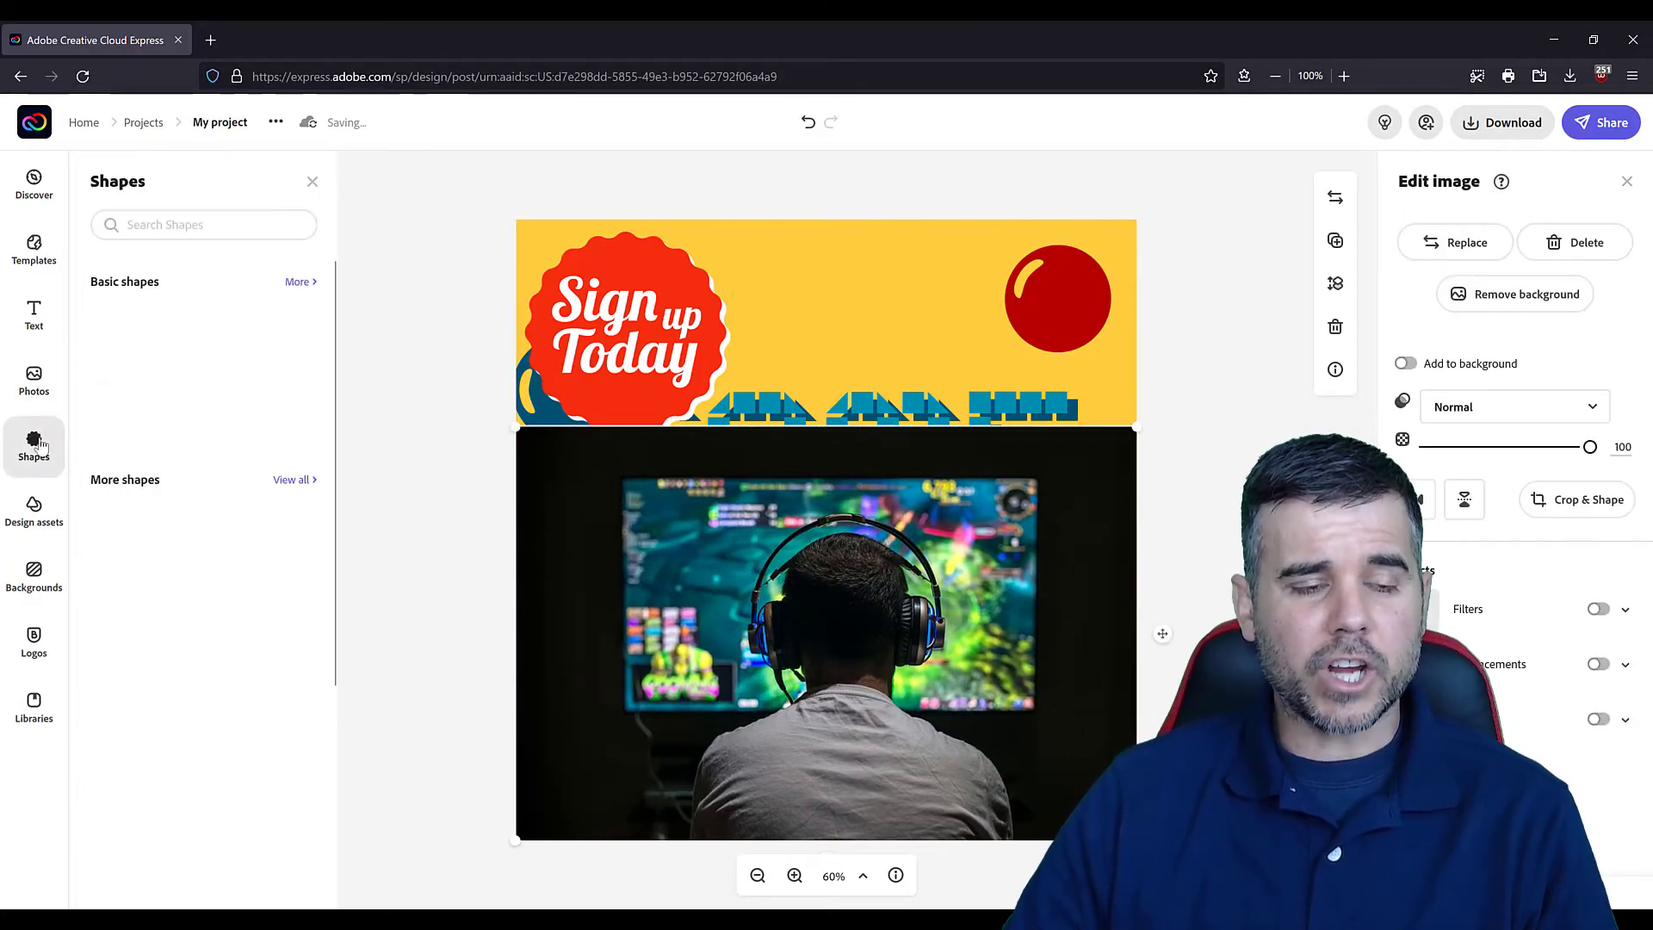
scroll(184, 628, "down", 5)
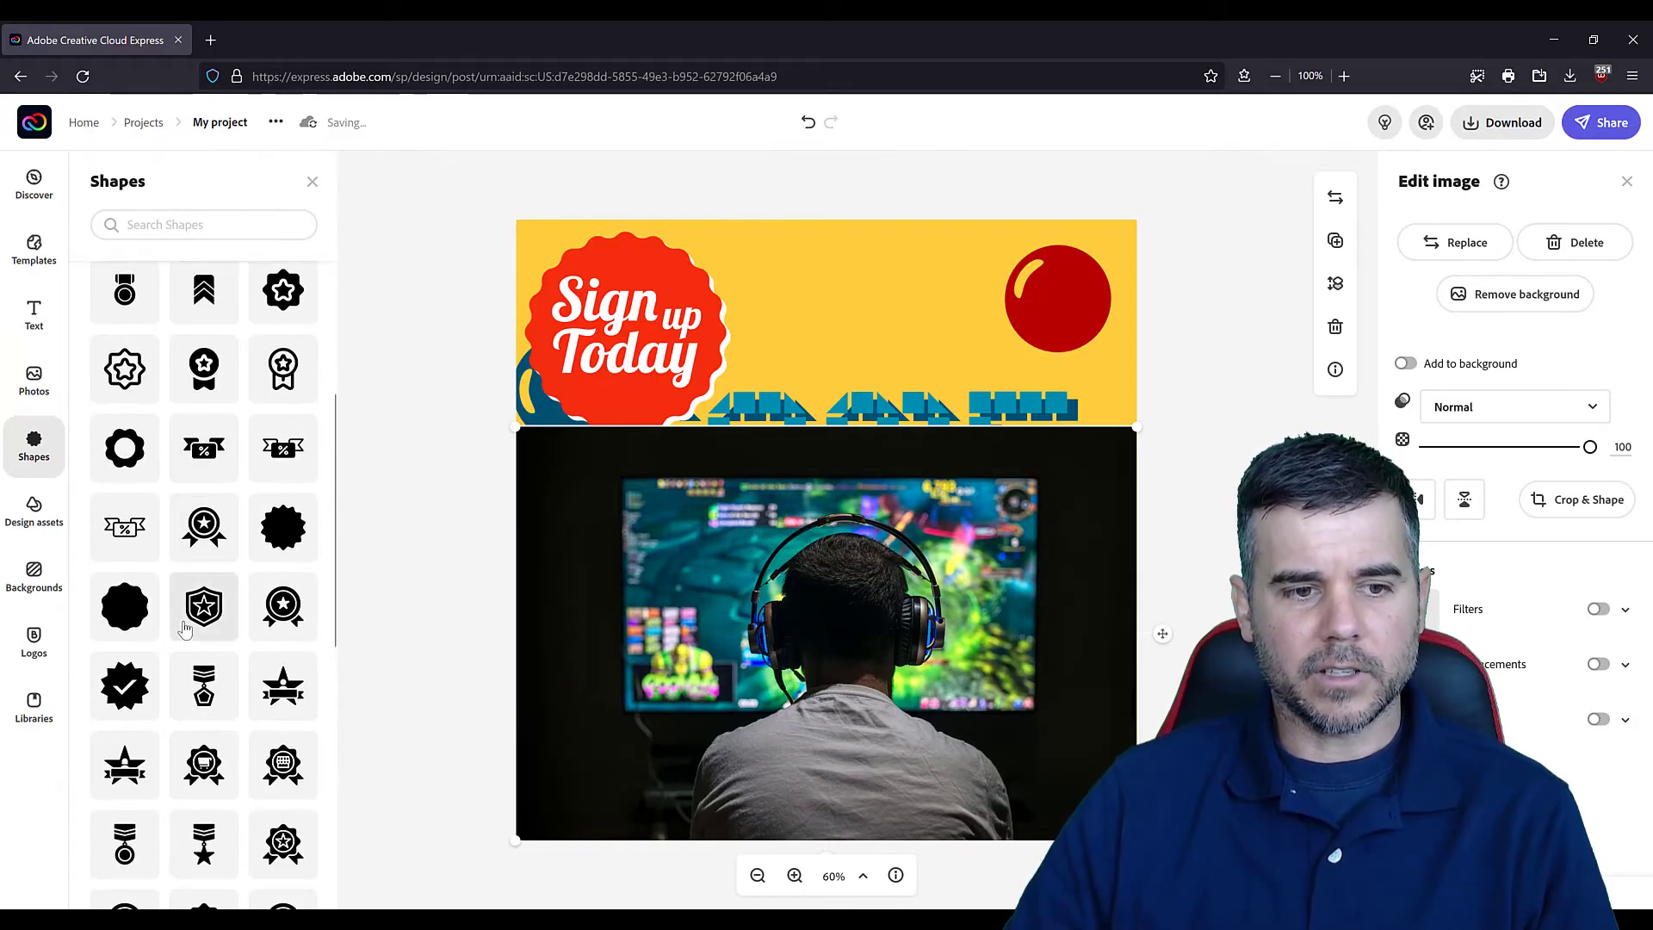
scroll(184, 628, "up", 5)
left_click(45, 524)
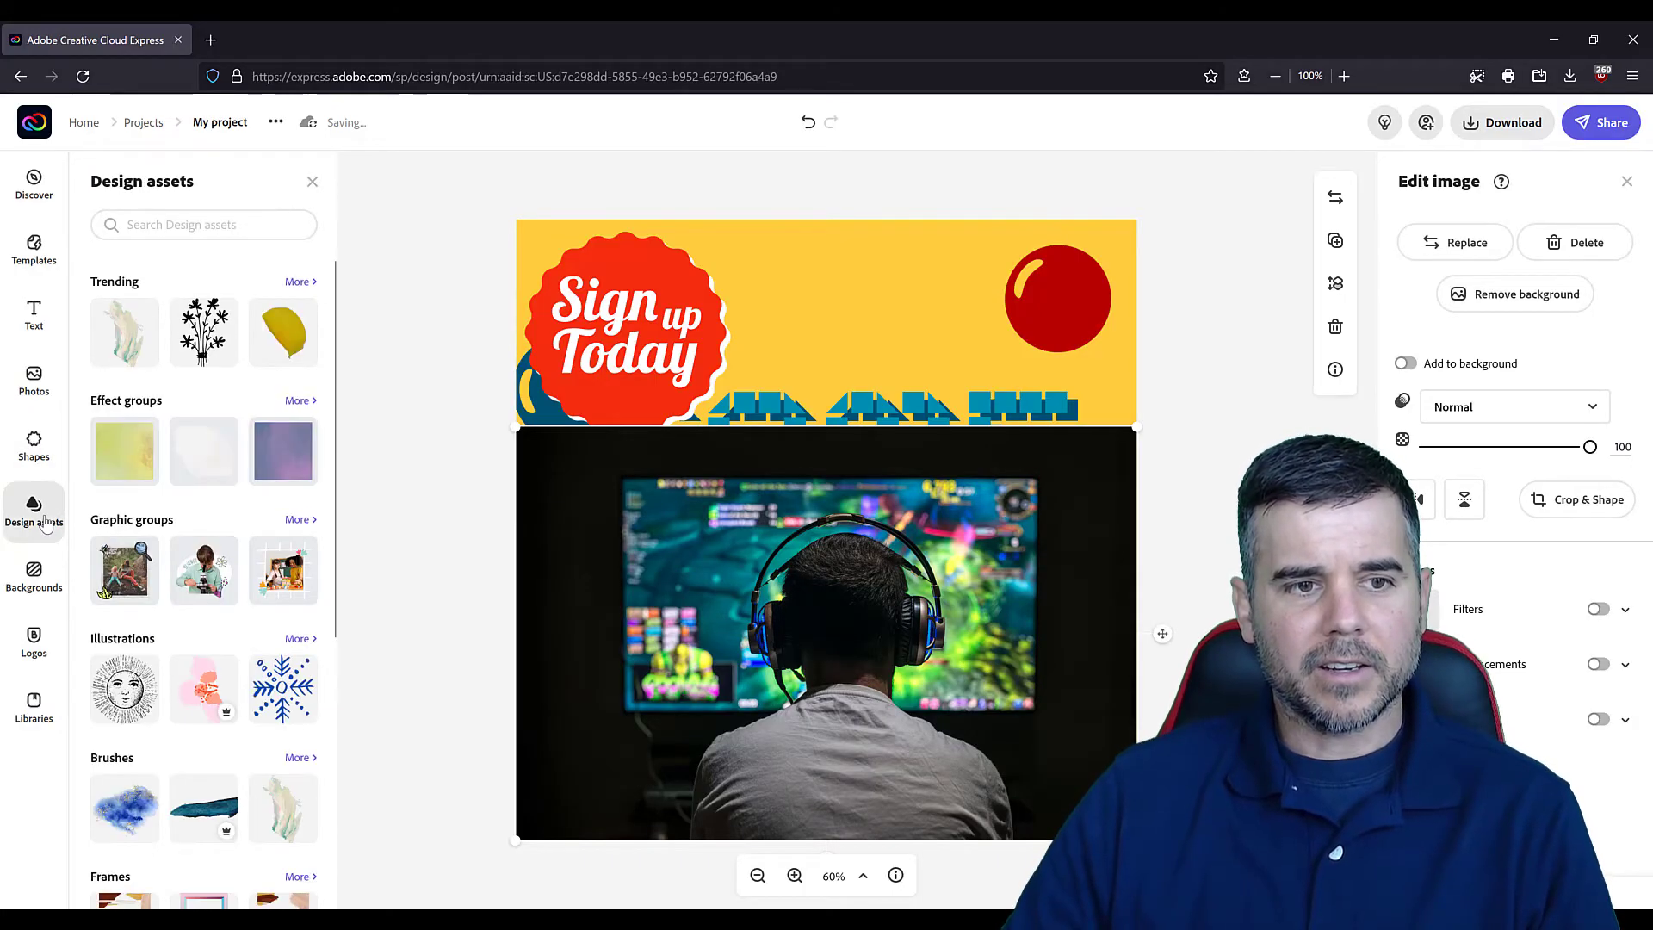
scroll(214, 497, "down", 1)
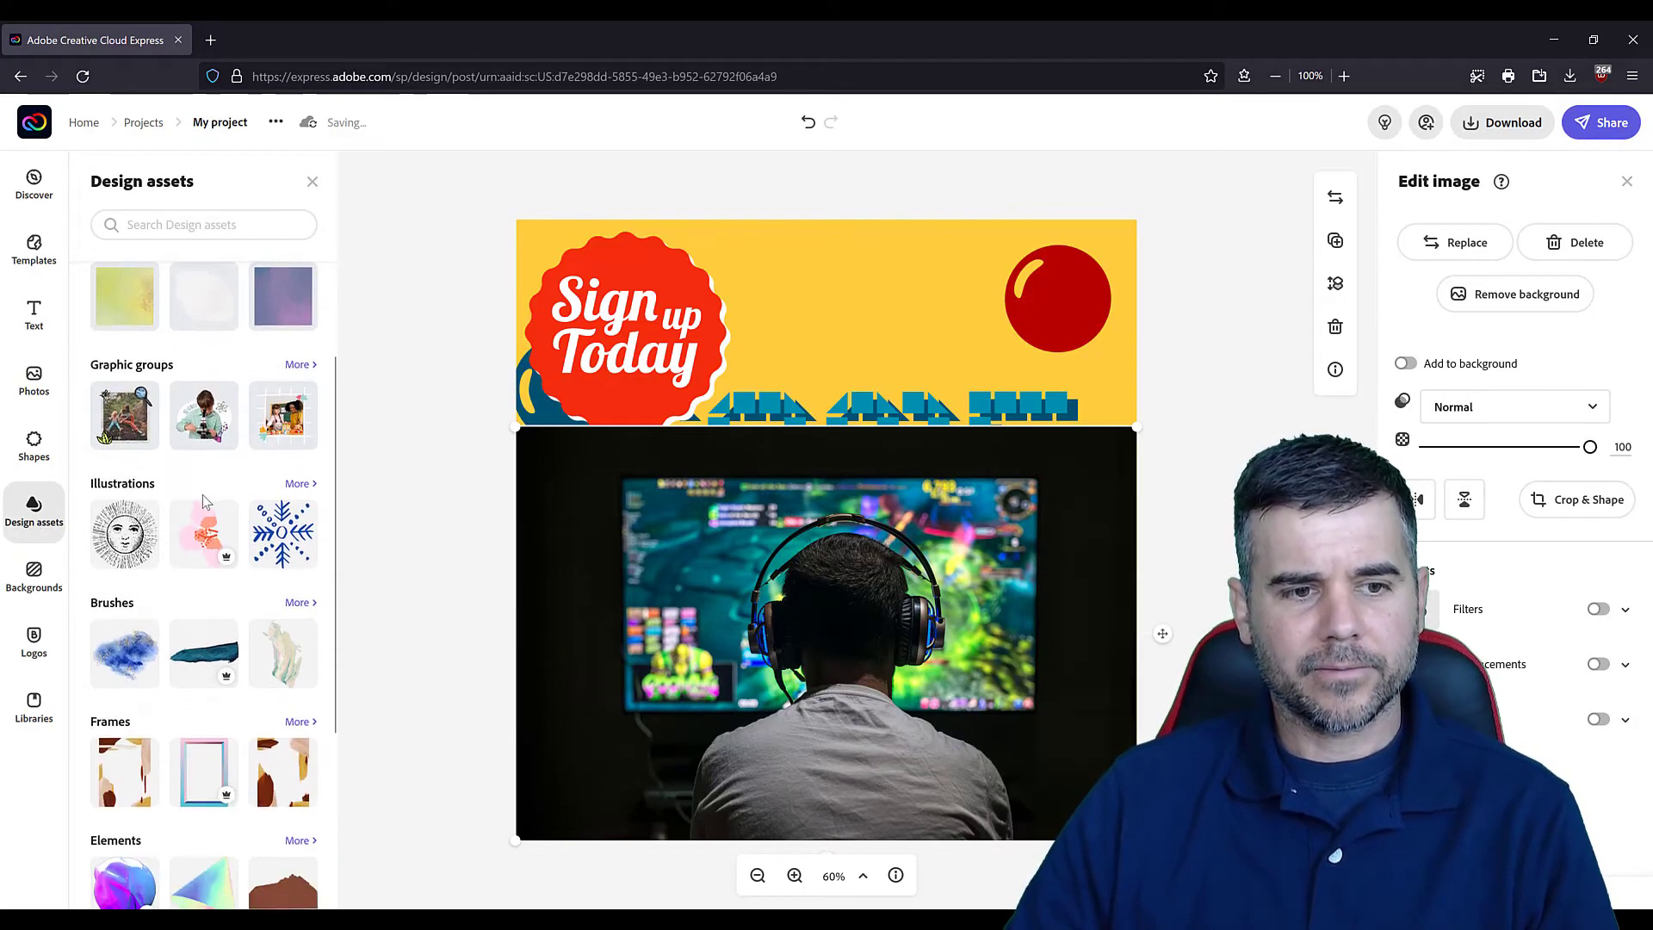
scroll(205, 502, "down", 3)
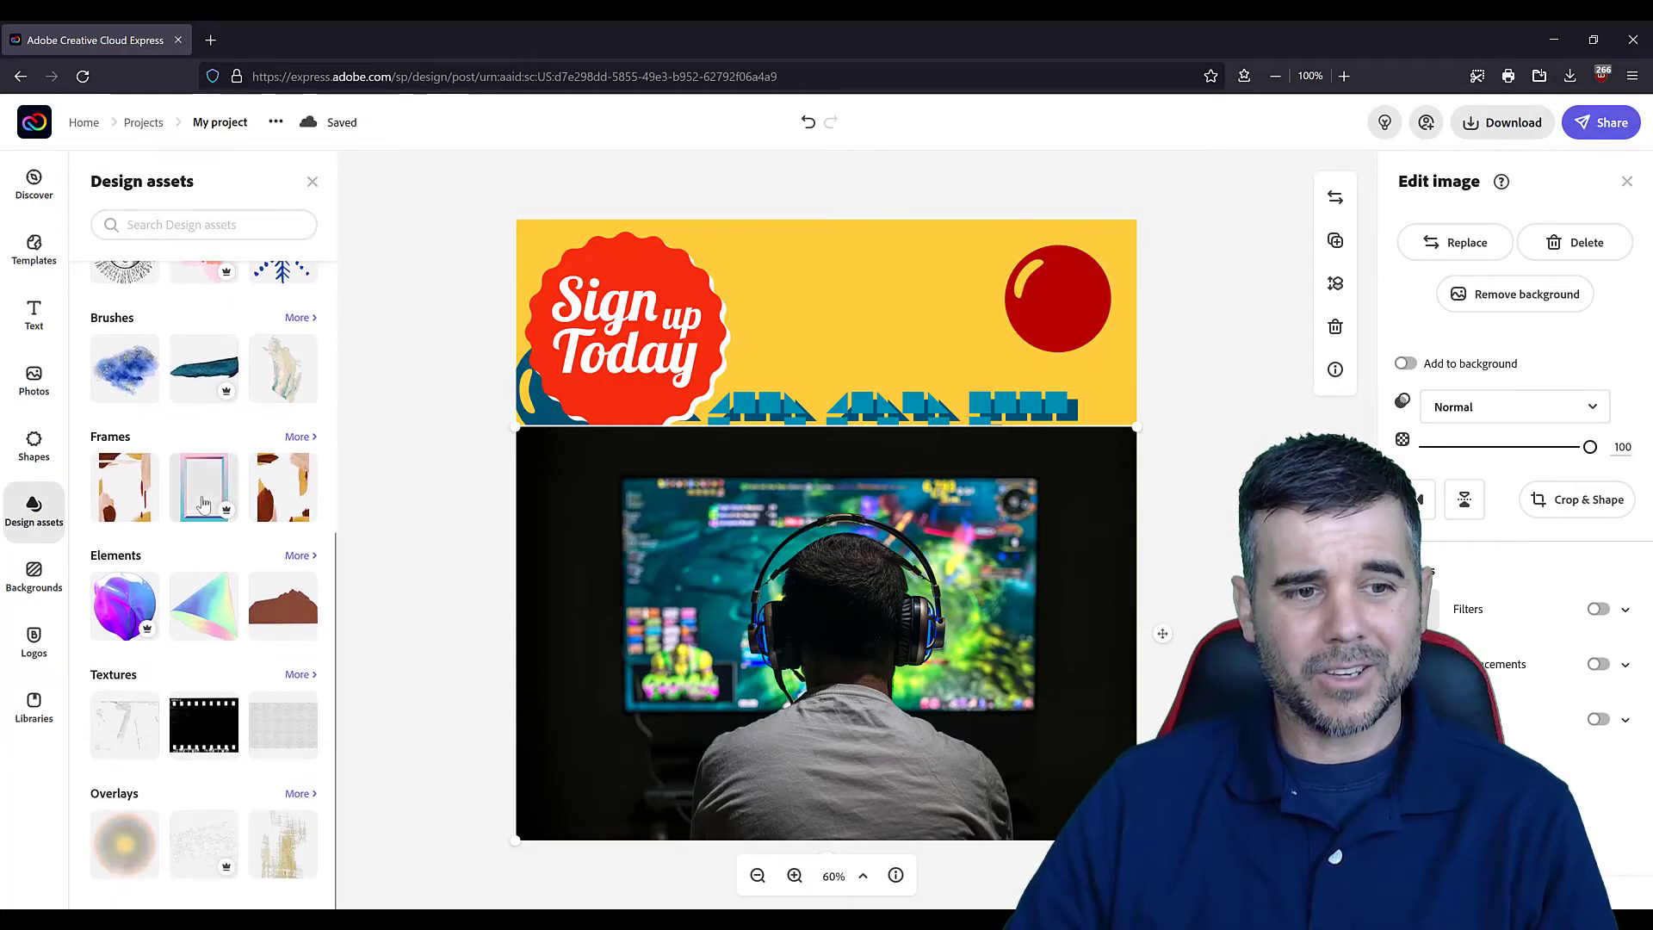
Browse the background collections, then view the brand logo slots
left_click(34, 575)
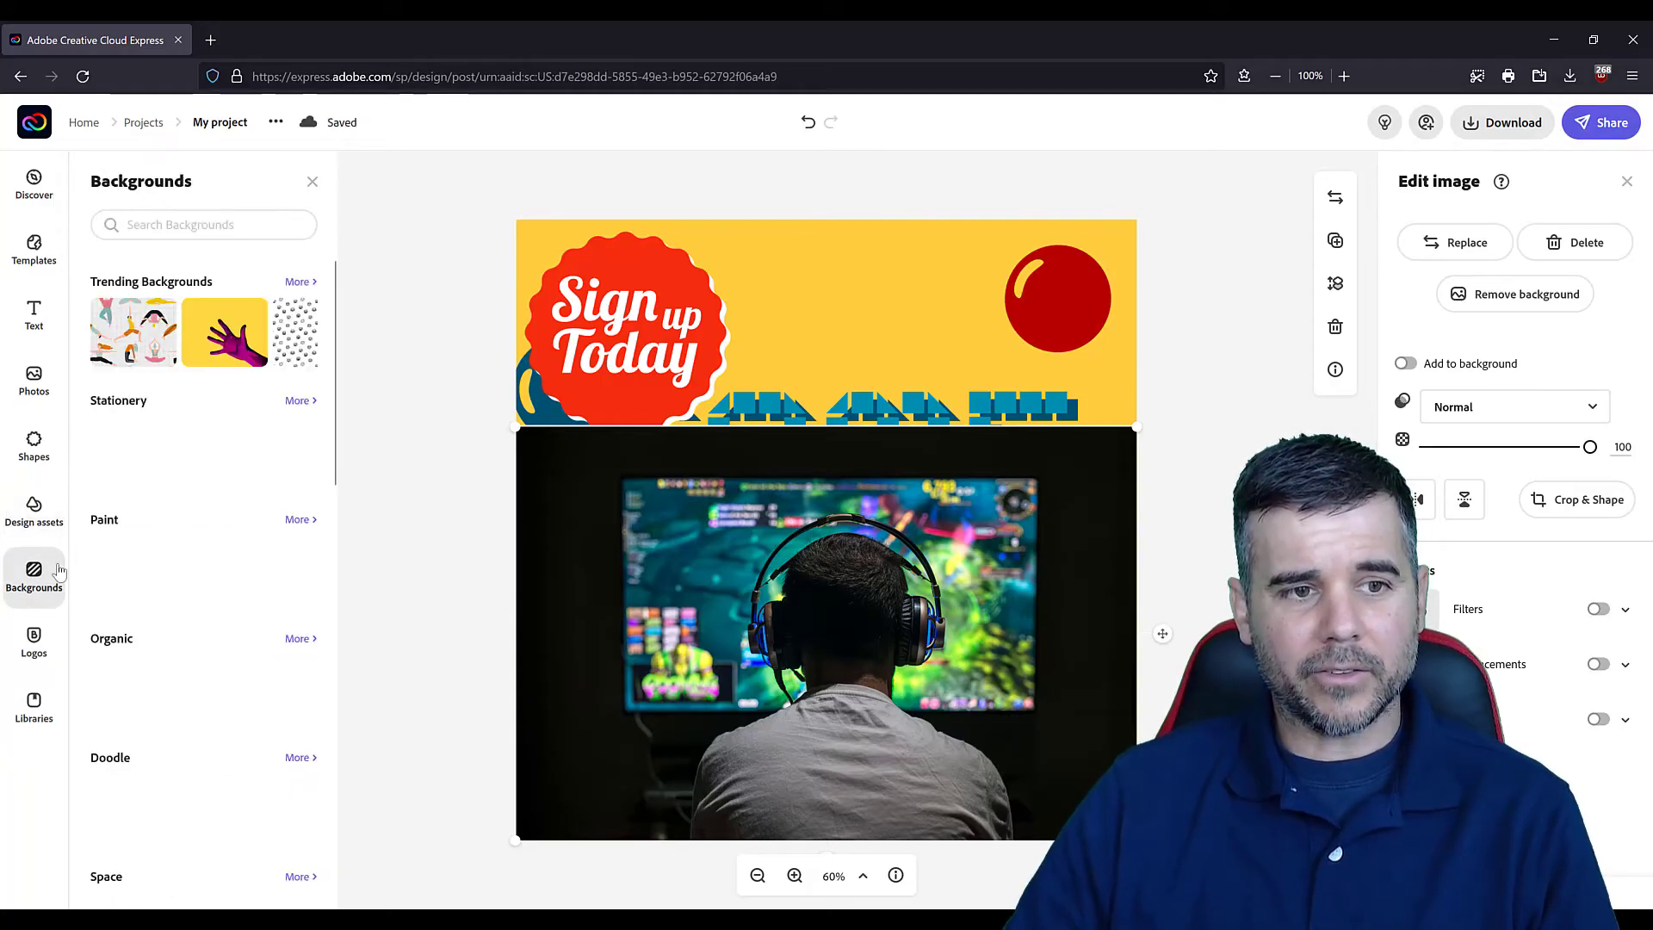
scroll(191, 475, "down", 3)
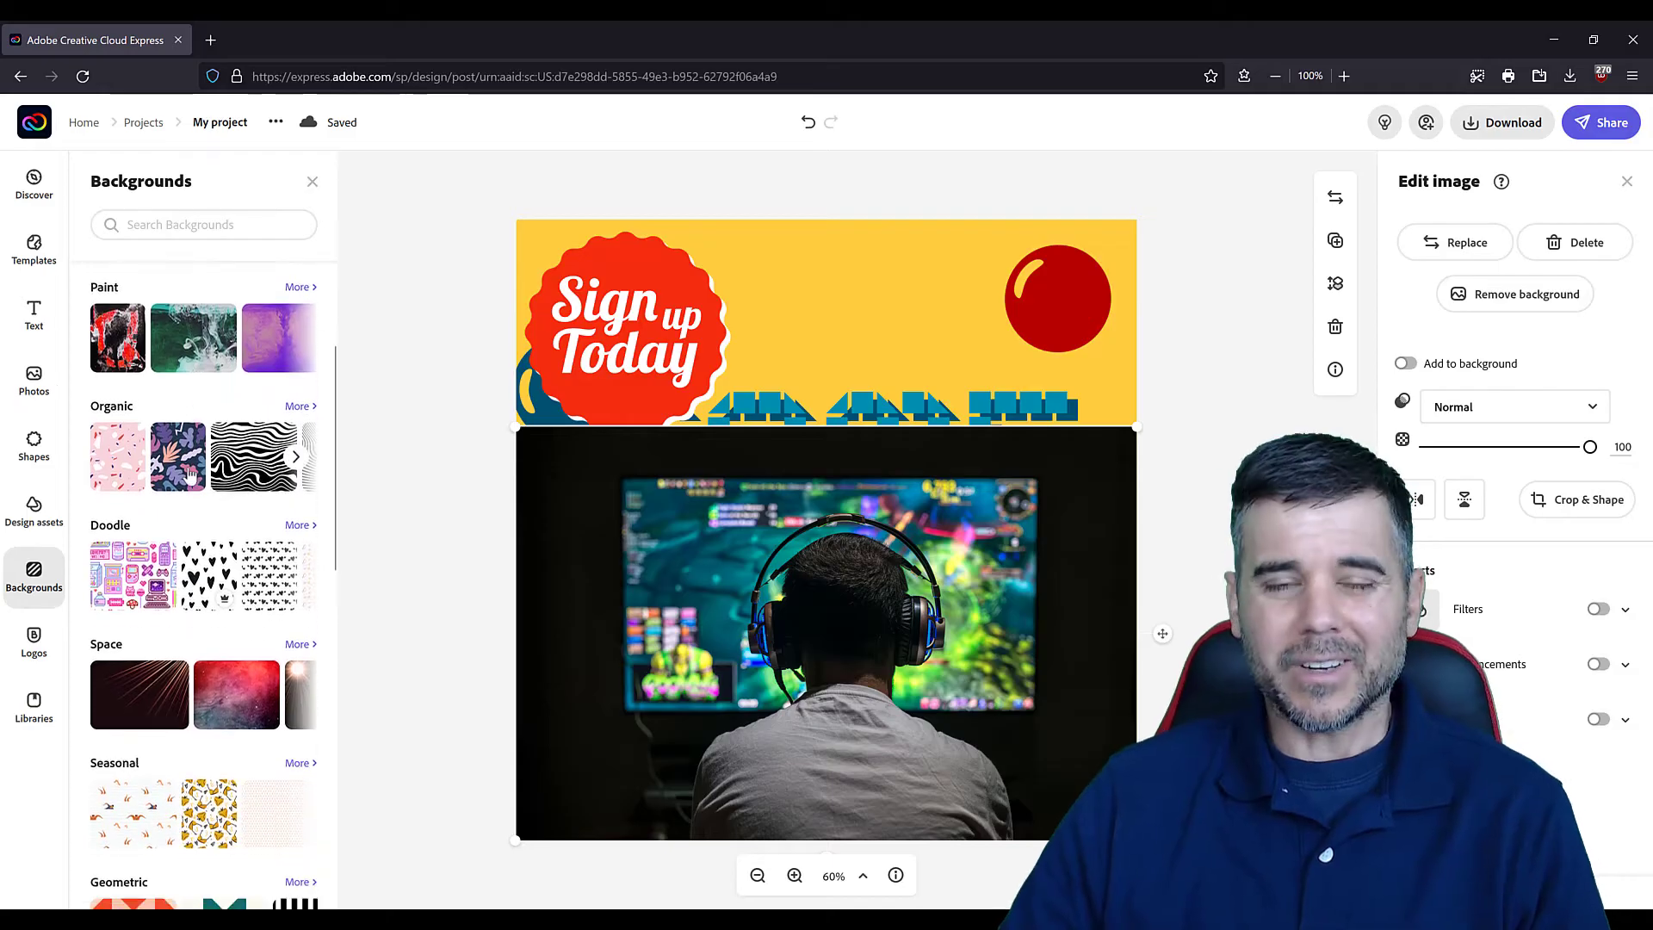
scroll(186, 474, "down", 2)
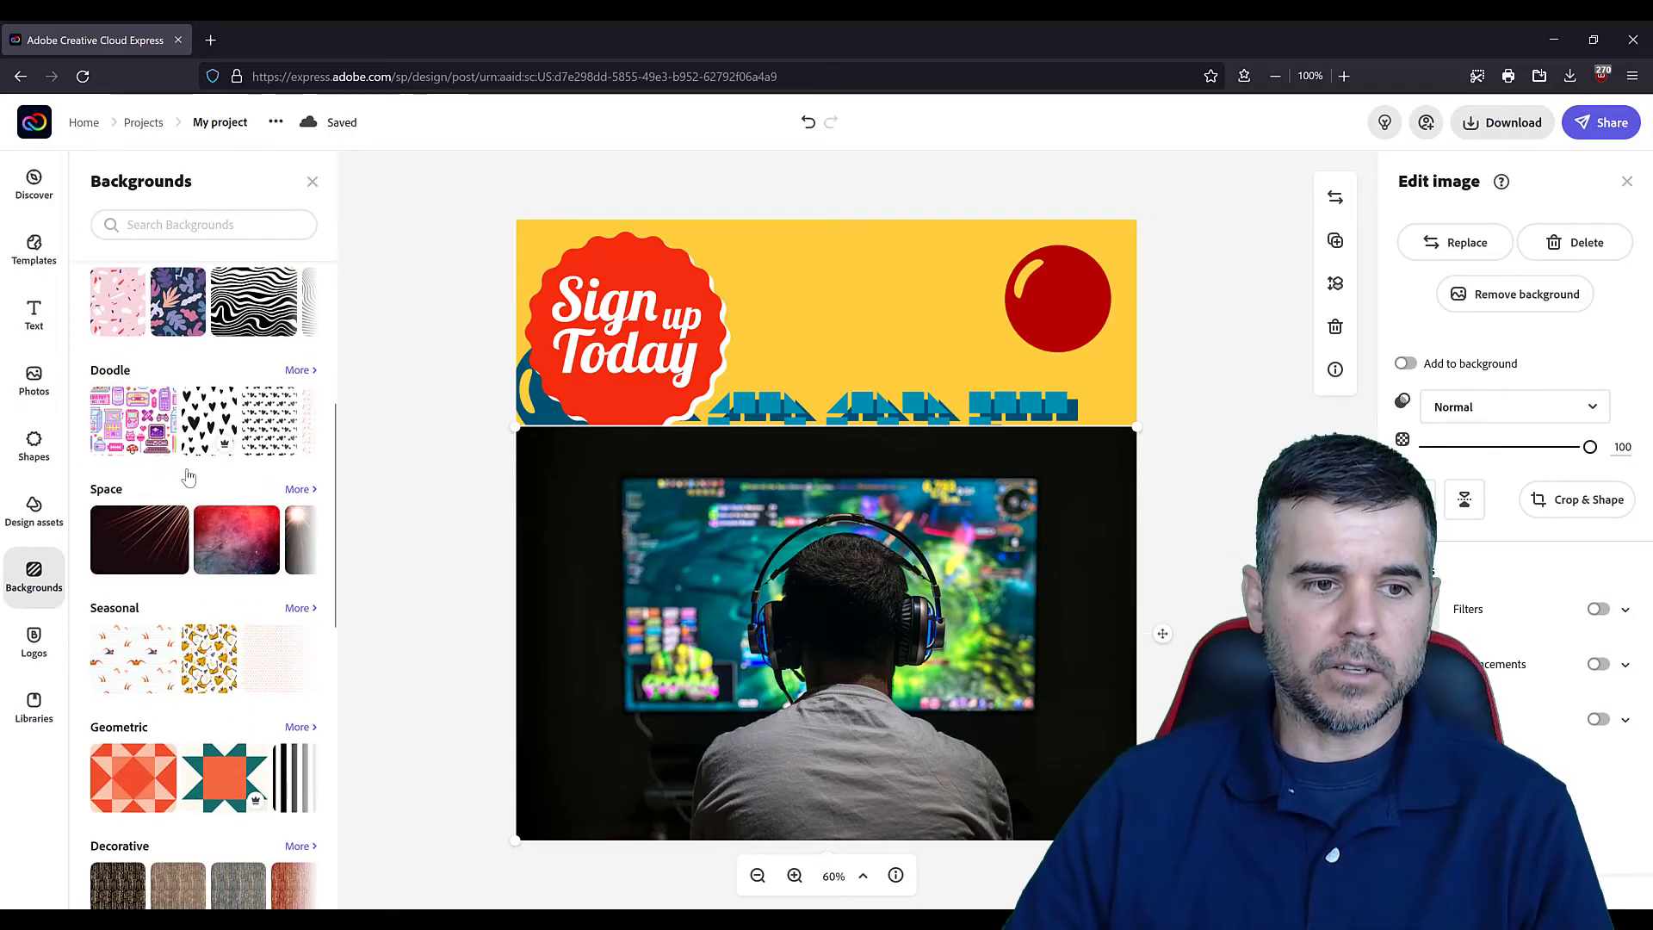
left_click(33, 646)
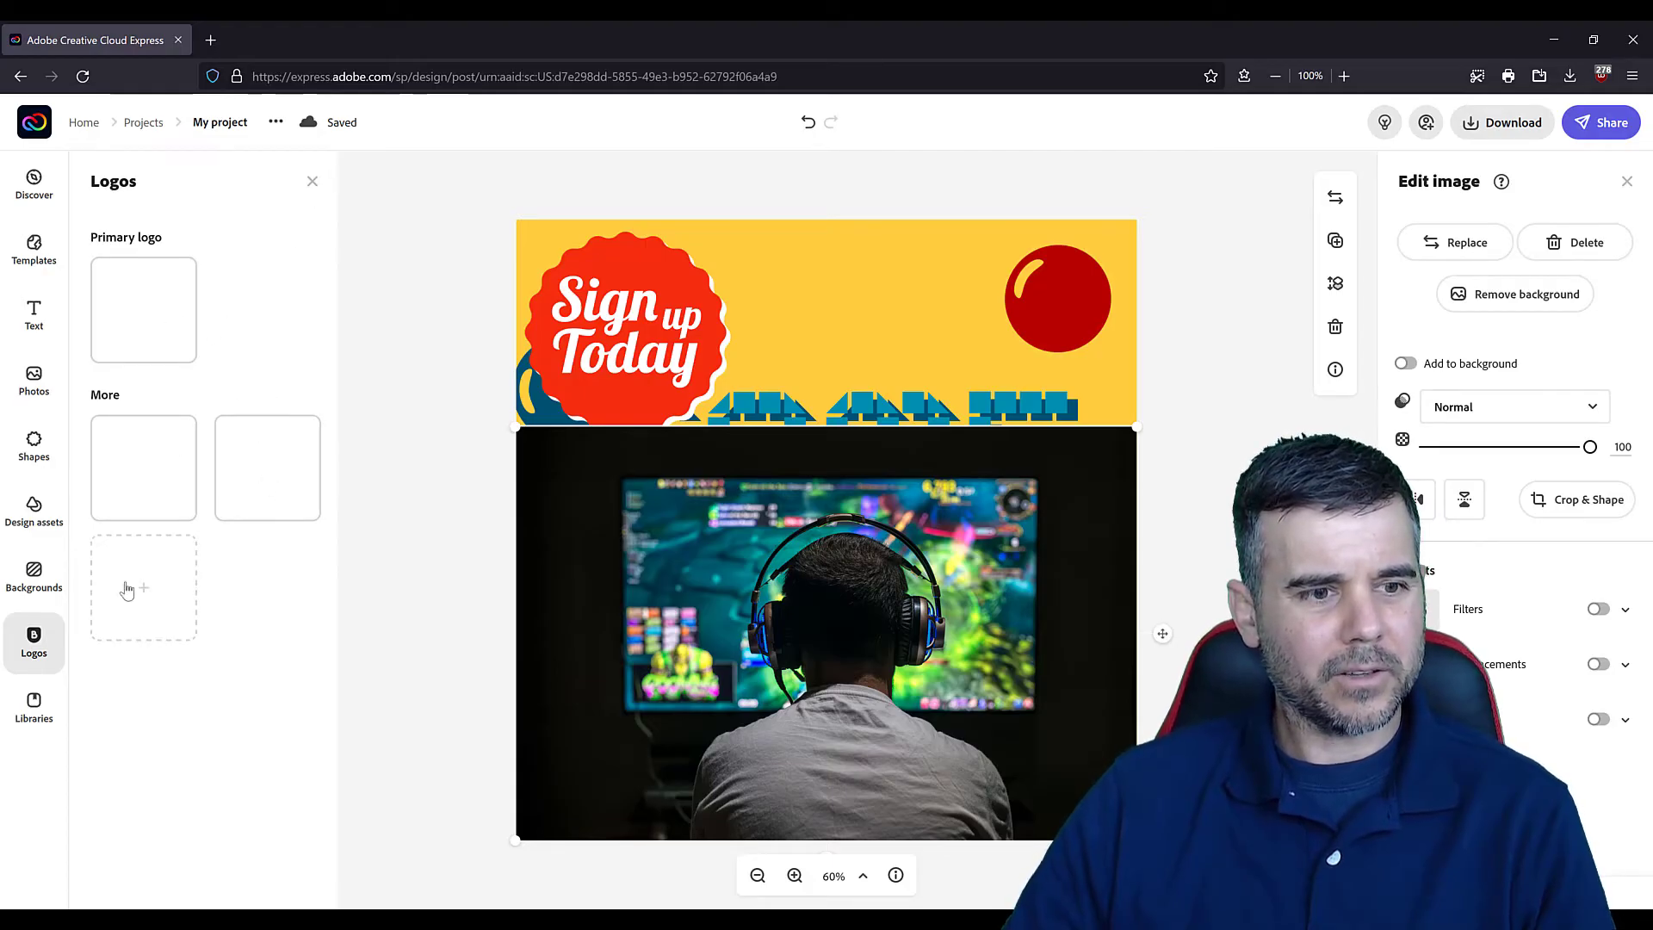
Check the library groups and text presets, then return to the gaming post templates
left_click(38, 647)
left_click(38, 647)
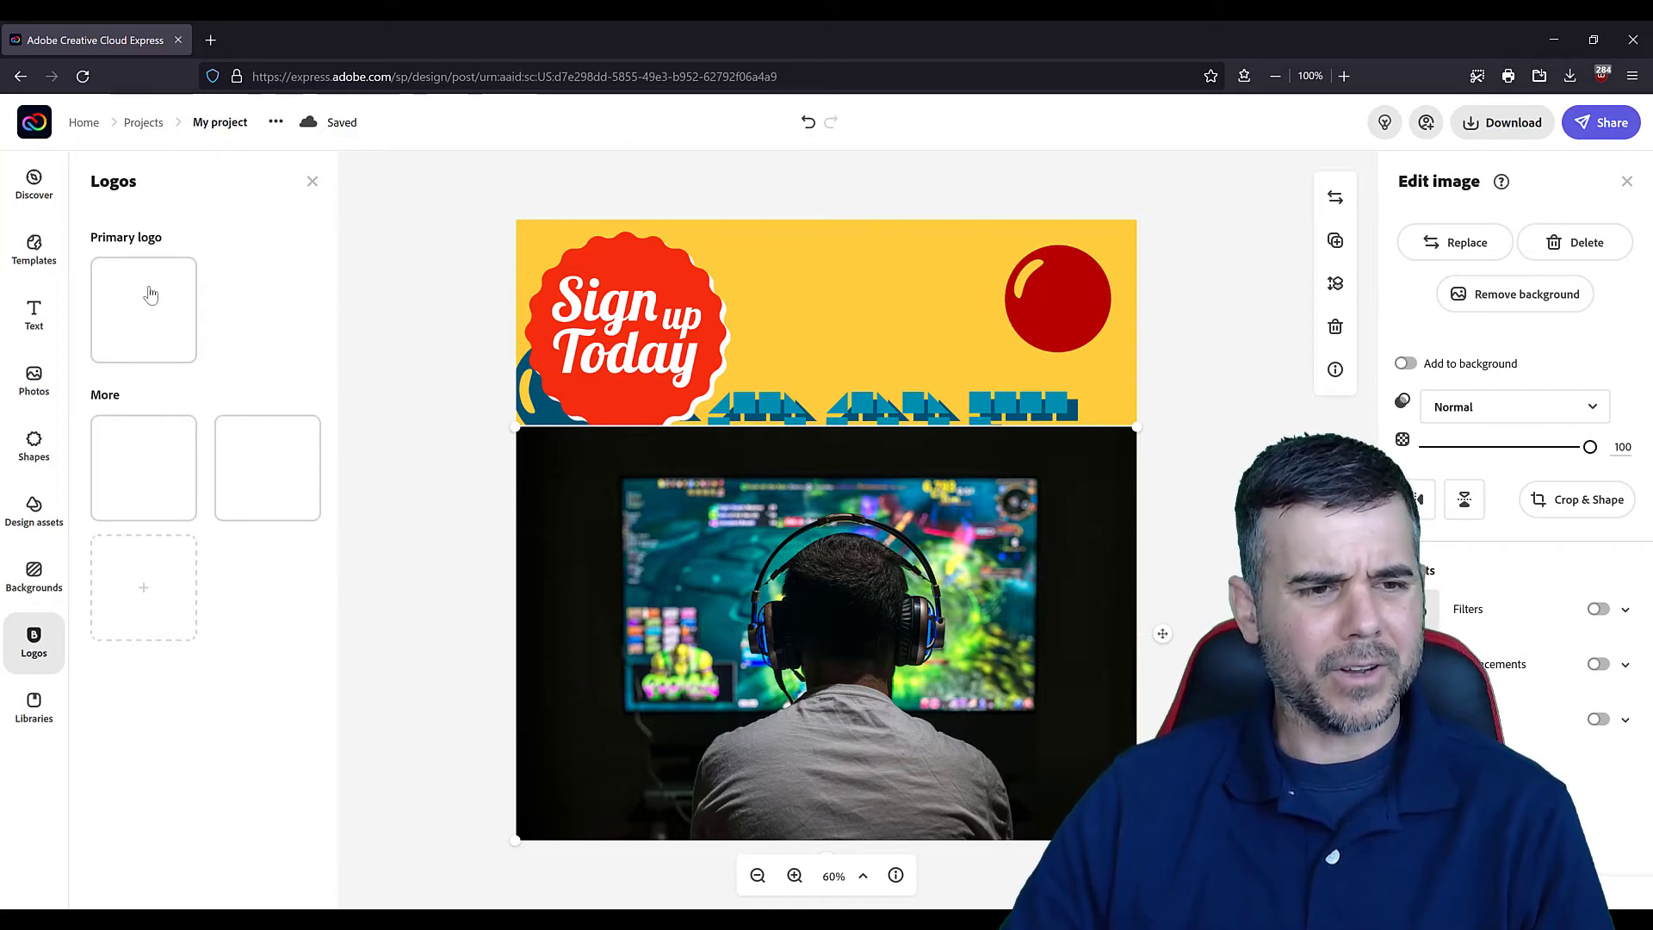
left_click(56, 722)
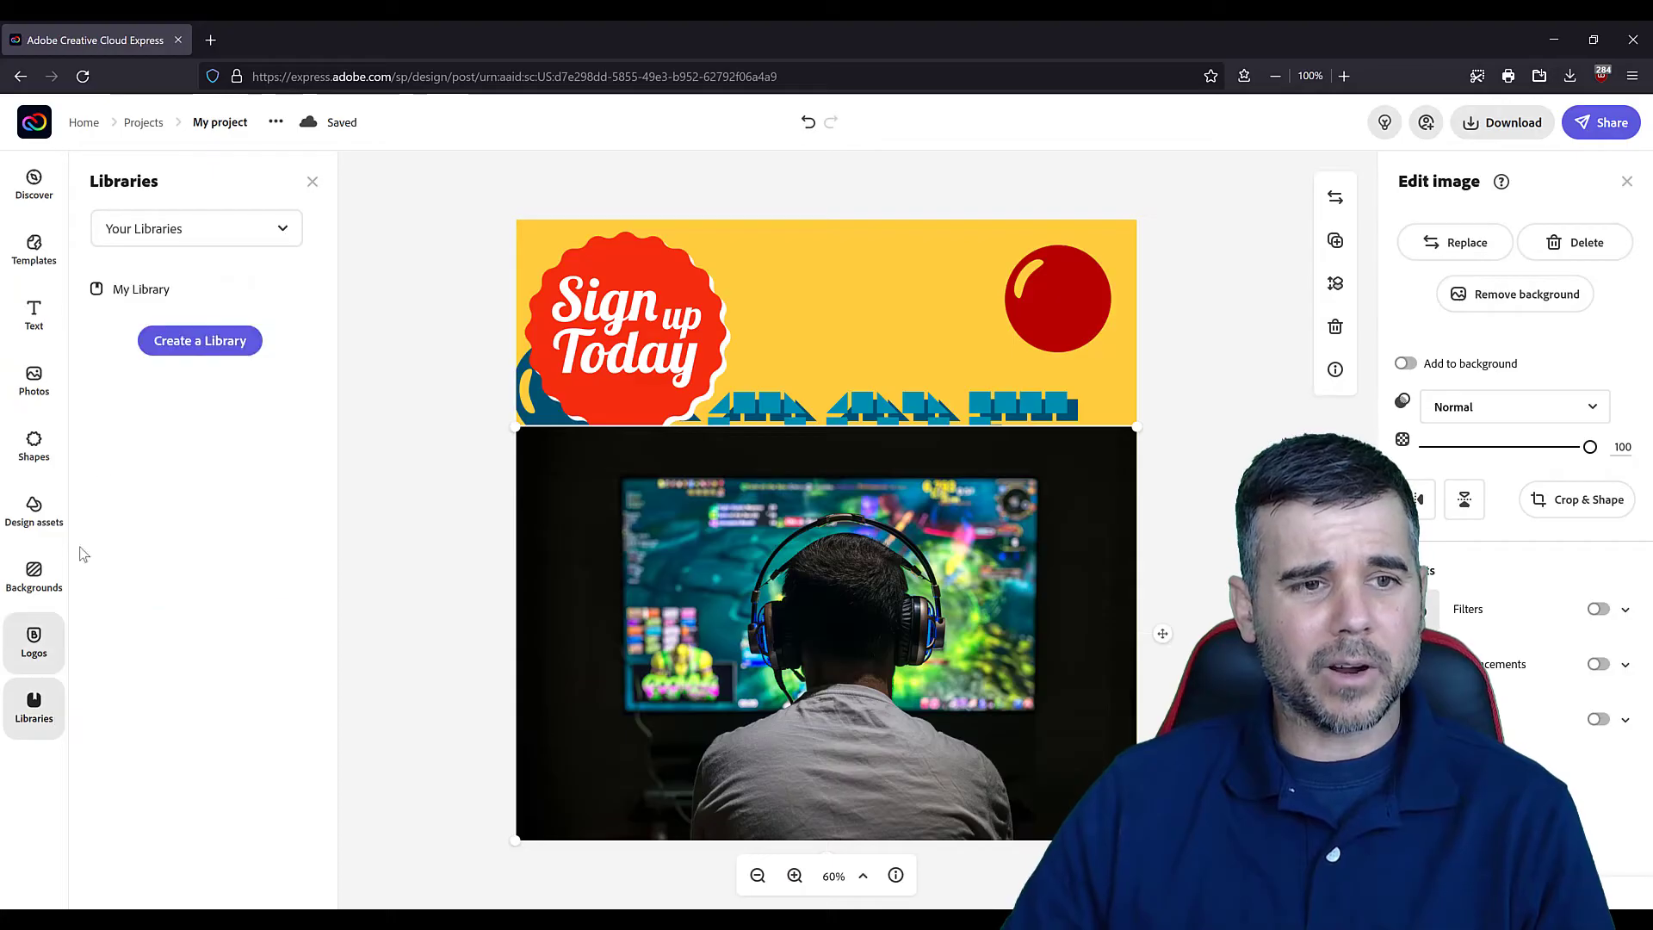
left_click(167, 237)
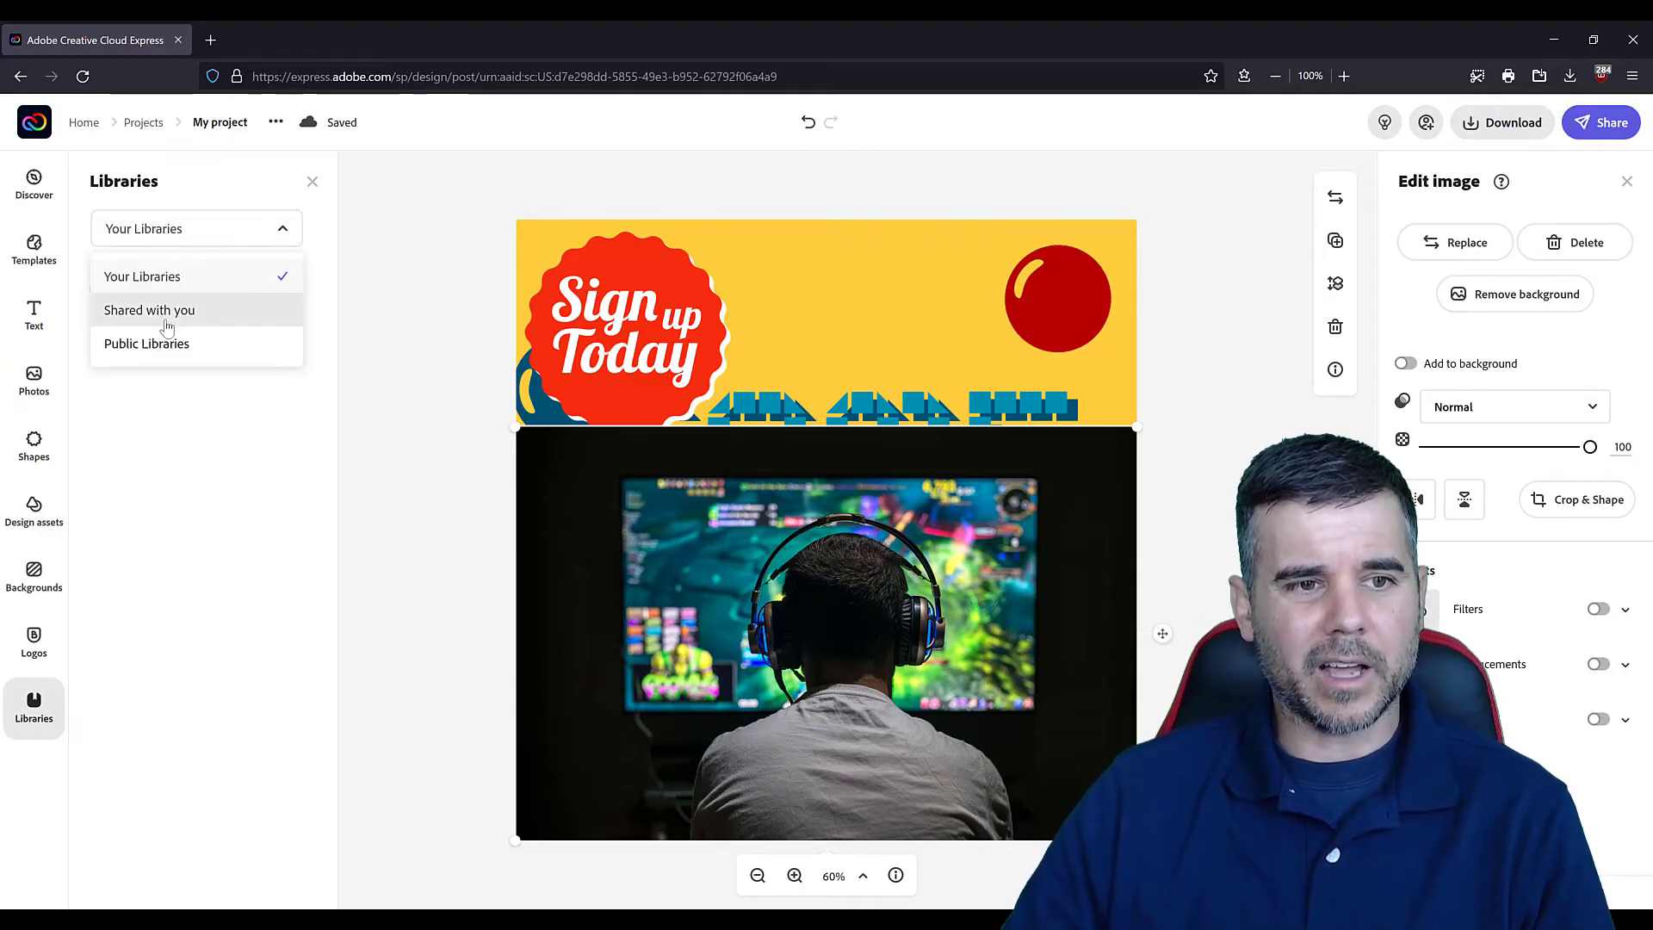
left_click(175, 496)
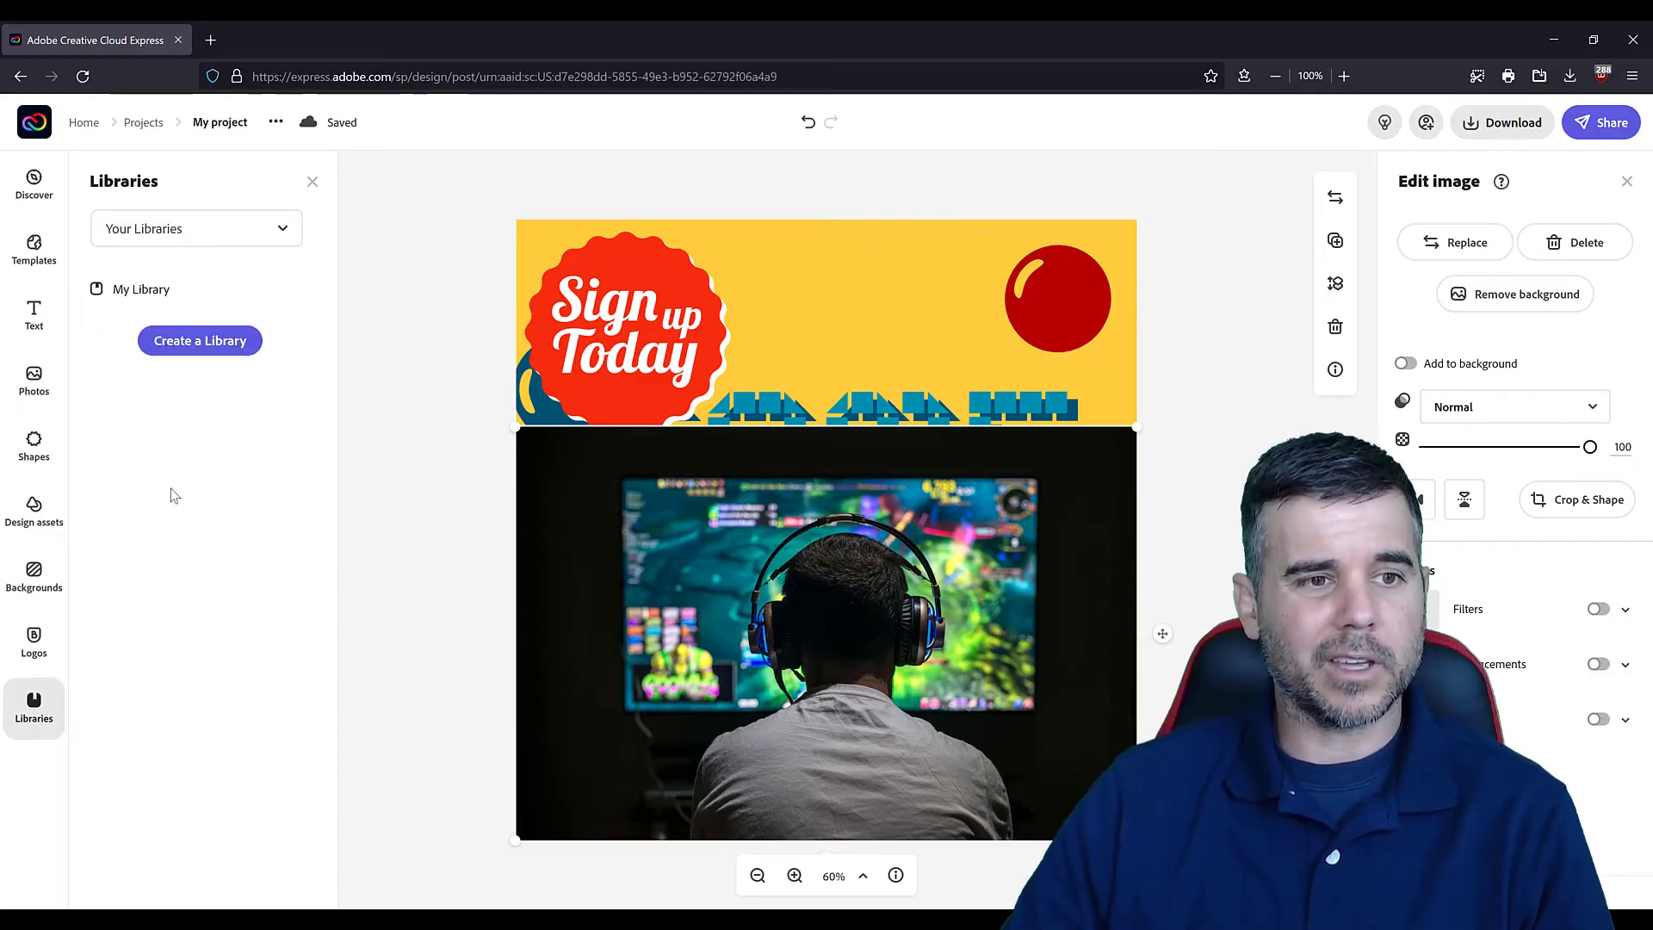
left_click(34, 336)
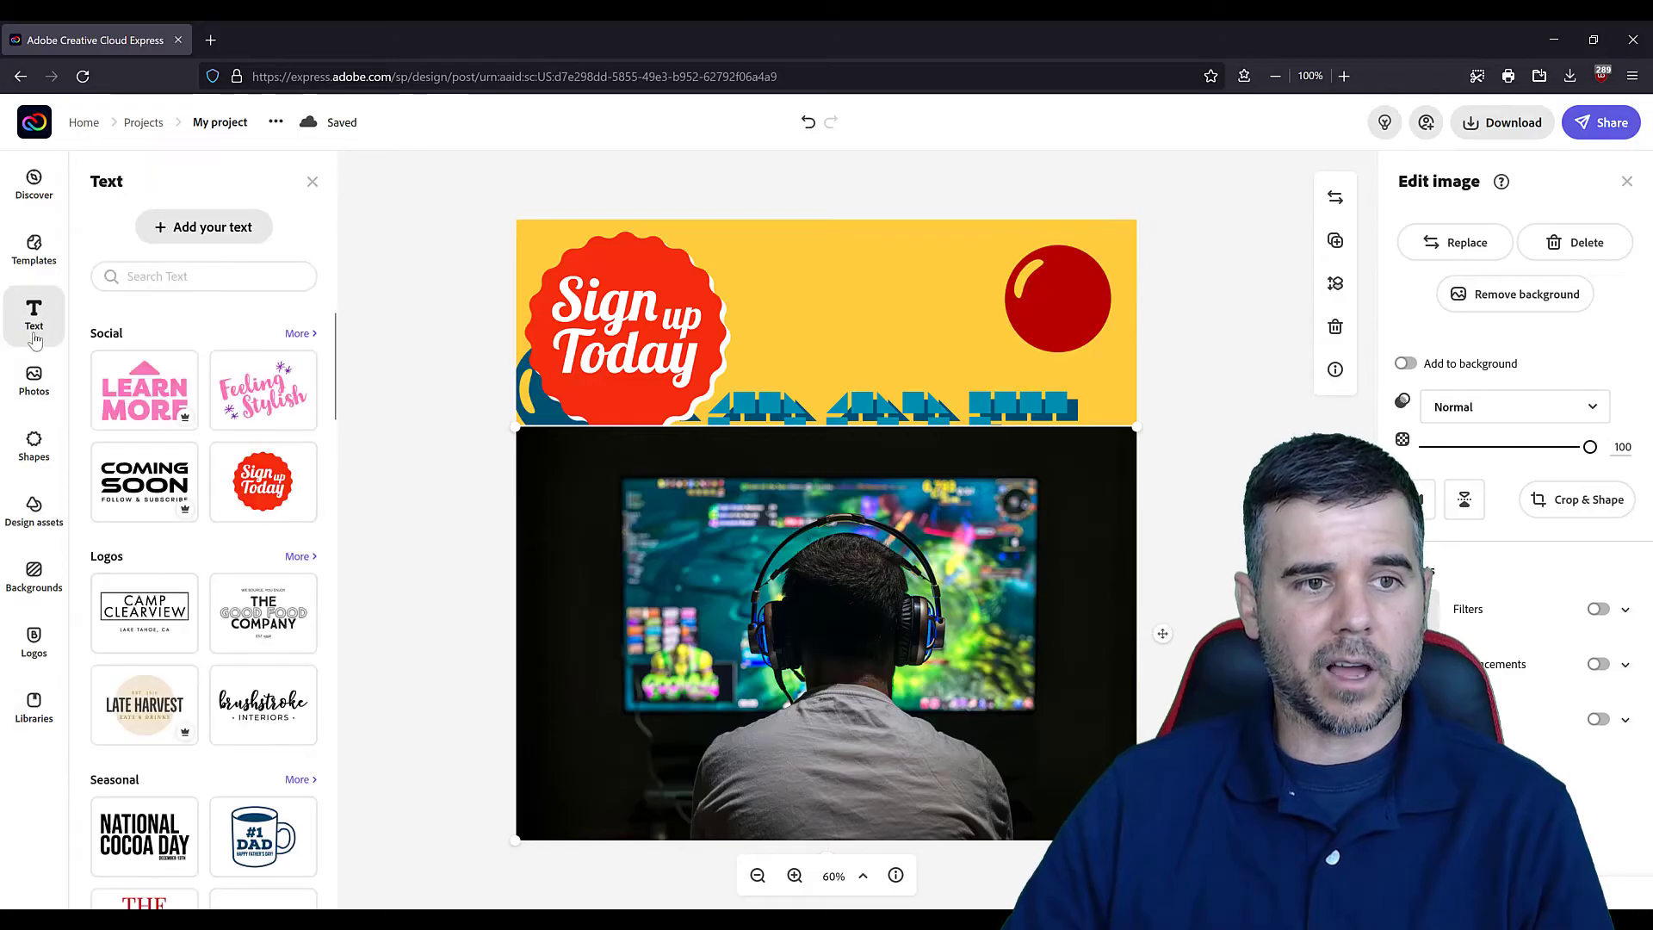
left_click(35, 254)
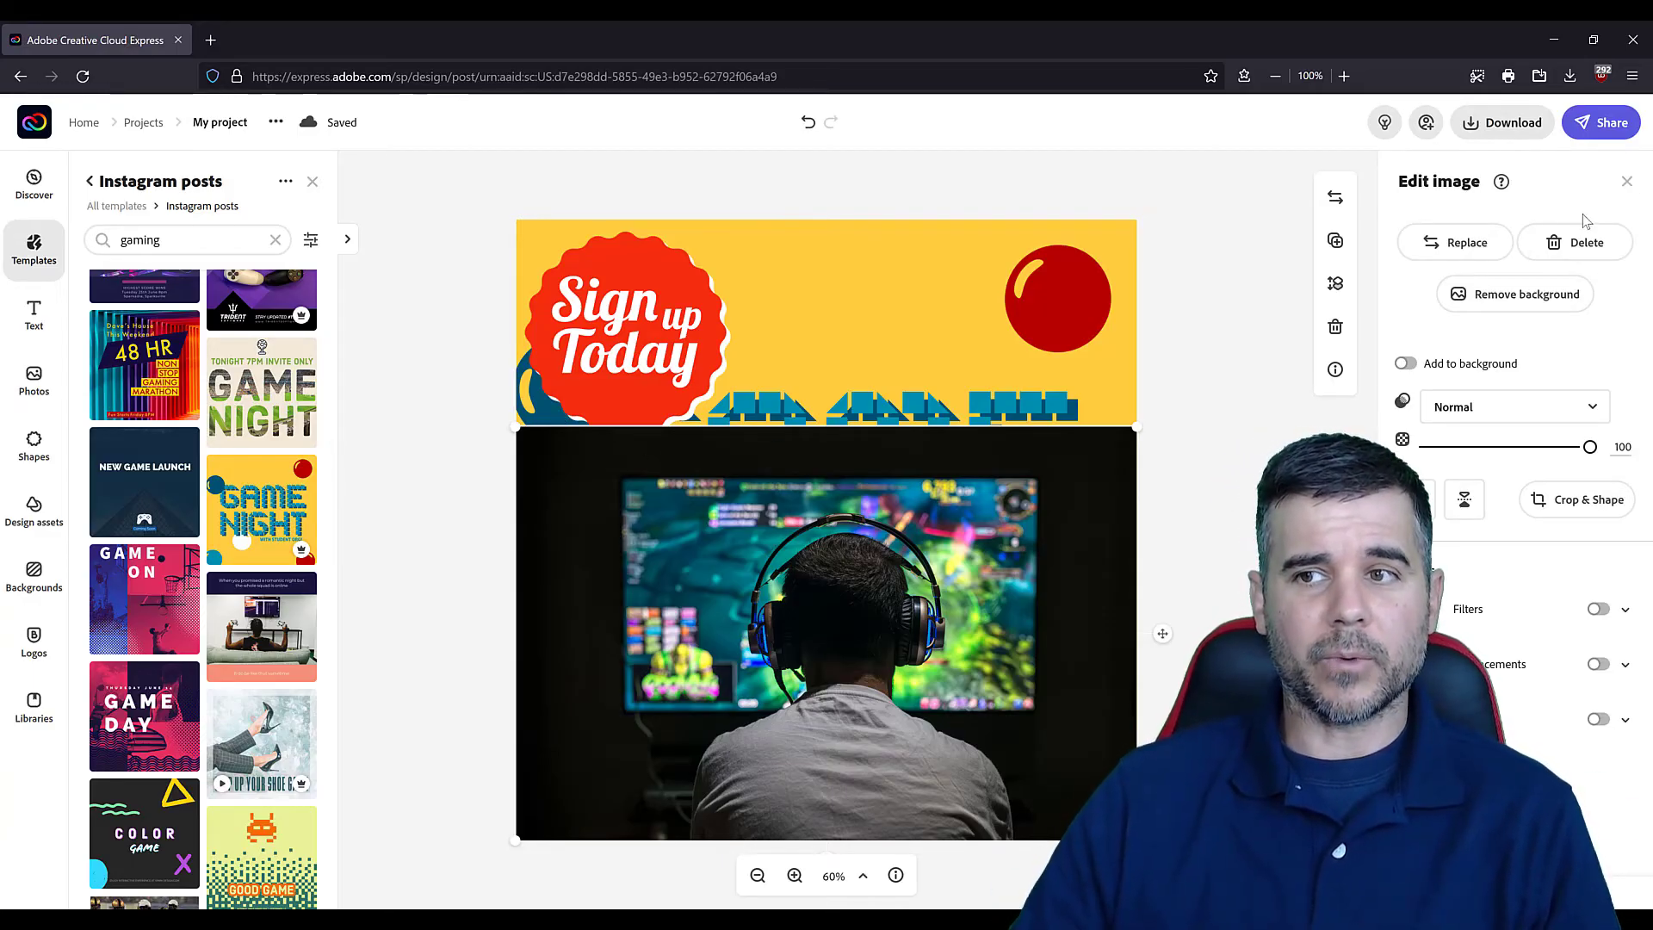
Deselect the photo and view the design's Colors, Animation and Background border/layout options
left_click(1627, 182)
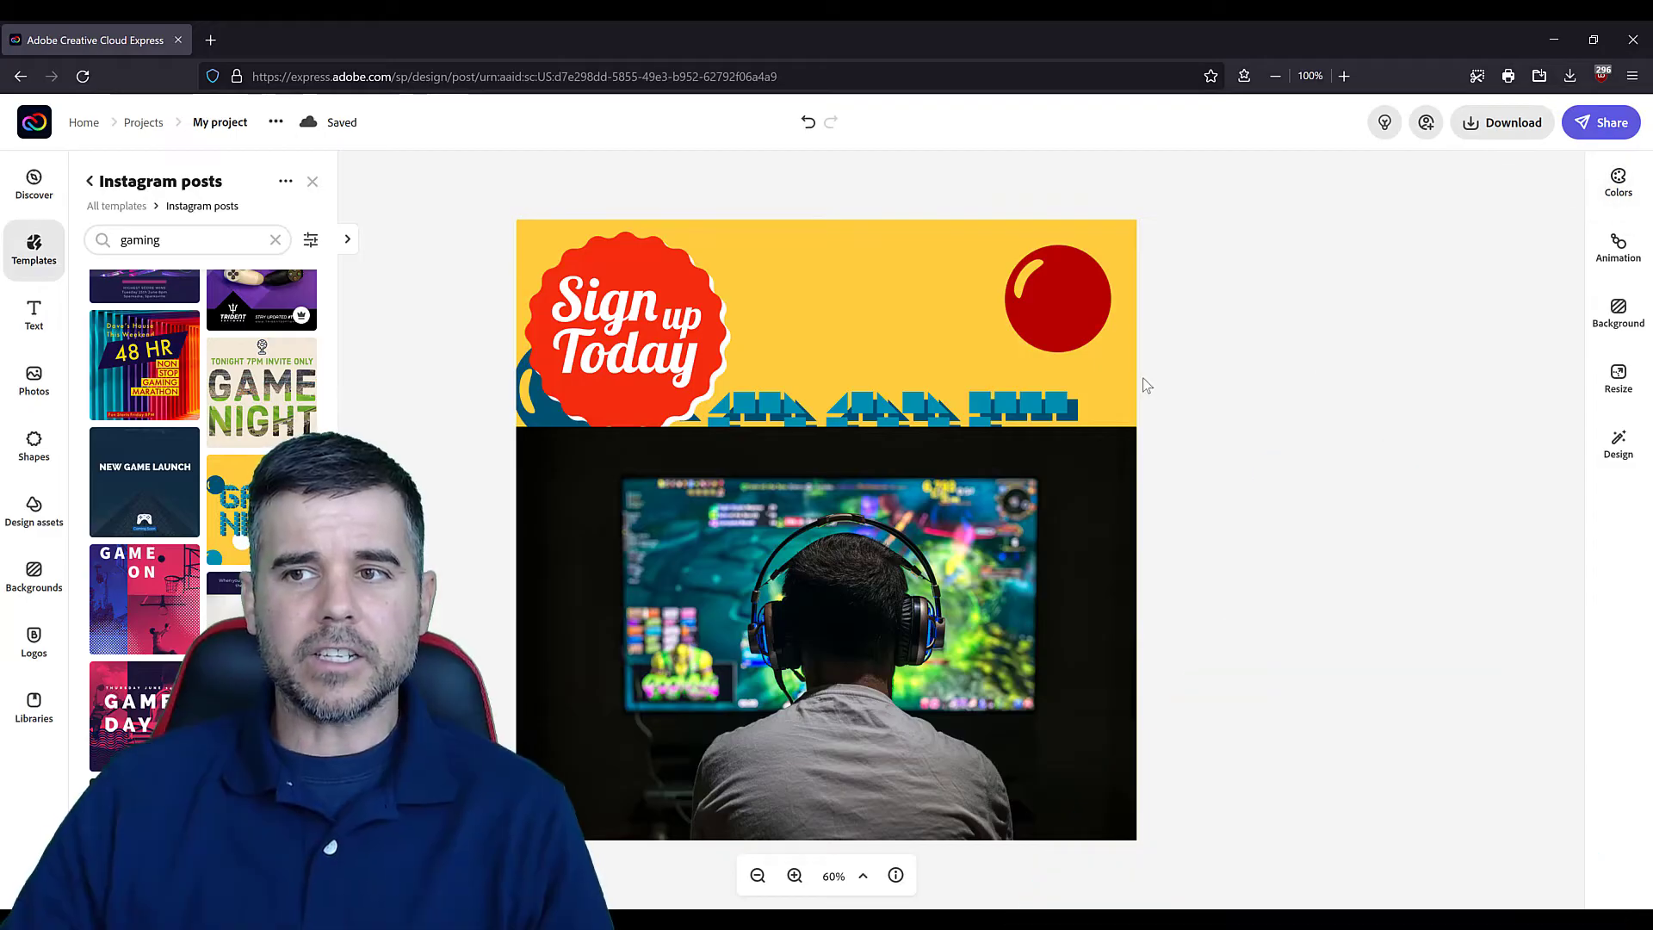
left_click(1617, 175)
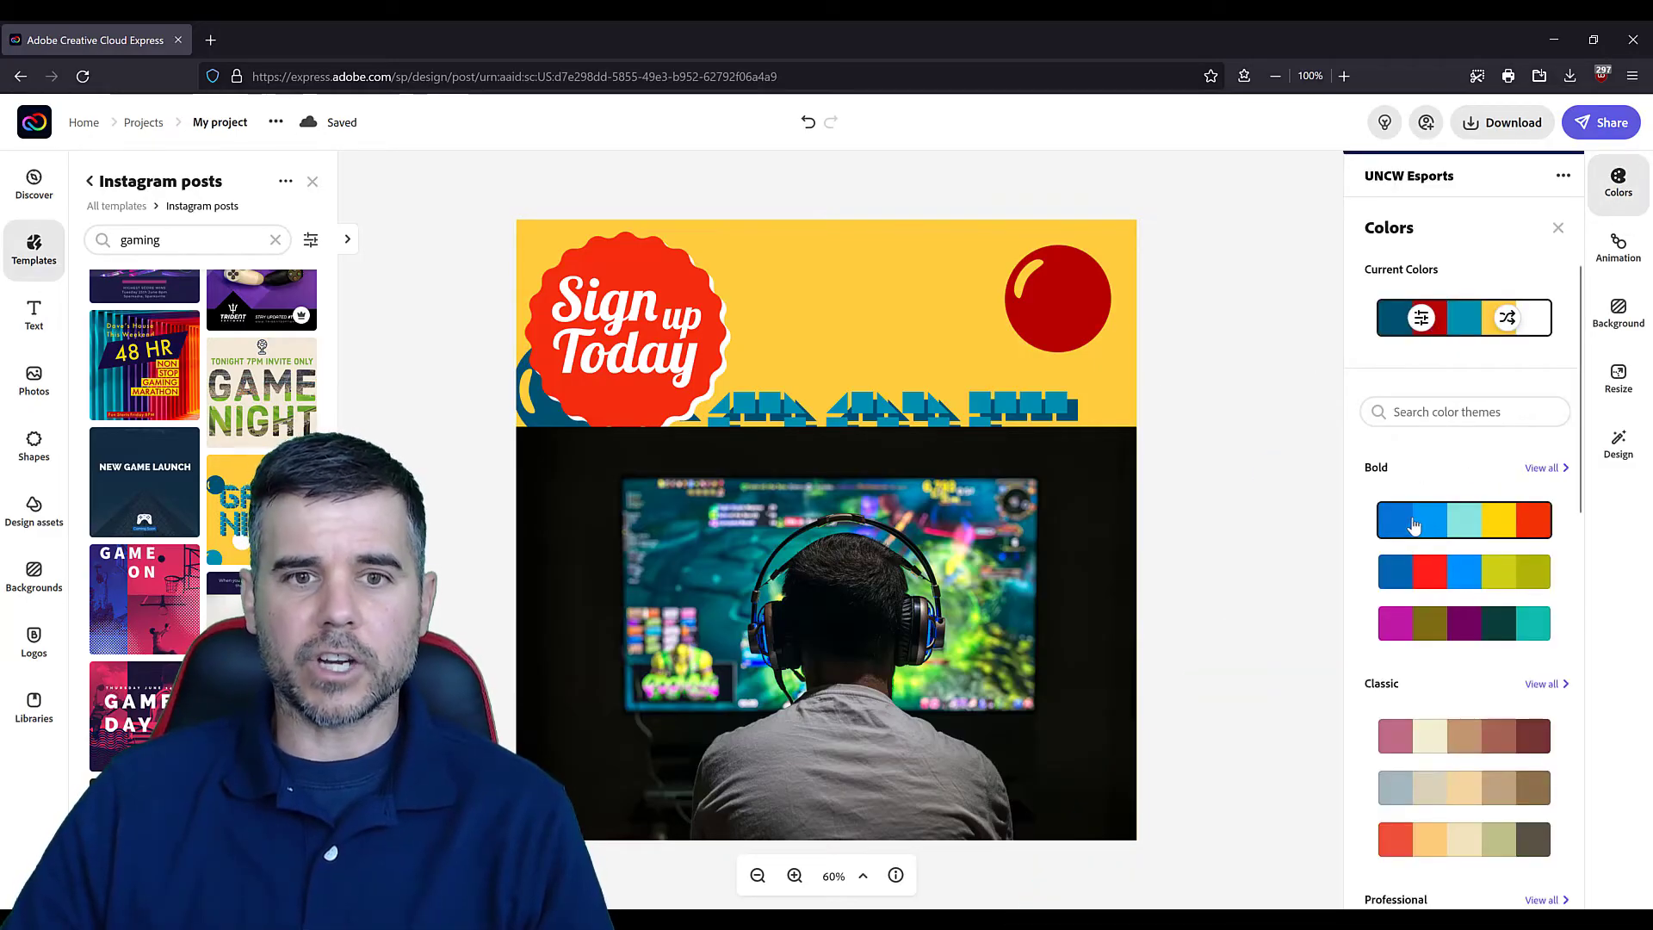
left_click(1619, 245)
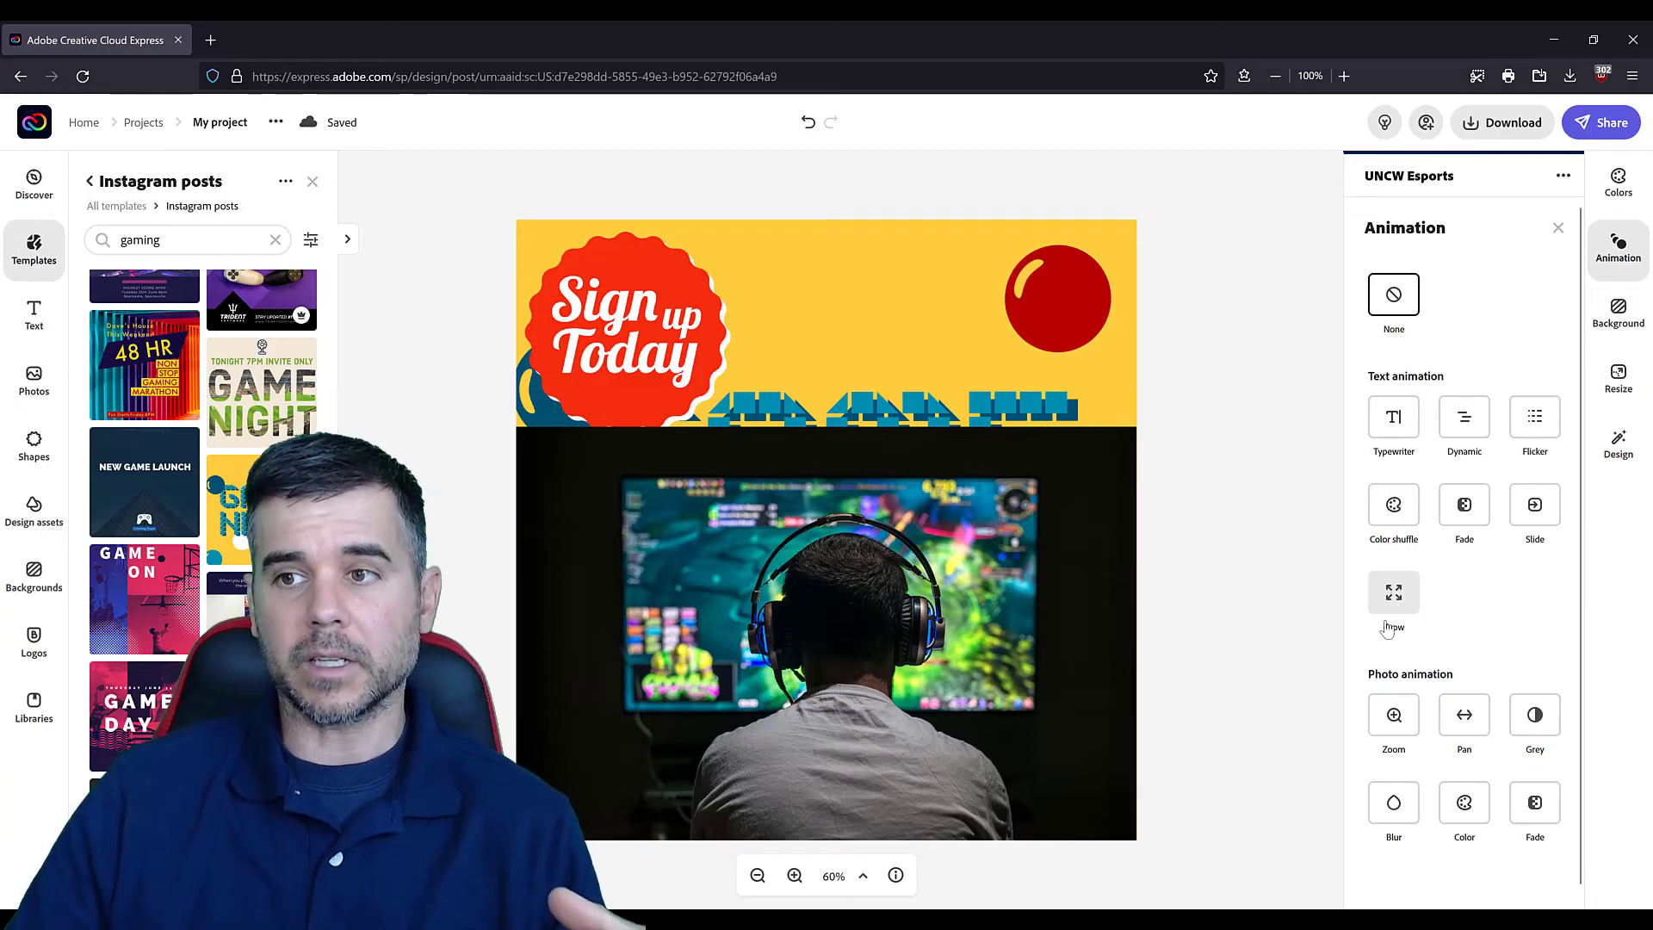
left_click(1600, 320)
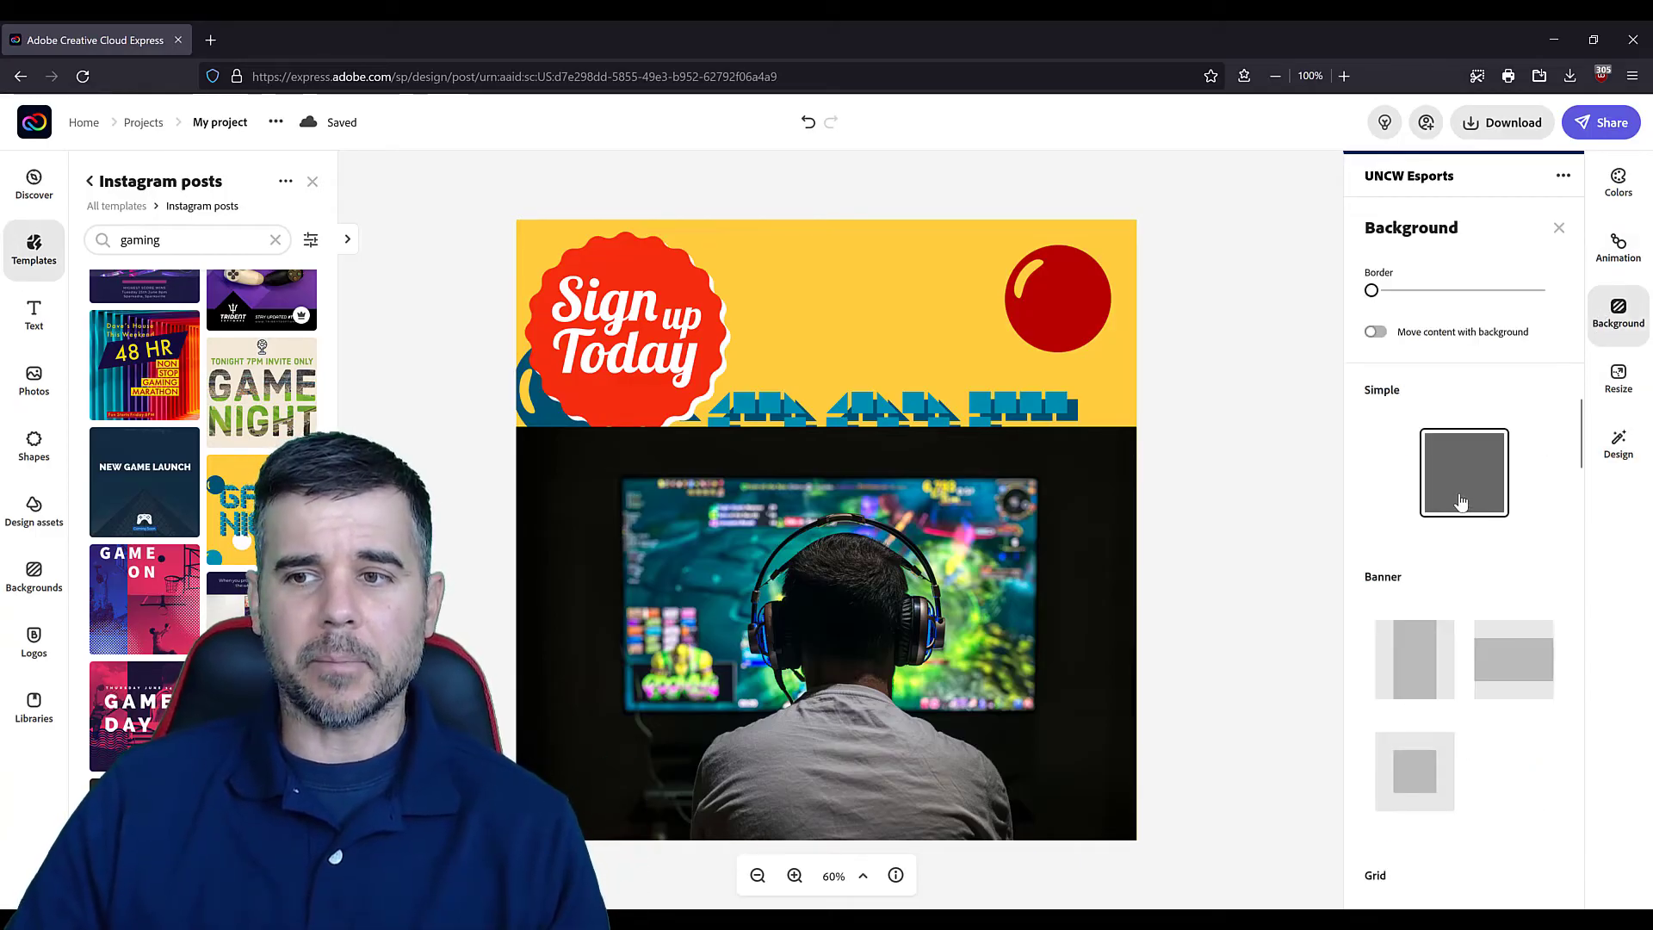
Compare resize presets: Instagram 1080 x 1080, landscape 1080 x 566, YouTube 1280 x 720
left_click(1616, 387)
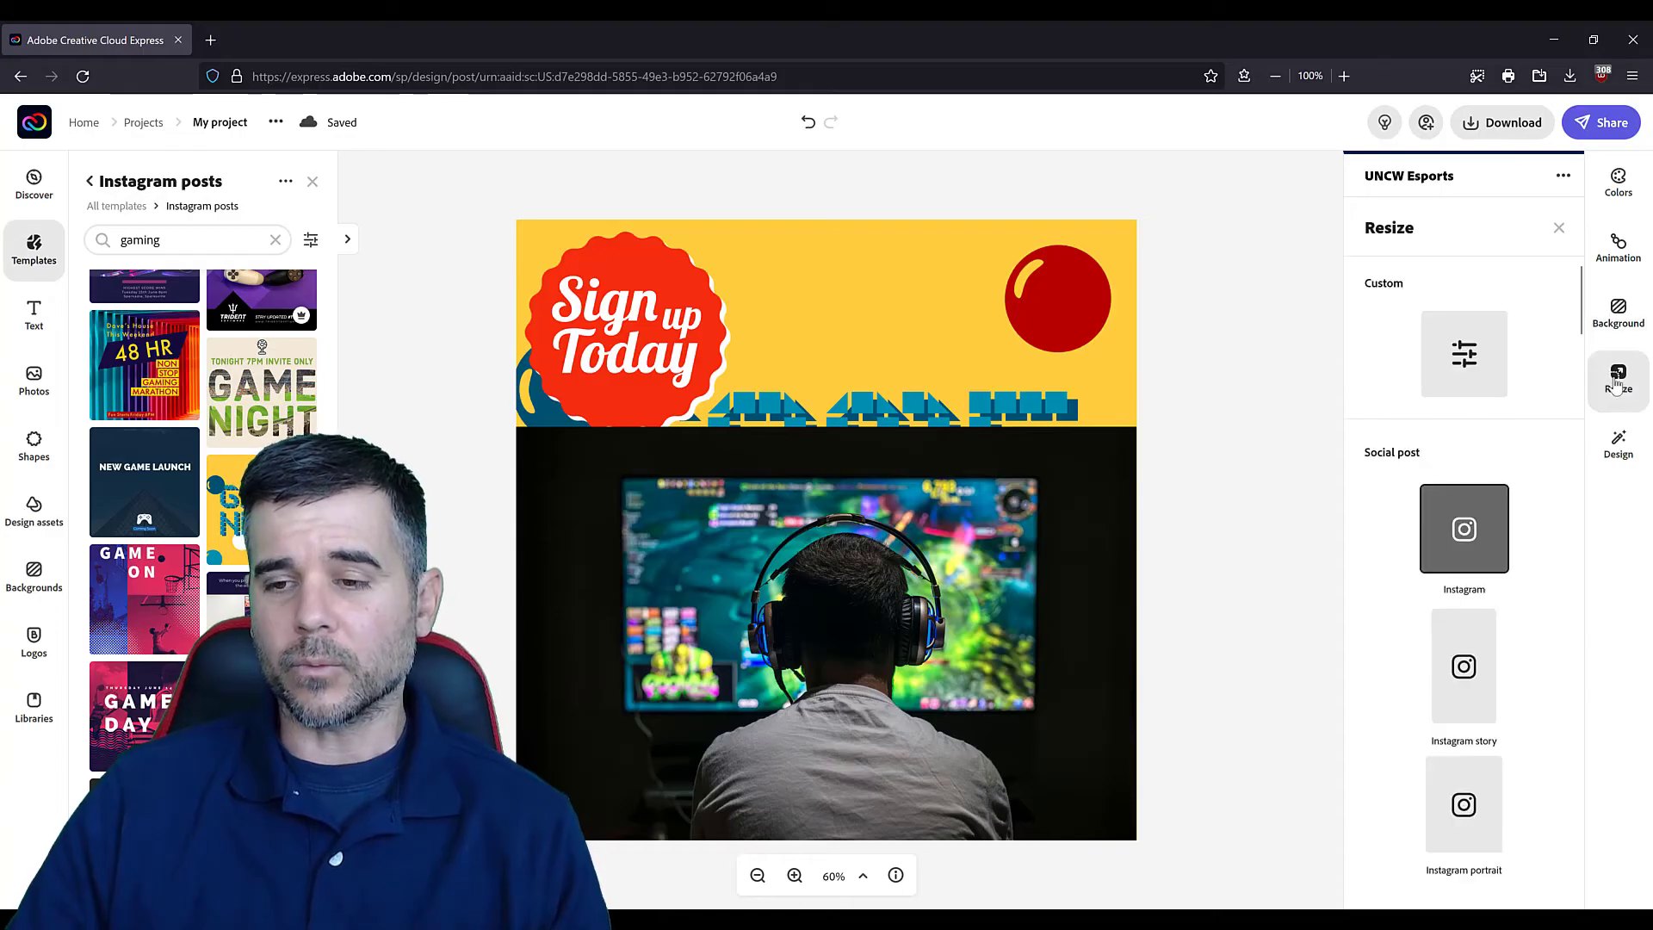
scroll(1468, 529, "down", 4)
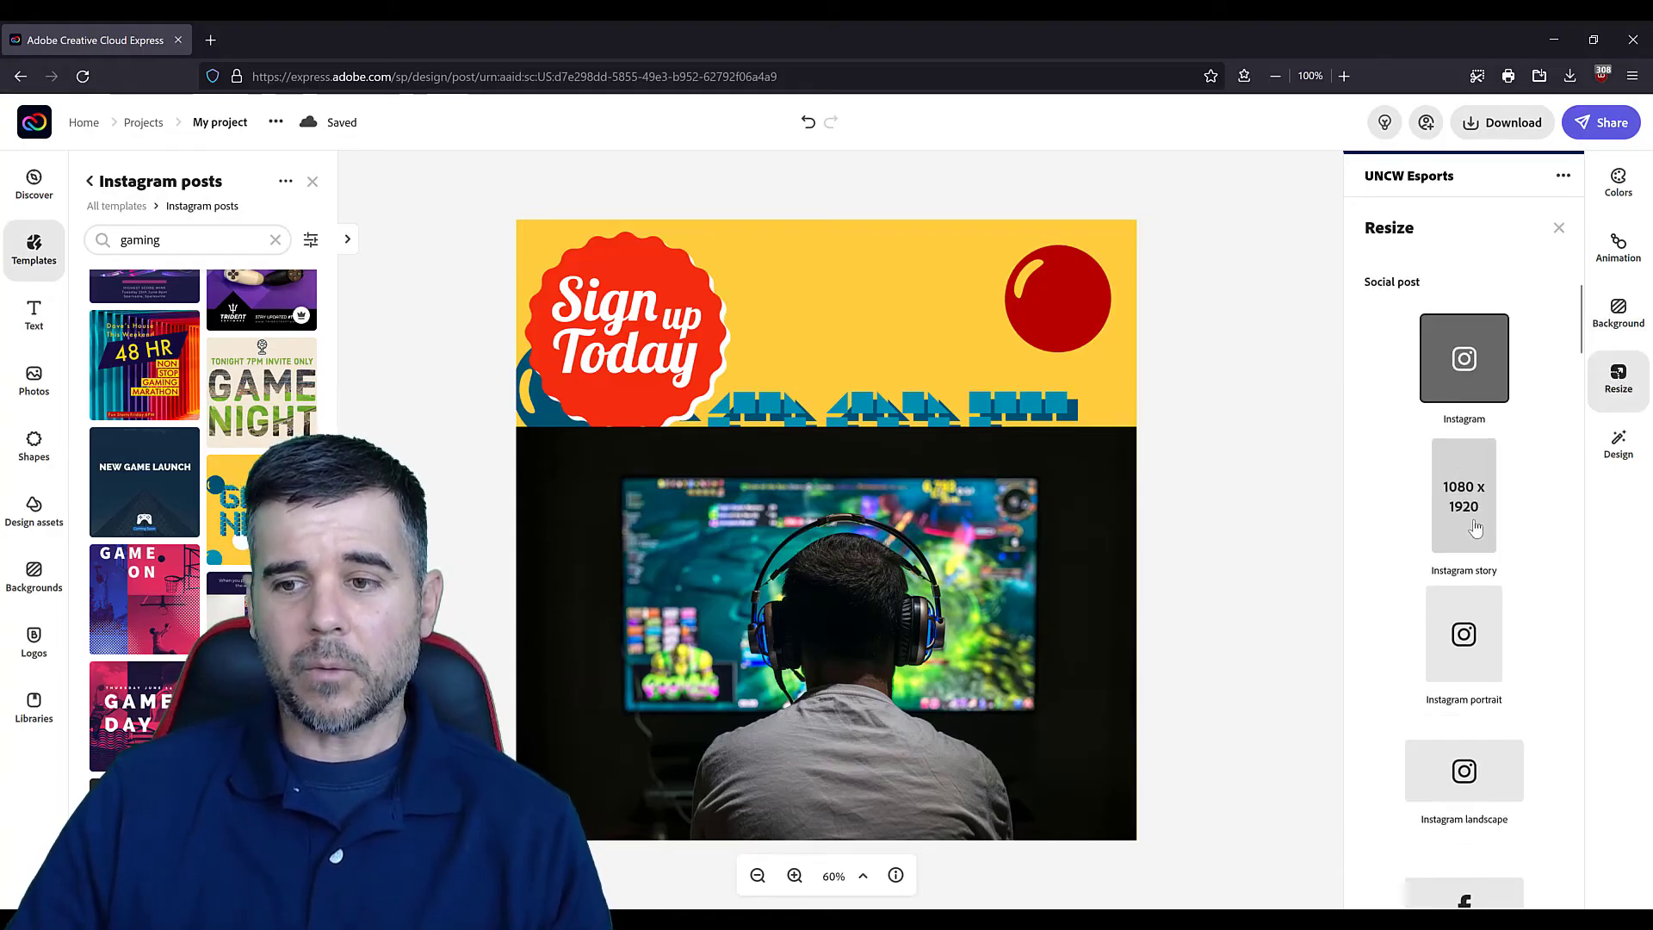
scroll(1464, 370, "up", 3)
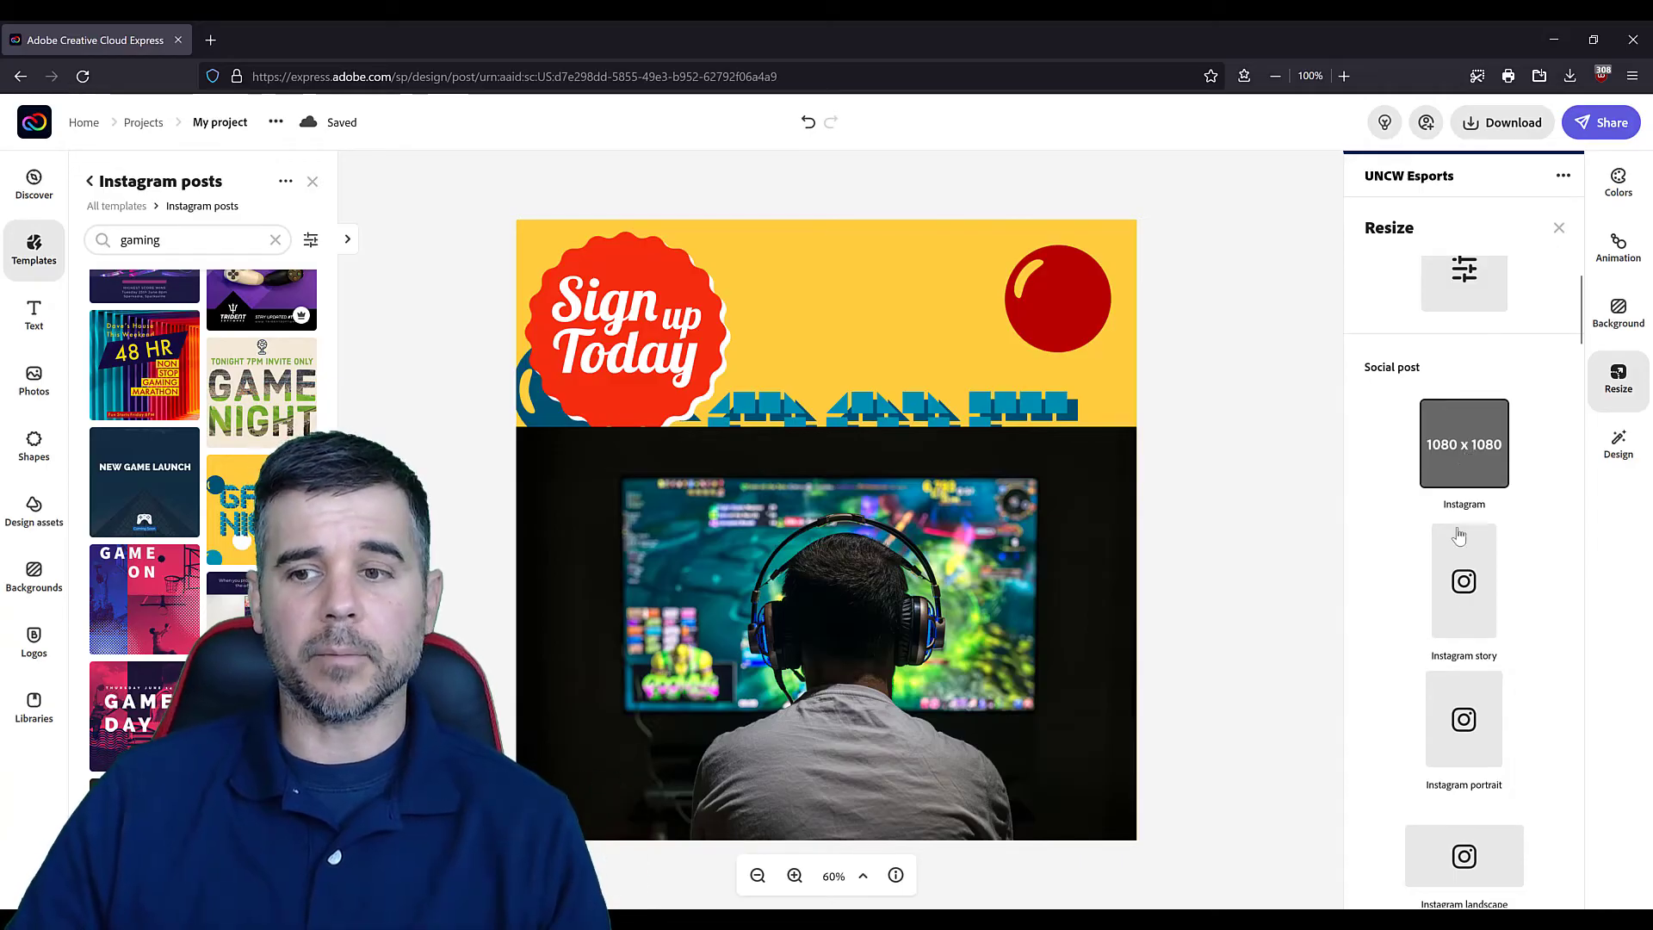
scroll(1454, 590, "down", 2)
scroll(1462, 546, "down", 3)
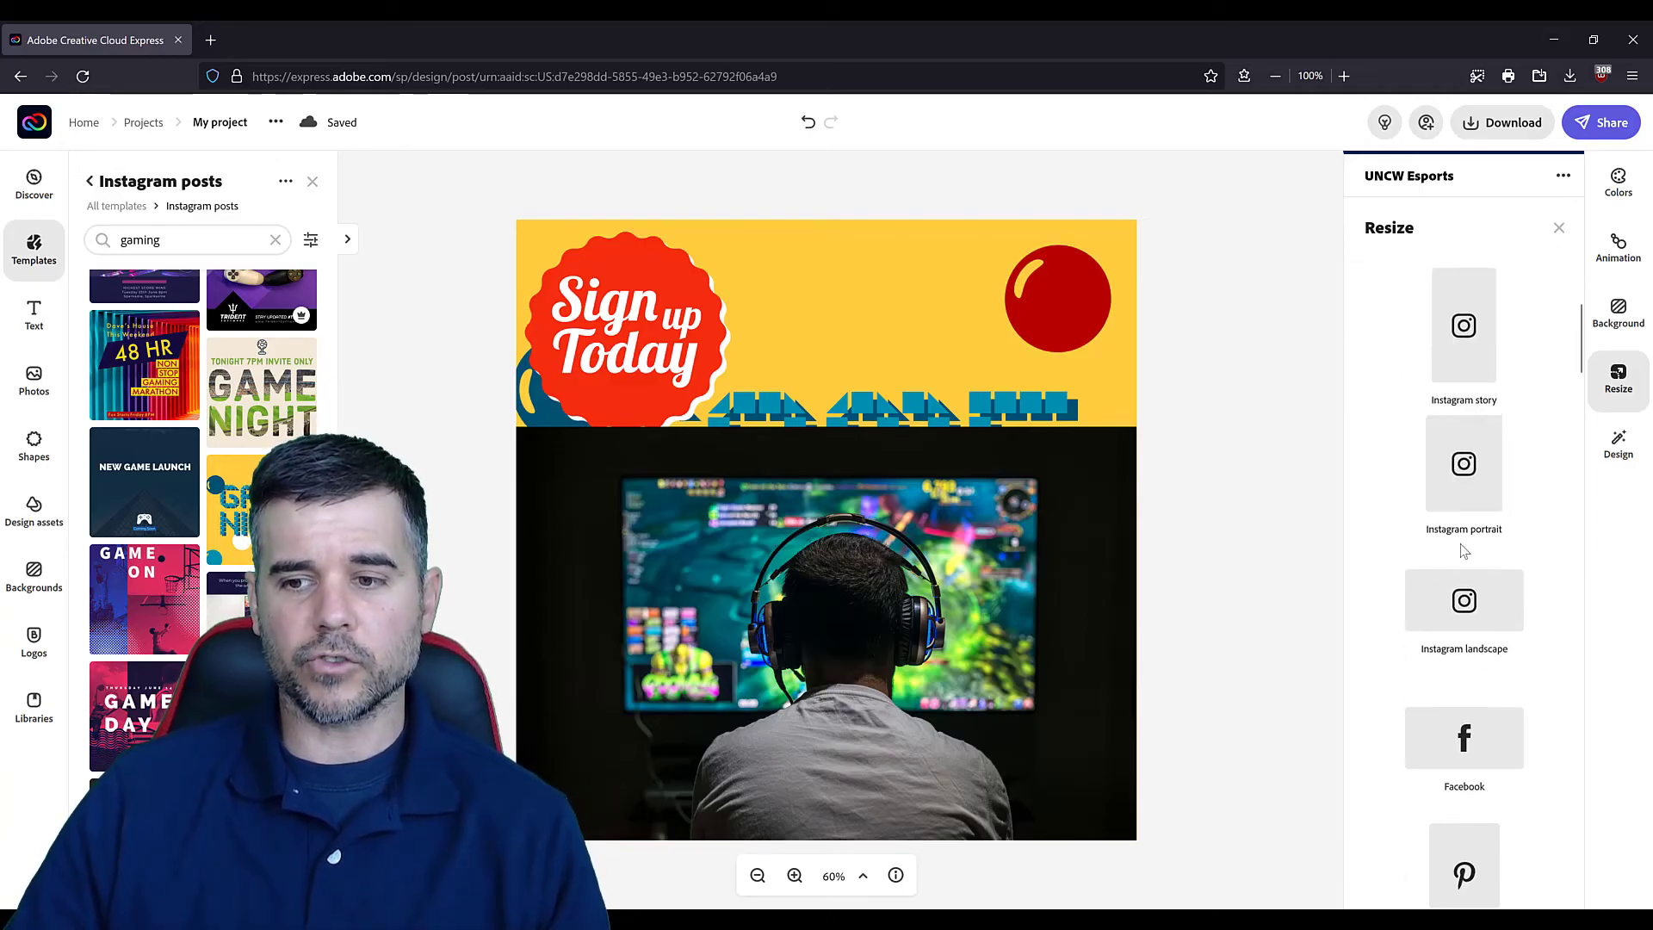
scroll(1450, 575, "down", 1)
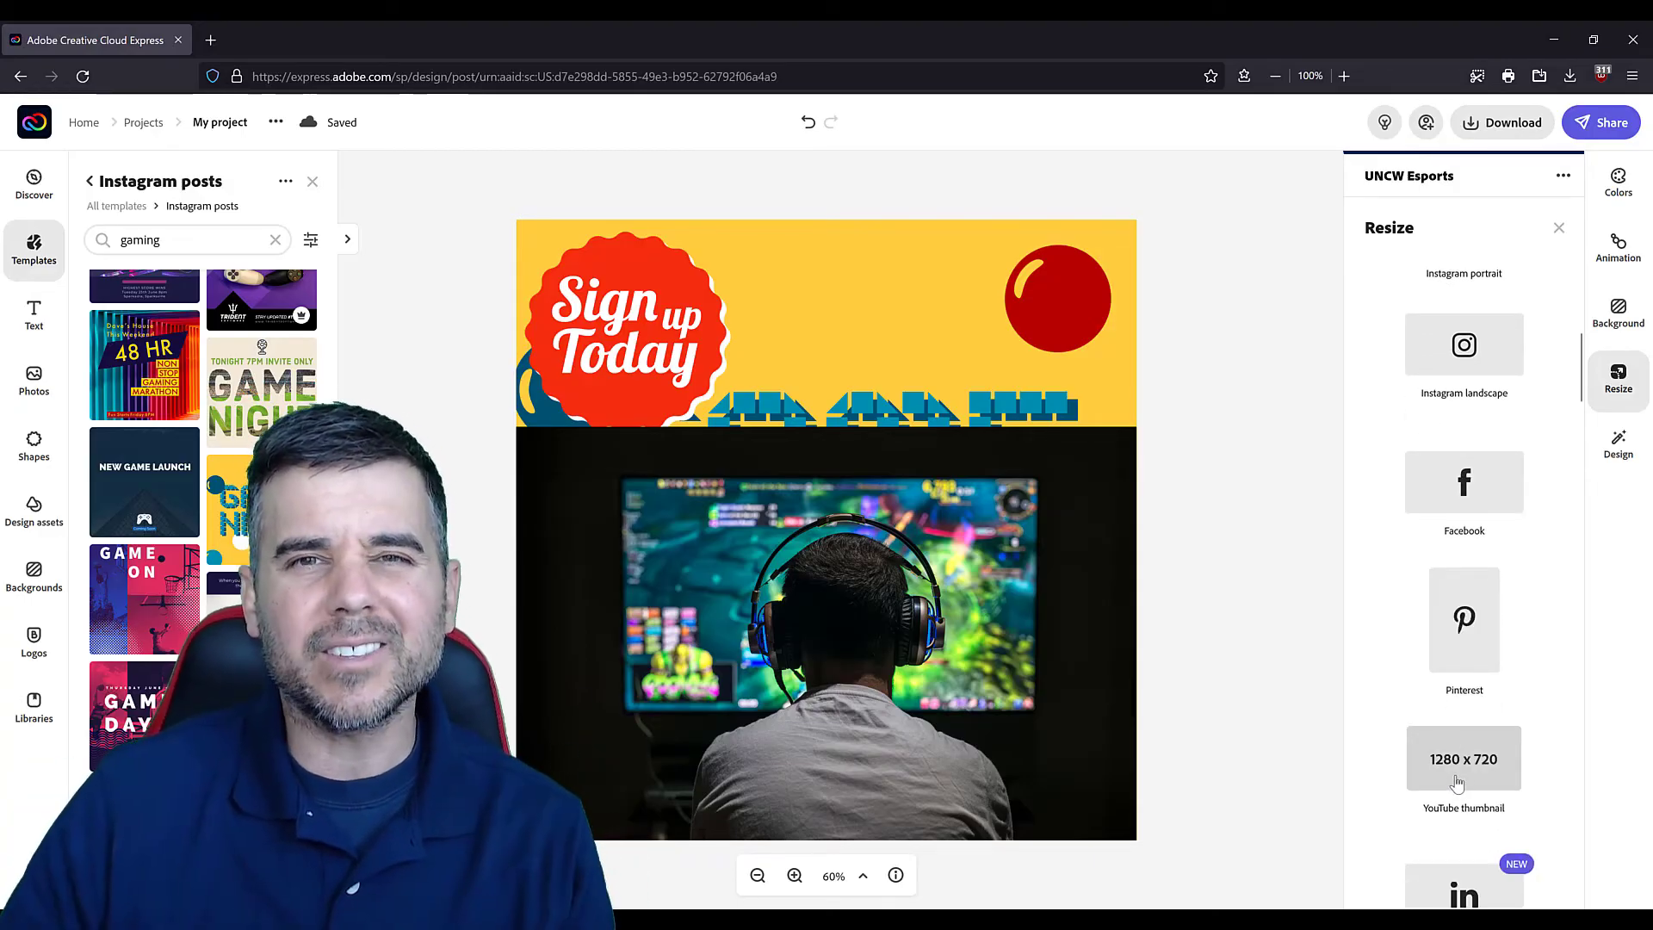
scroll(1458, 783, "up", 7)
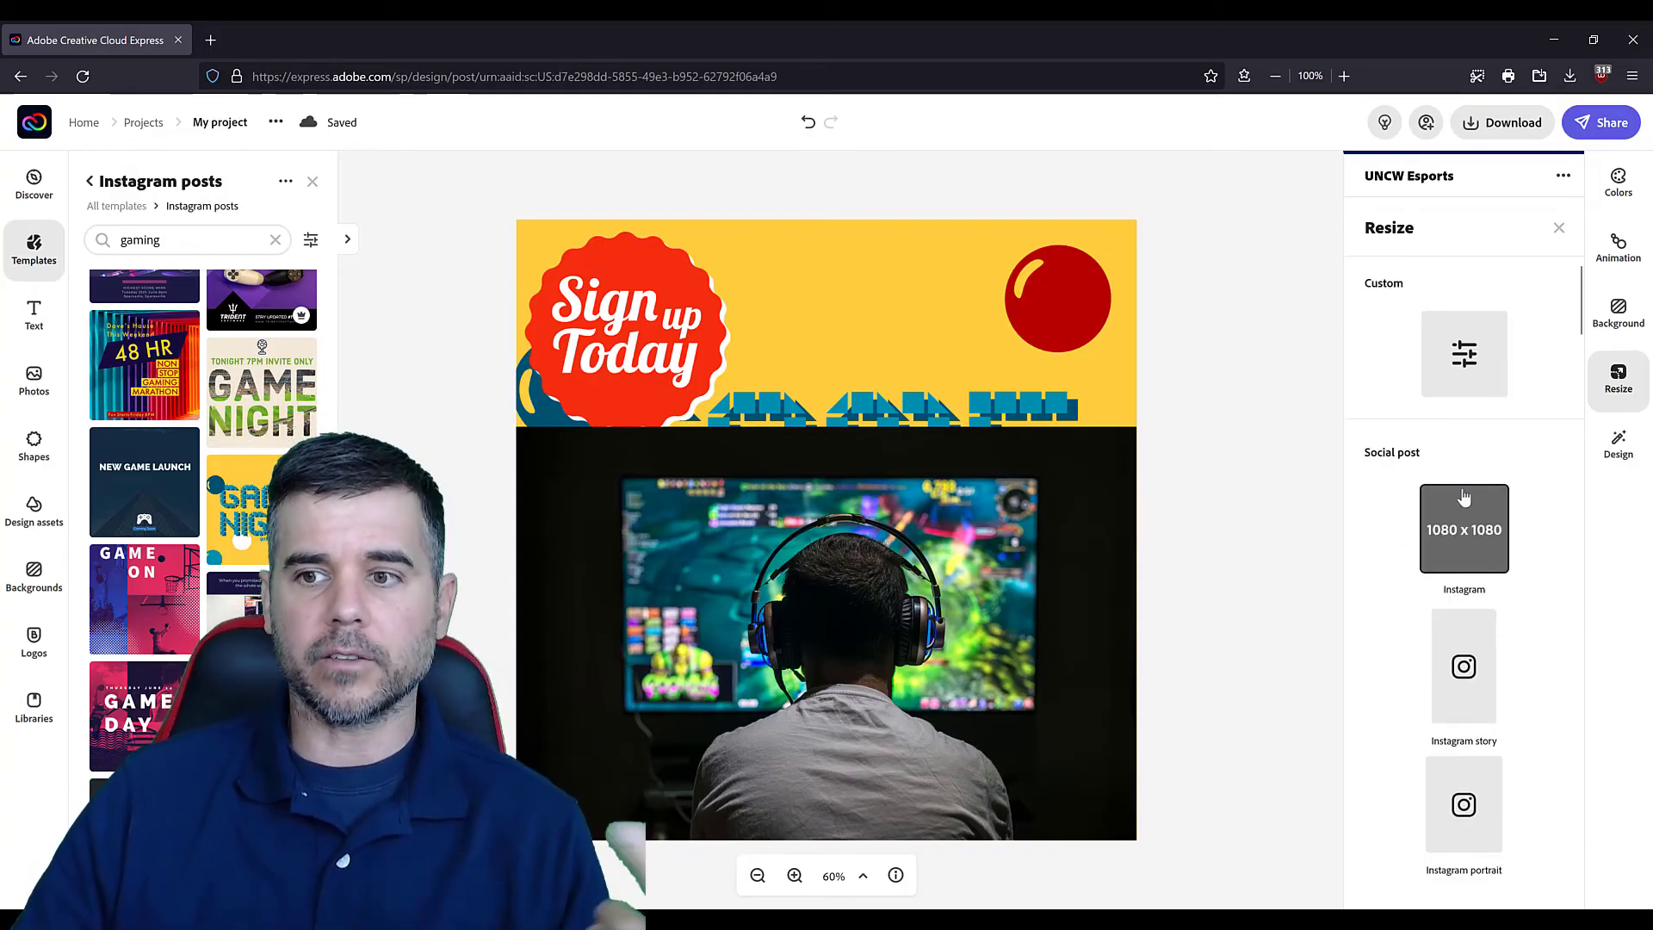
Open the Design panel and scroll through the available variations
left_click(1633, 444)
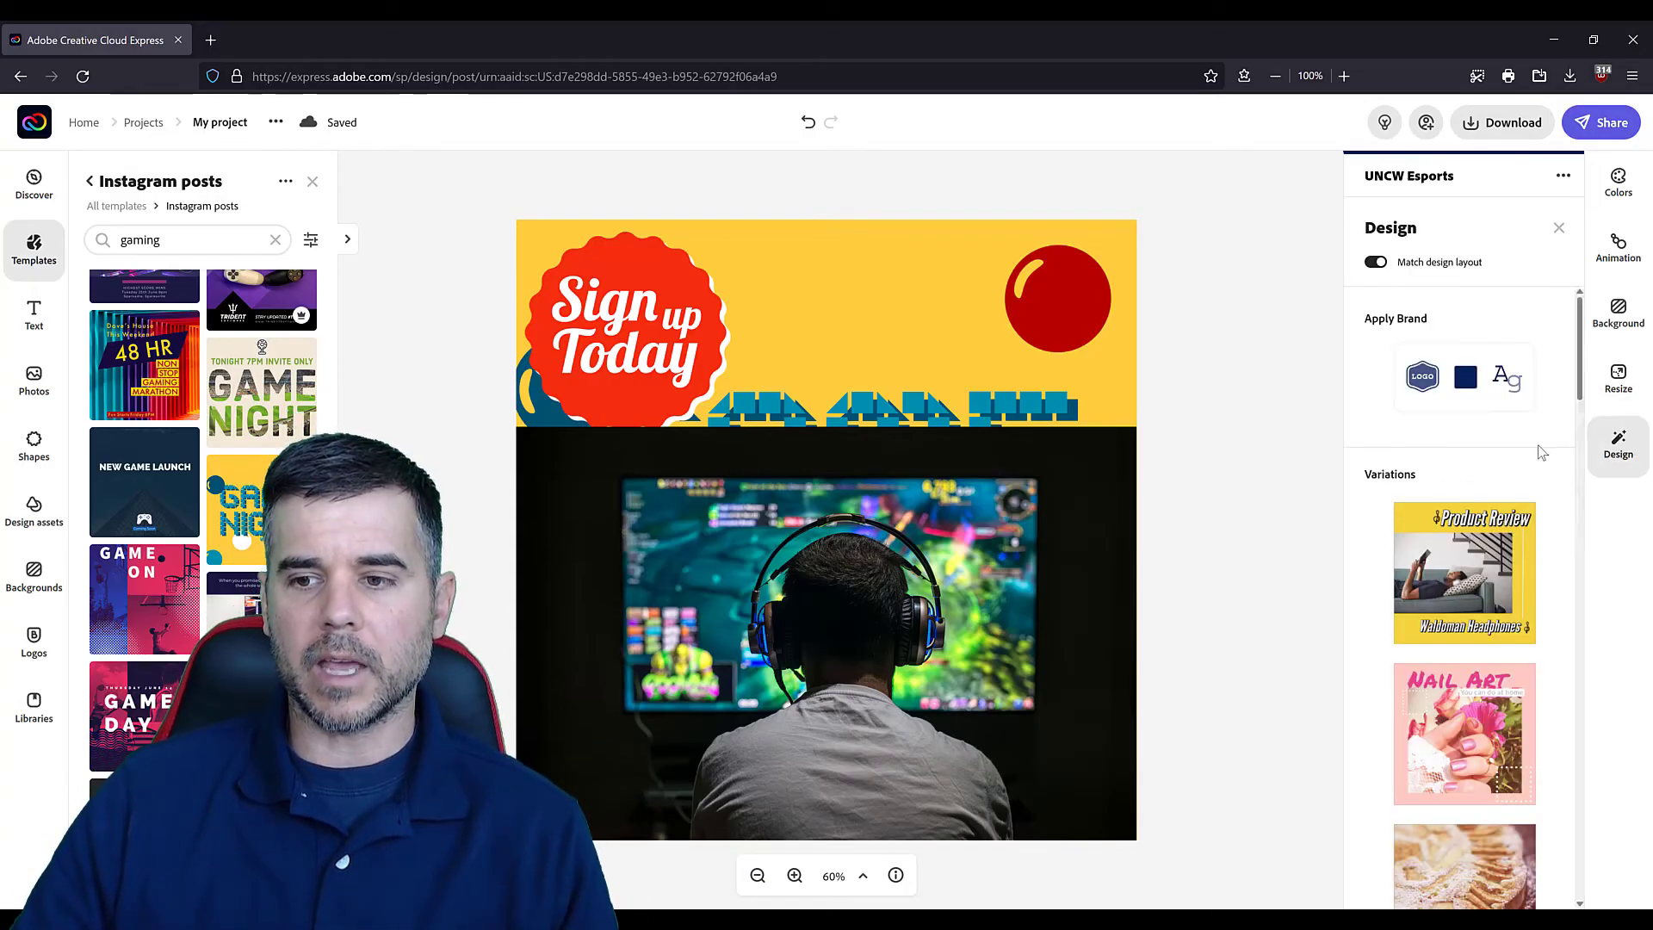
scroll(1403, 486, "down", 1)
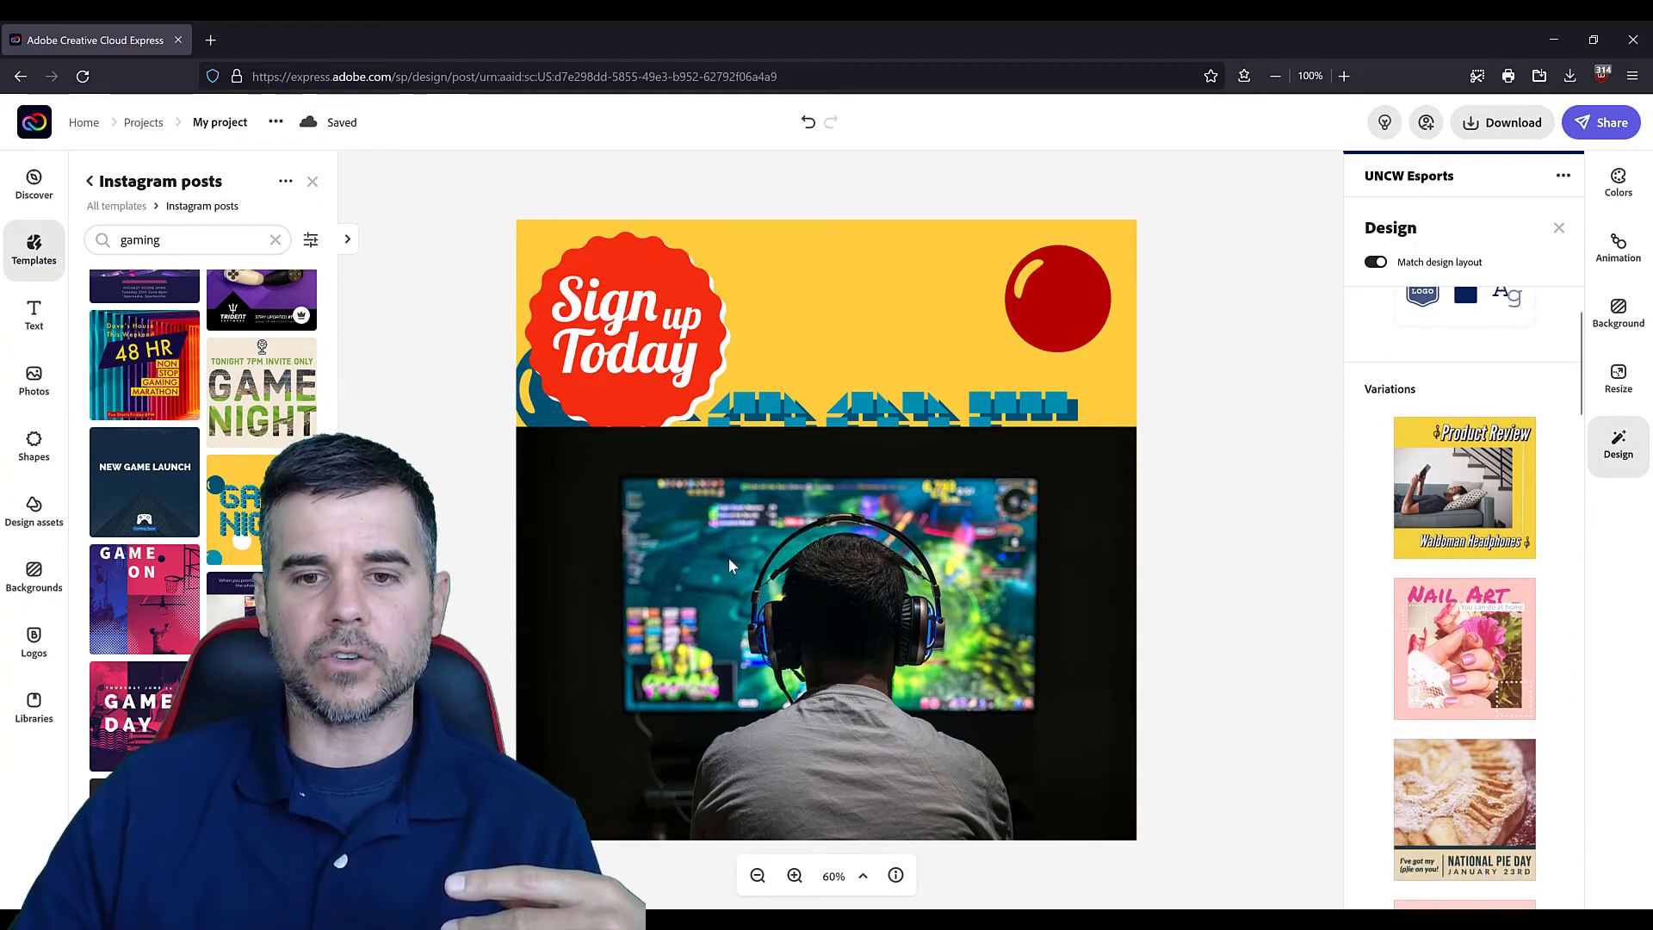
scroll(1450, 491, "down", 10)
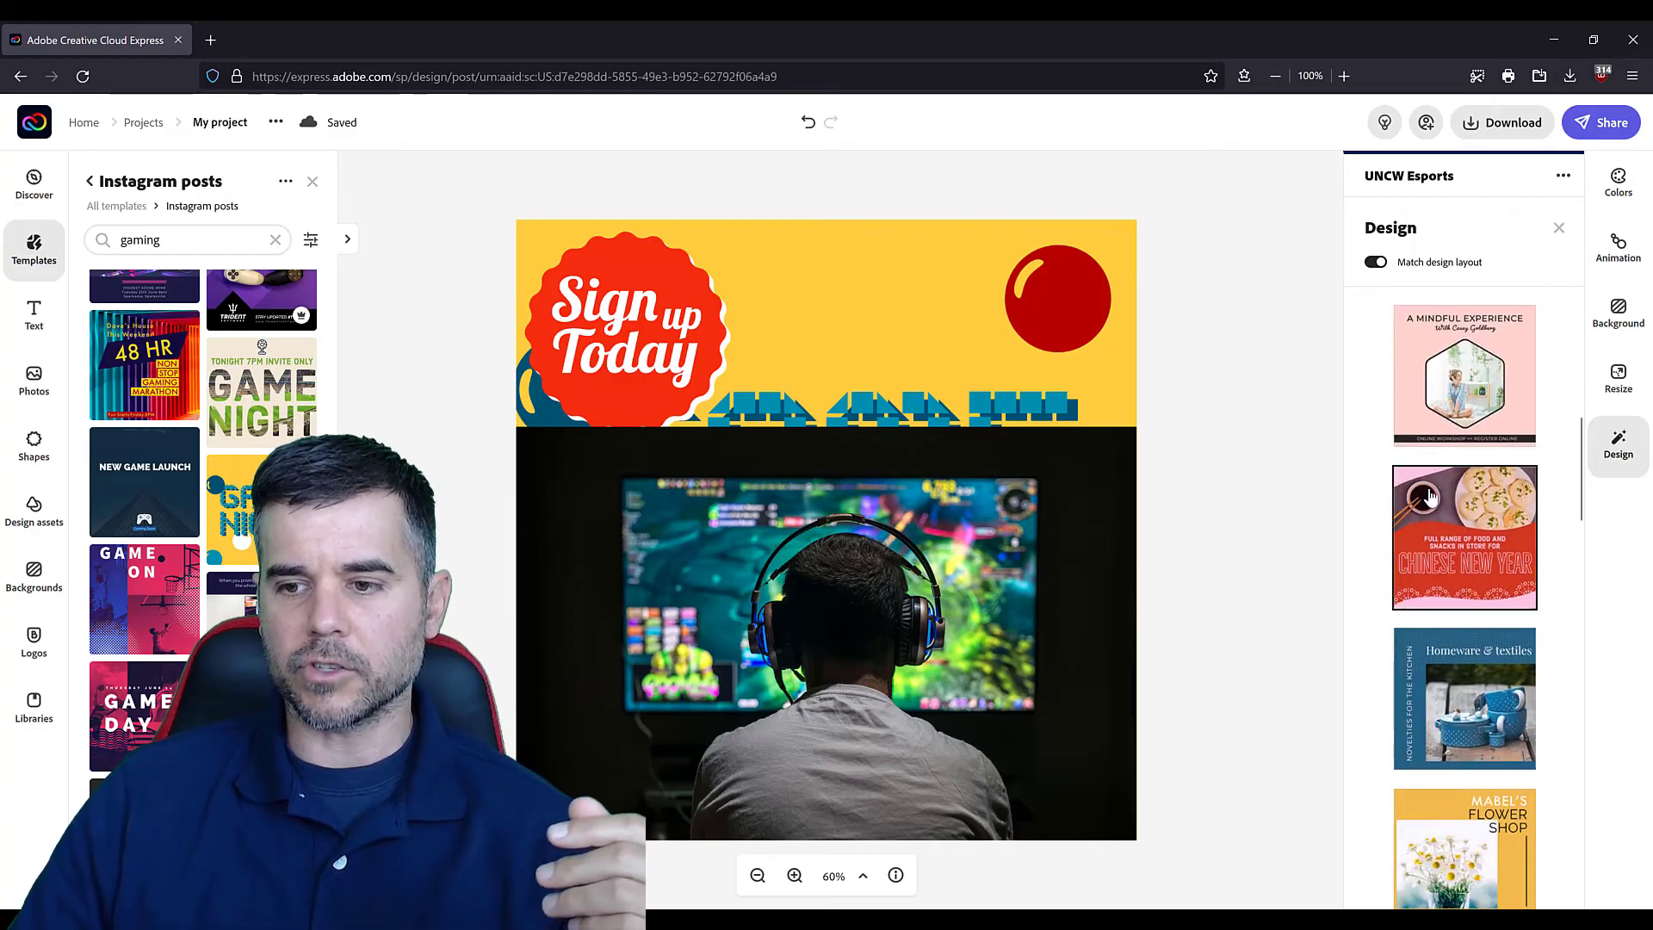
scroll(1451, 497, "down", 8)
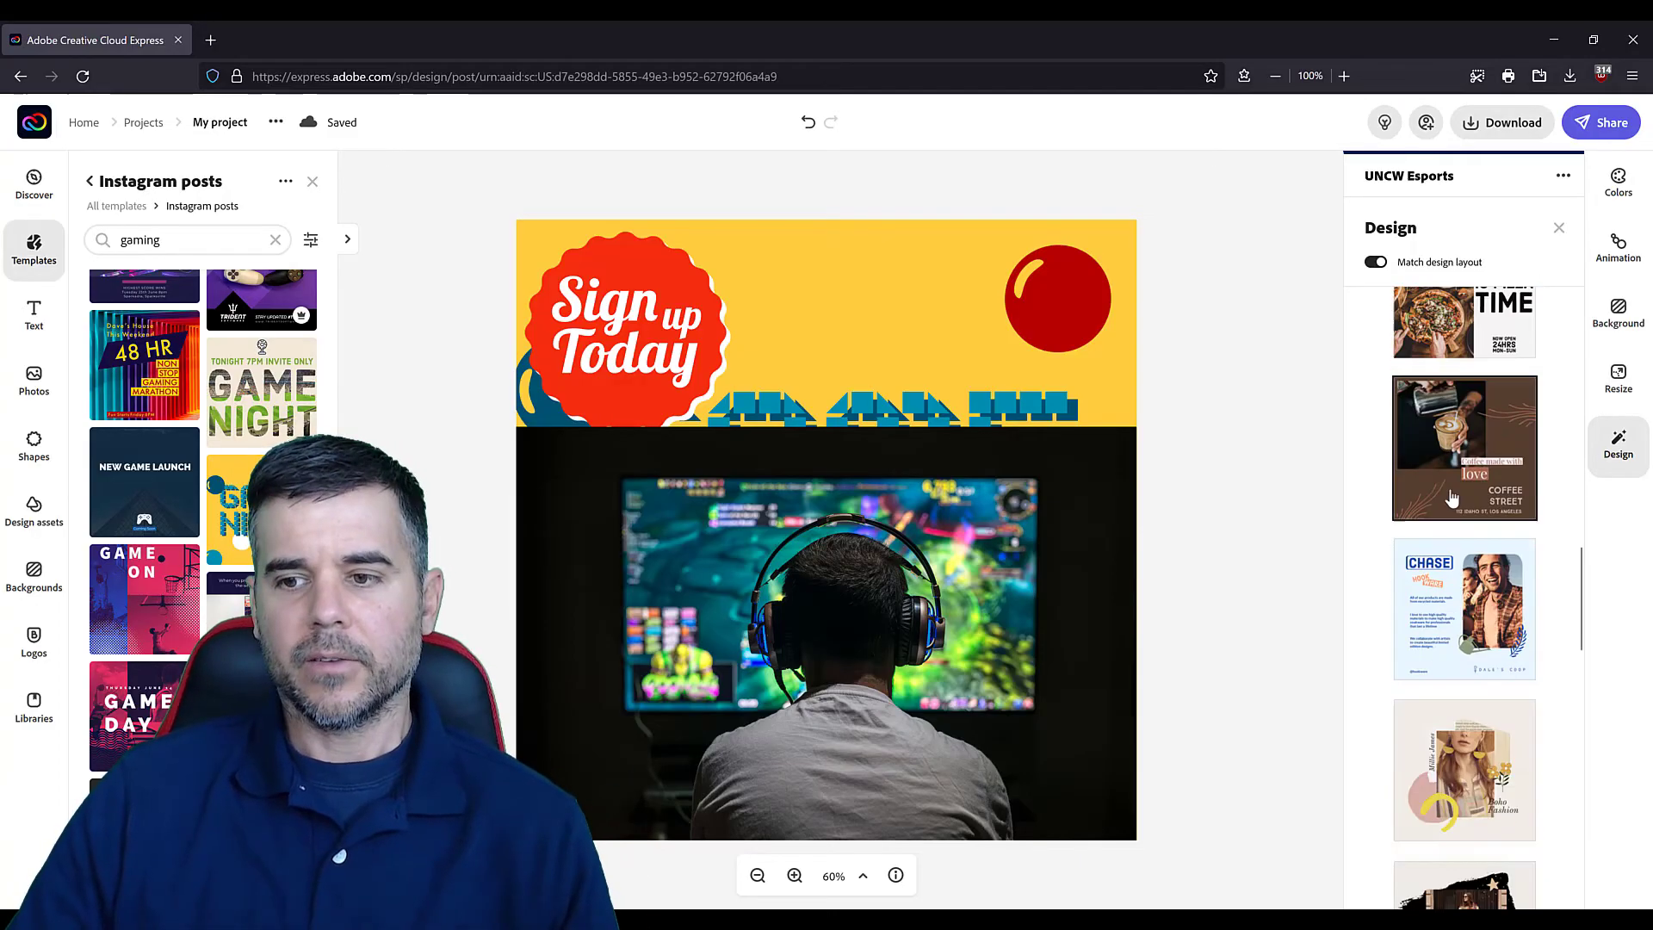
scroll(1453, 499, "down", 3)
scroll(1454, 505, "down", 10)
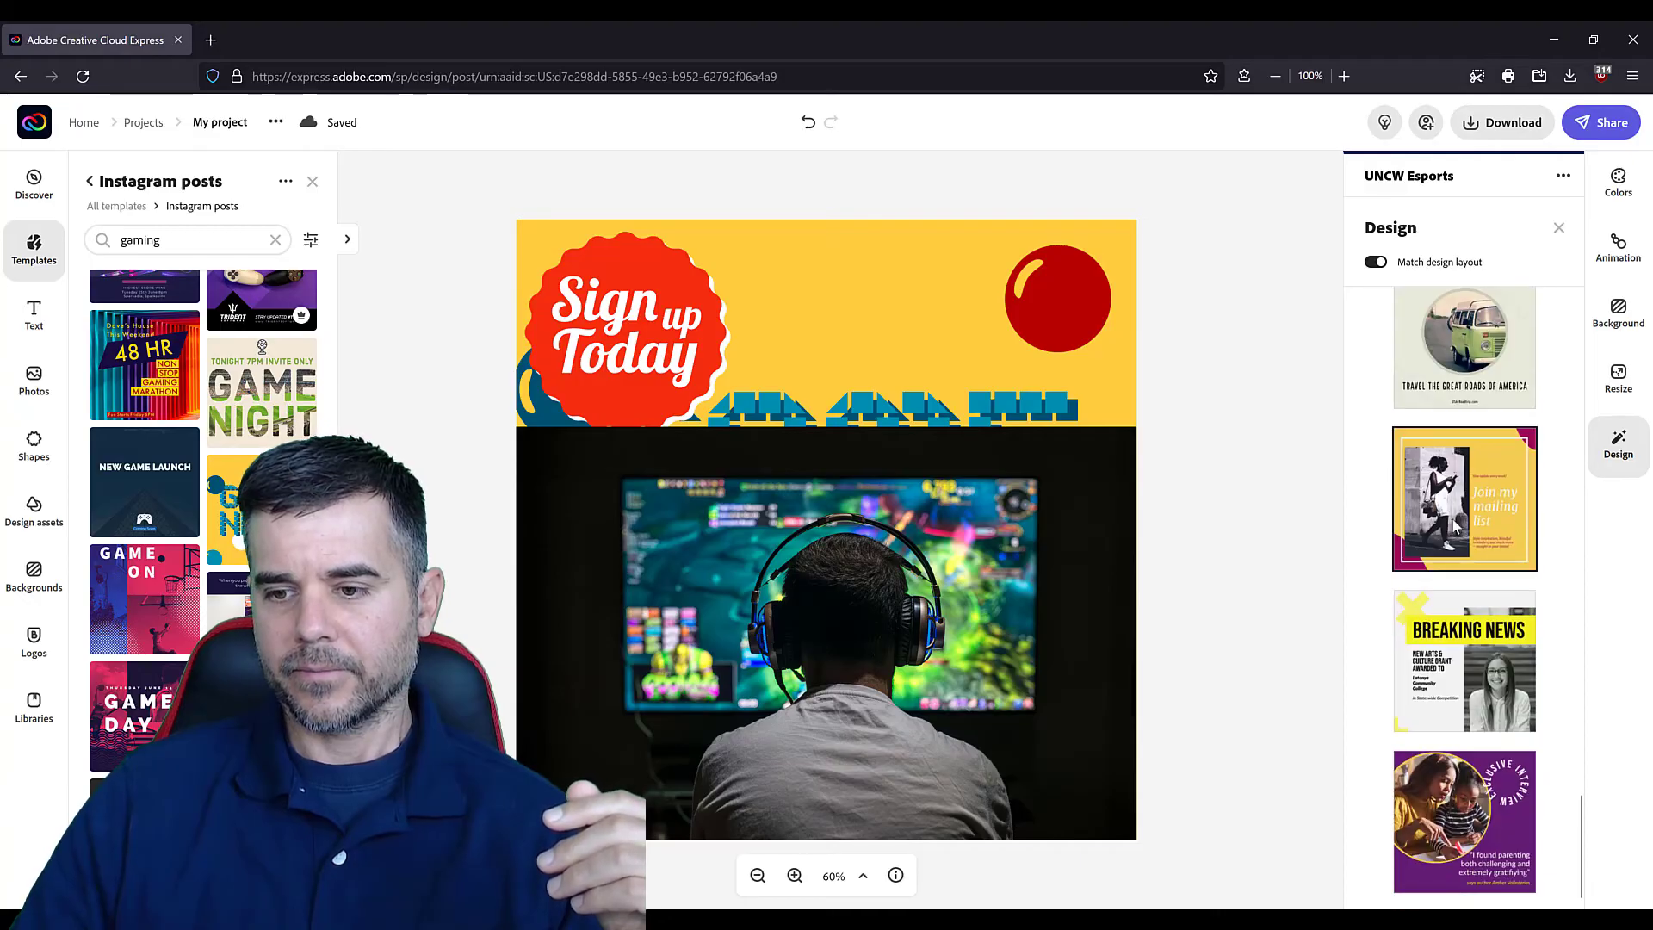
scroll(1455, 508, "up", 20)
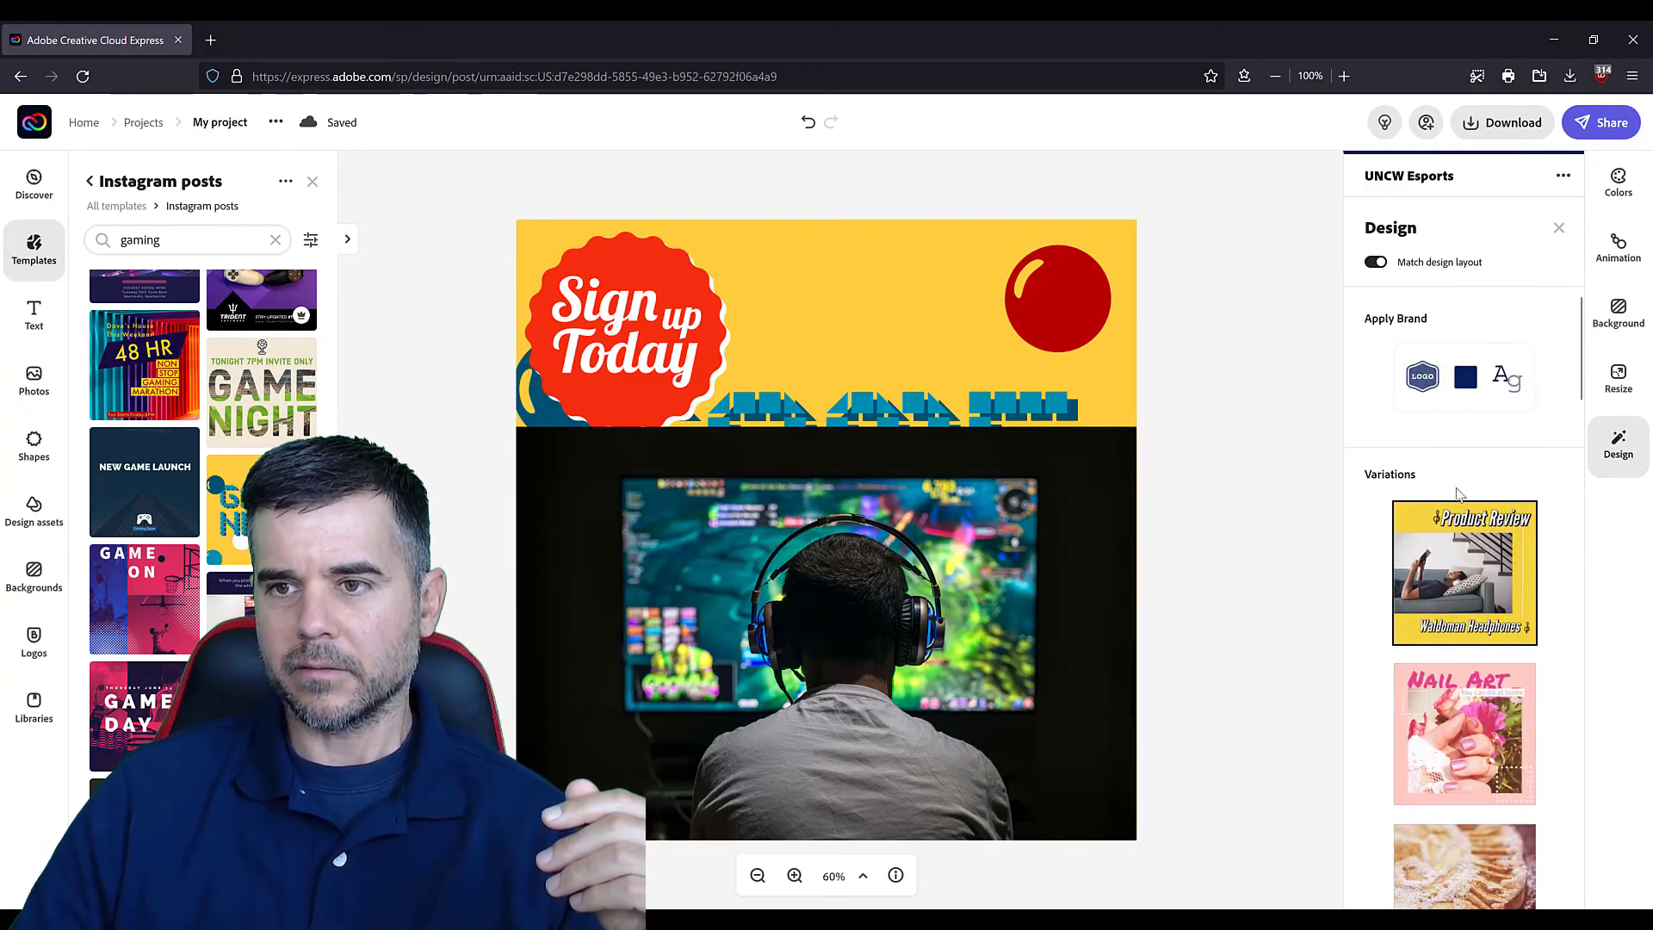
Try the Product Review, Nail Art and National Pie Day variations, ending on National Pie Day
left_click(1439, 582)
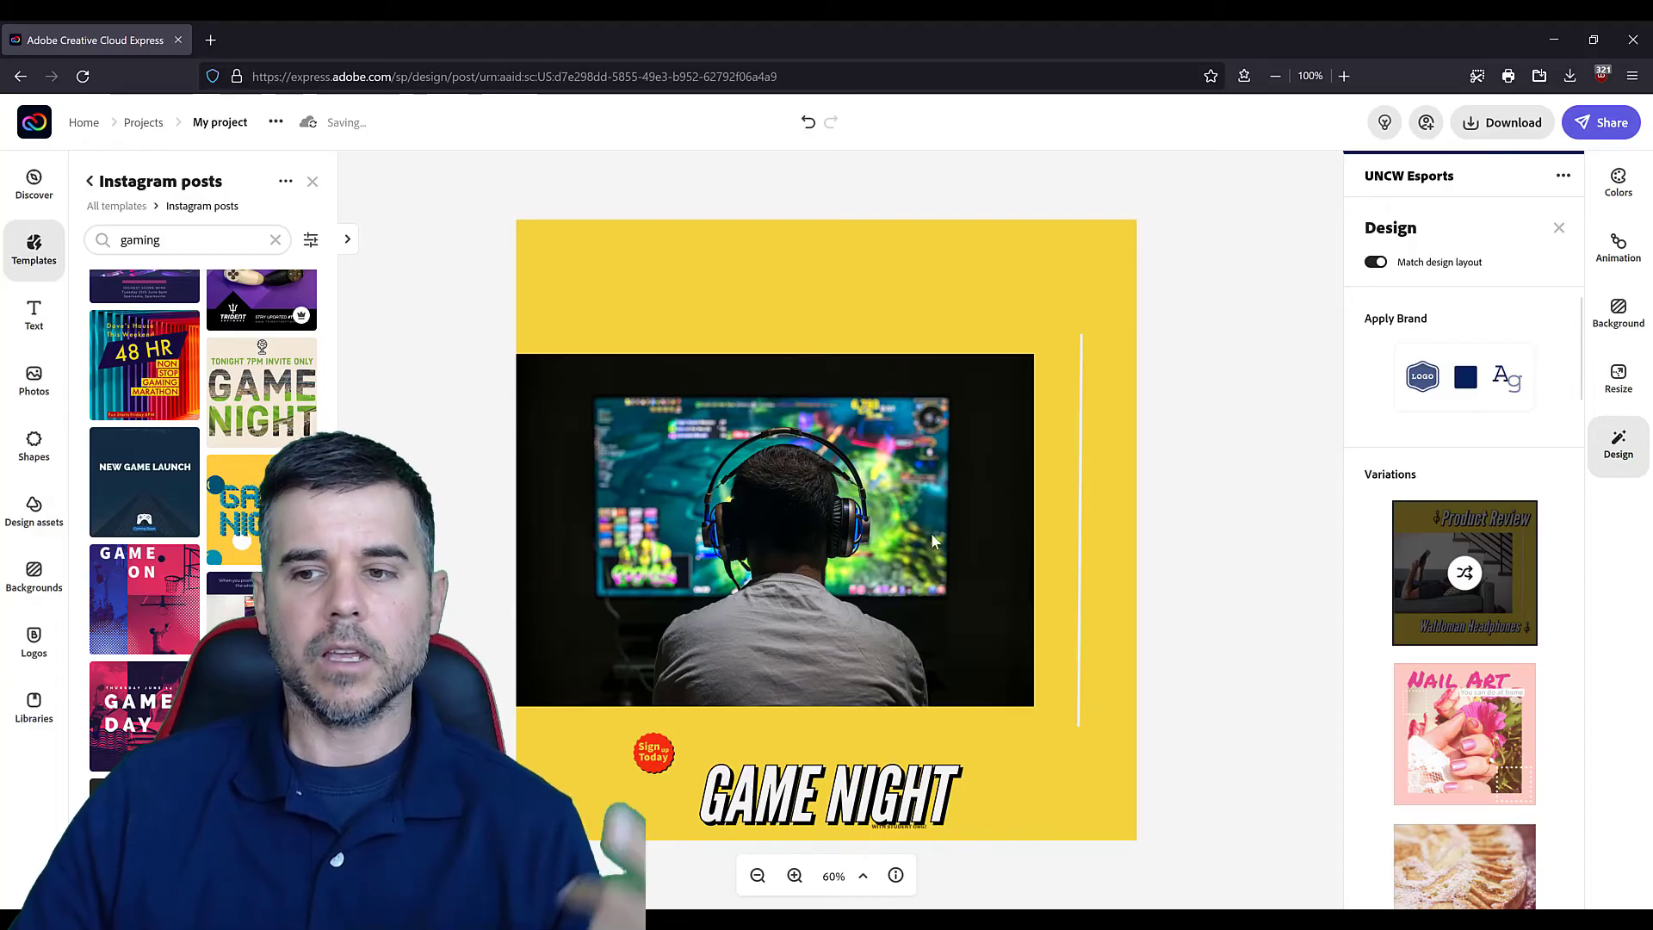
scroll(1434, 588, "down", 2)
left_click(1457, 603)
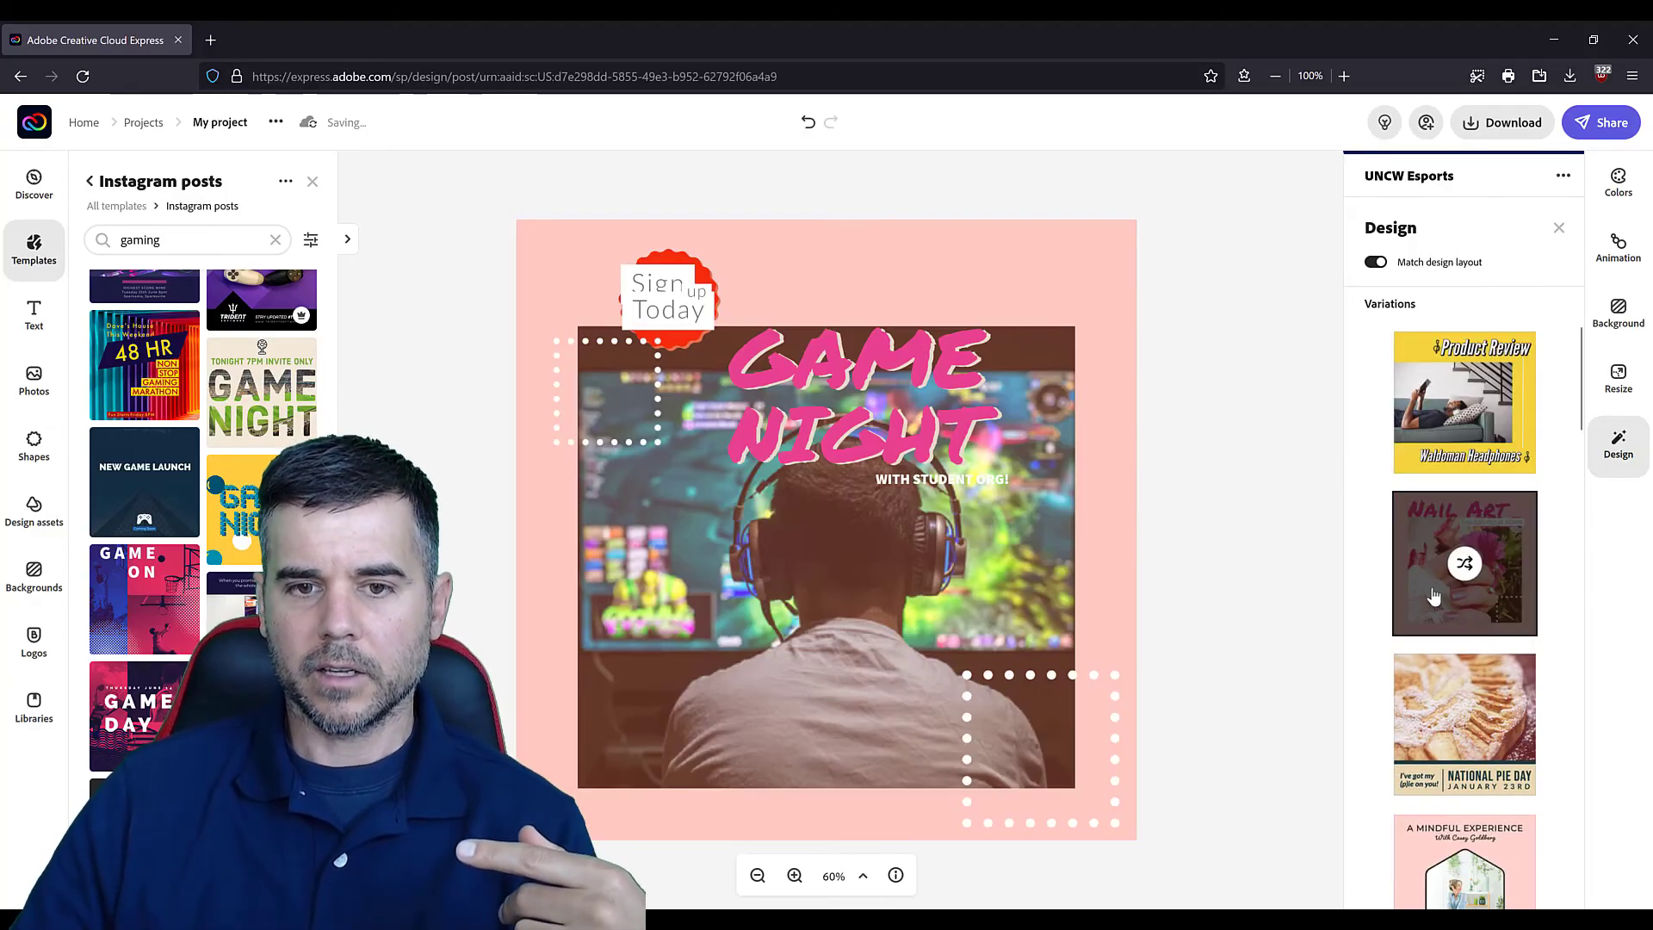
scroll(1432, 589, "down", 2)
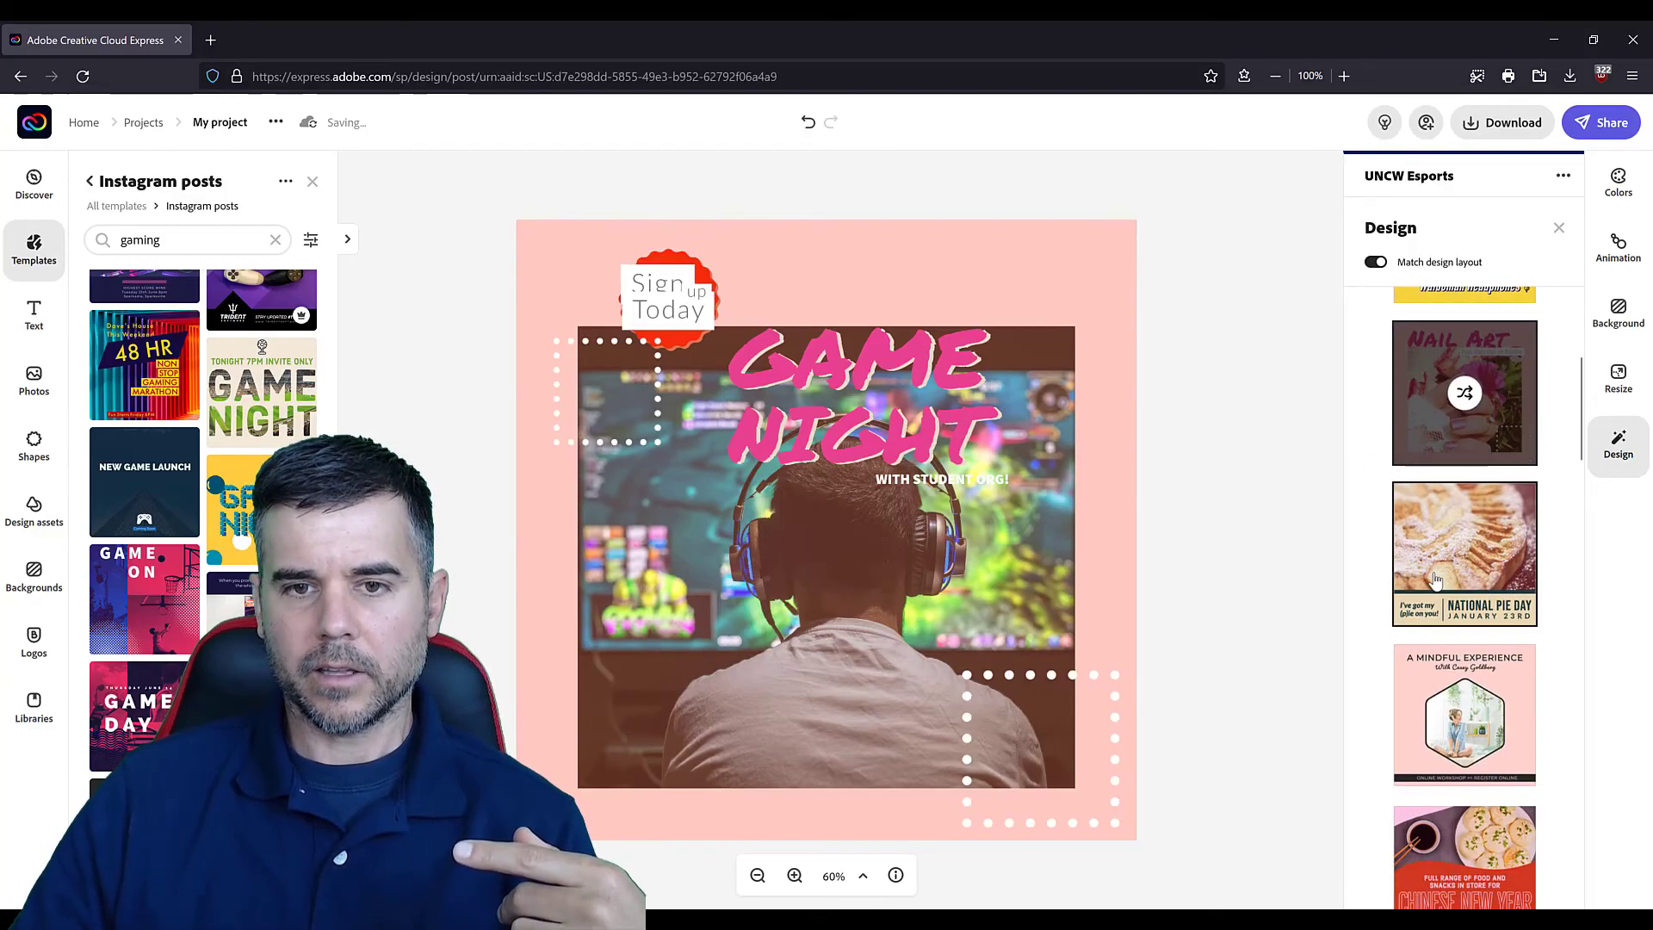
left_click(1436, 581)
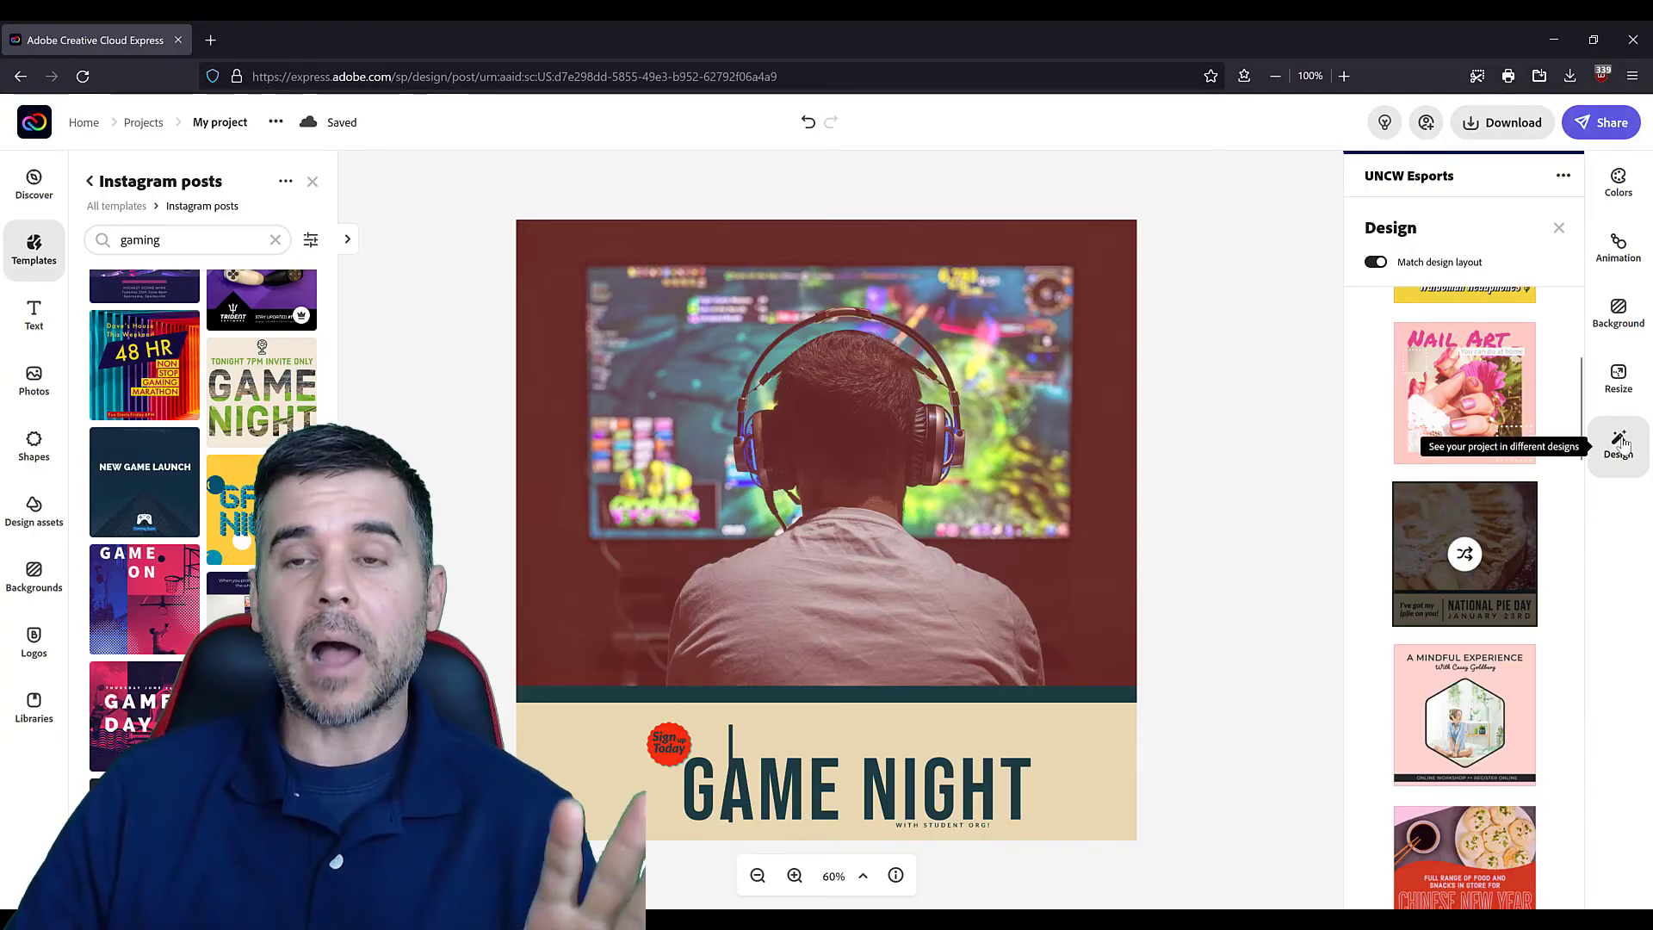
Close the design variations, review the PNG, JPG and PDF download formats, then show the Share options
left_click(1558, 228)
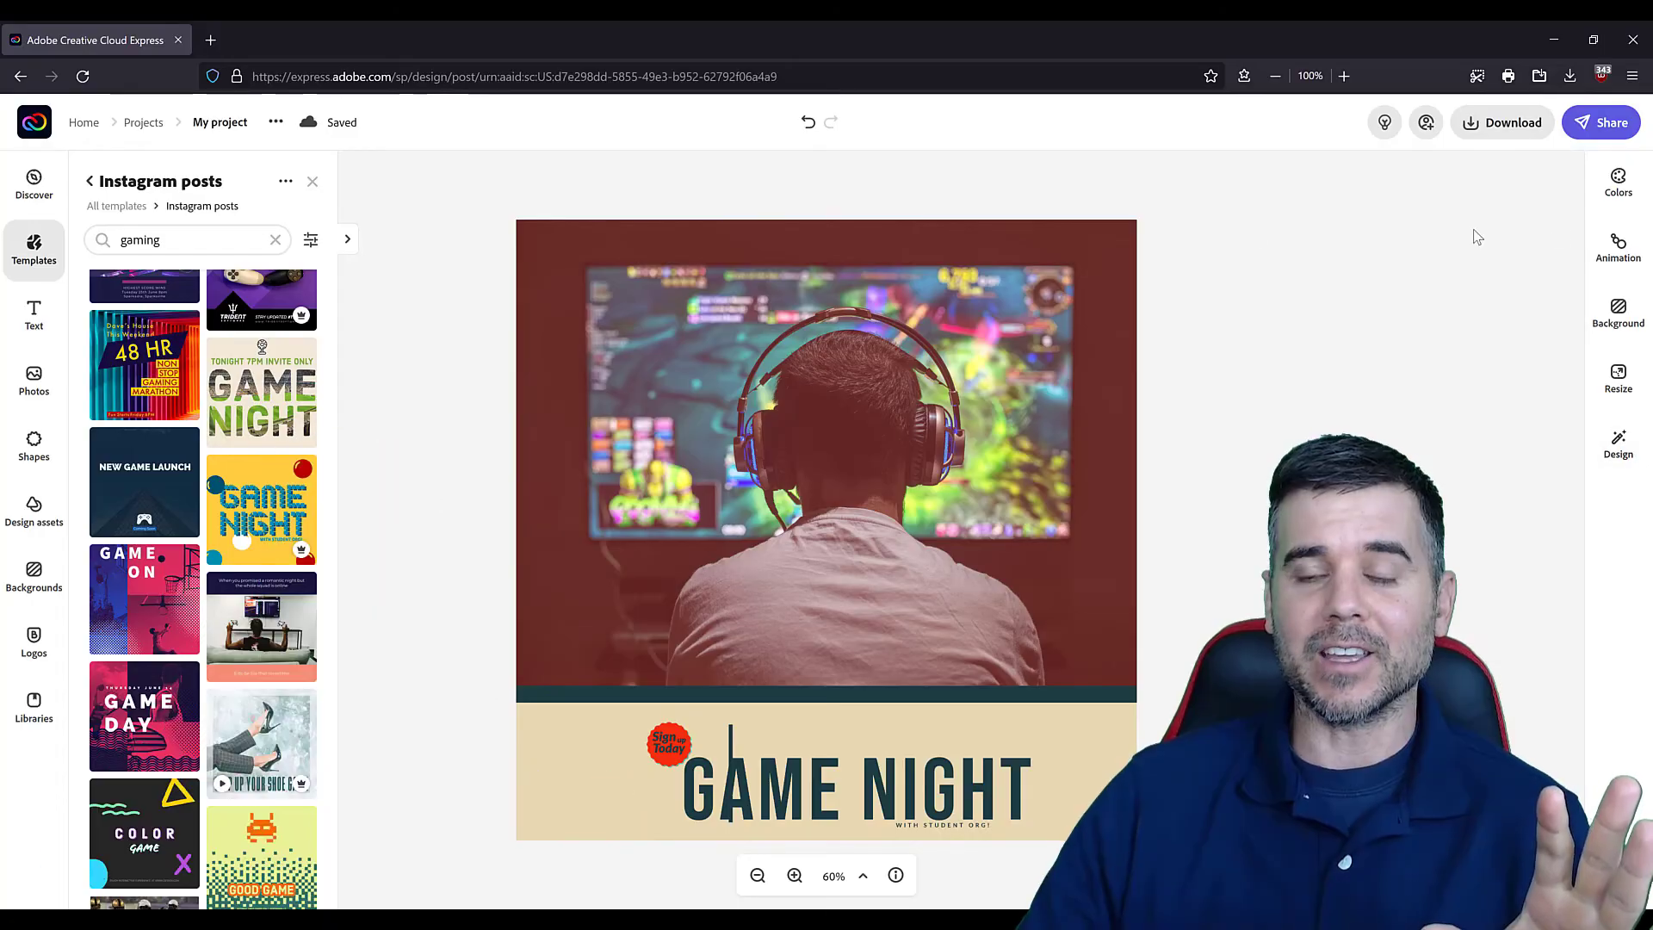
left_click(1520, 131)
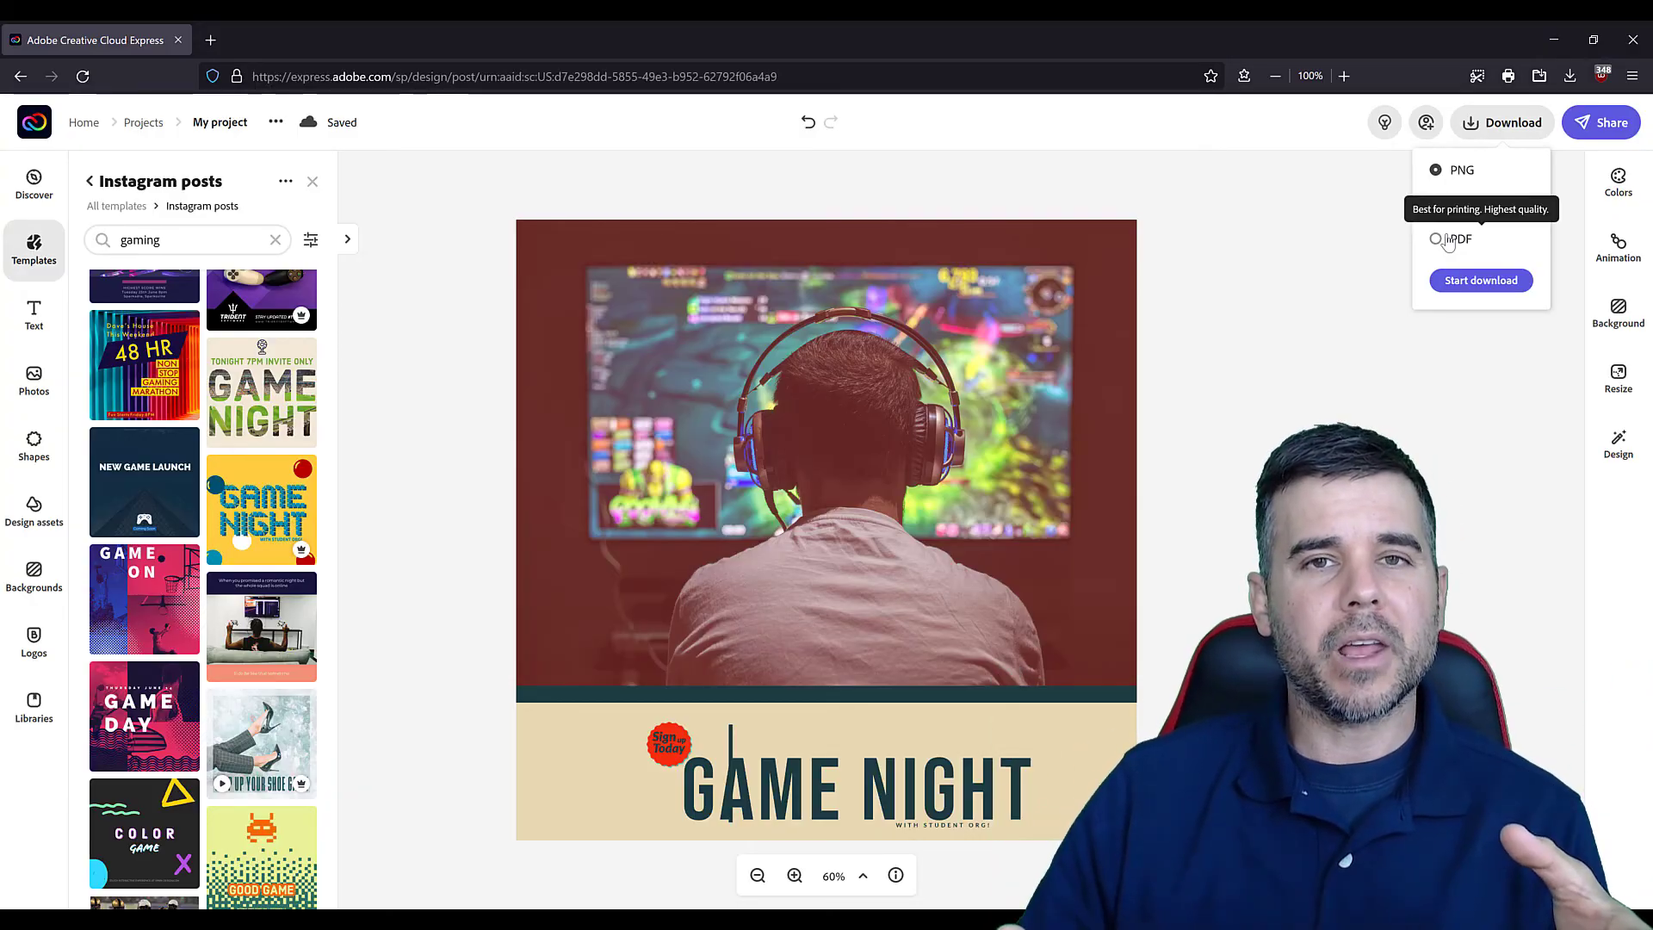
left_click(1388, 242)
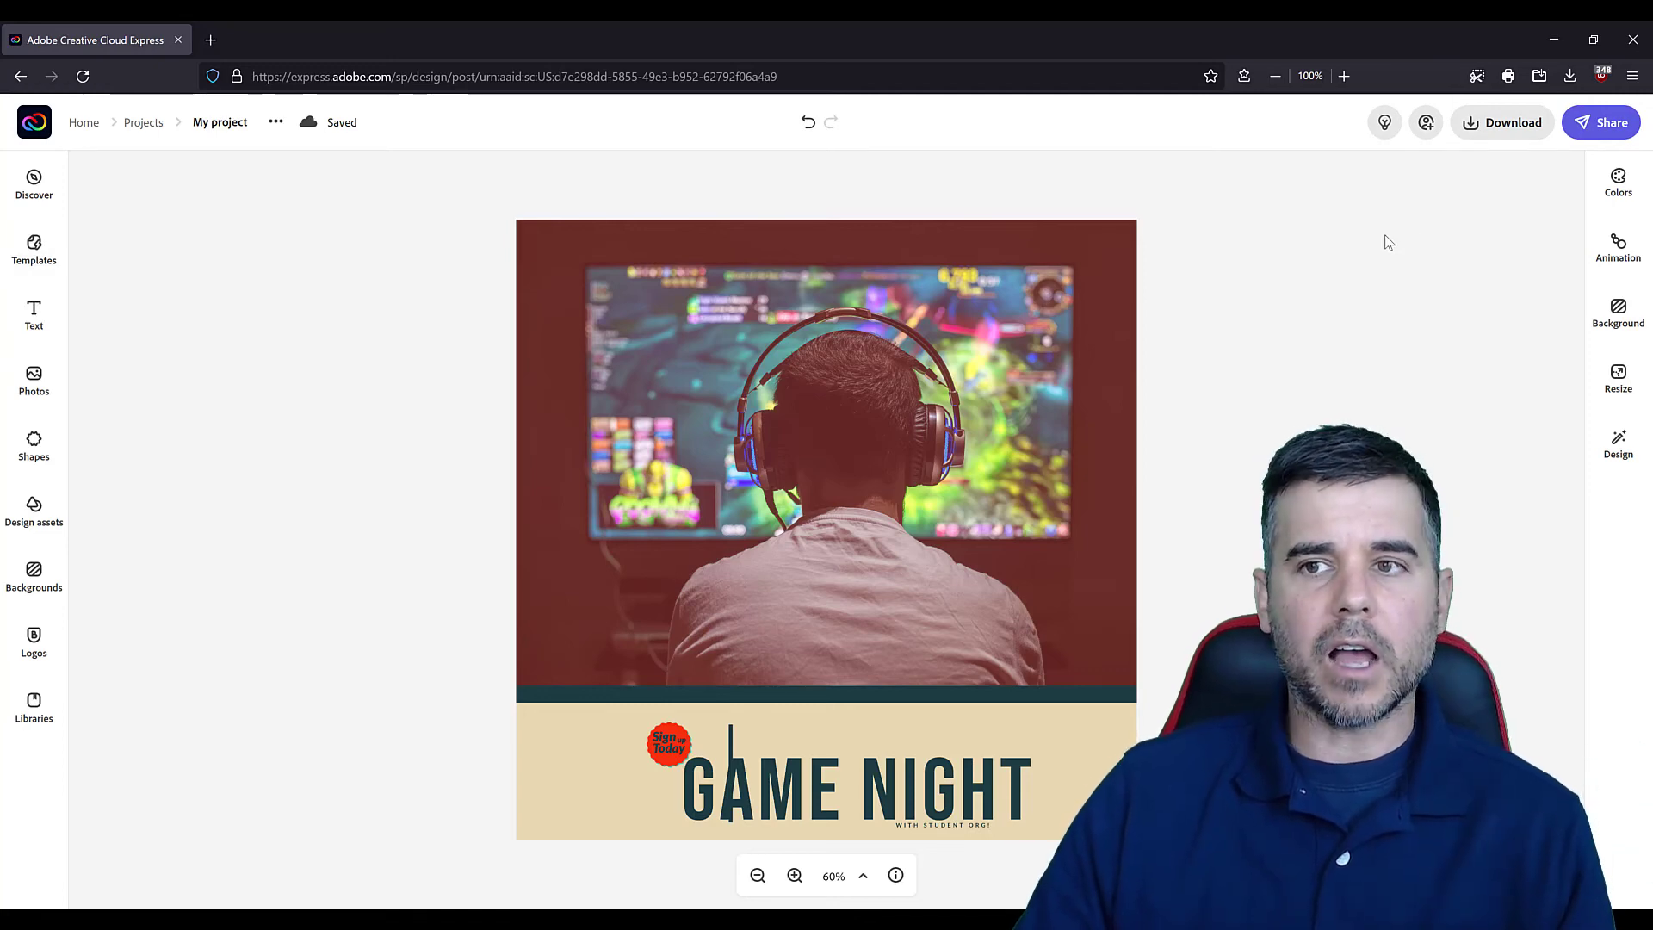
left_click(1499, 123)
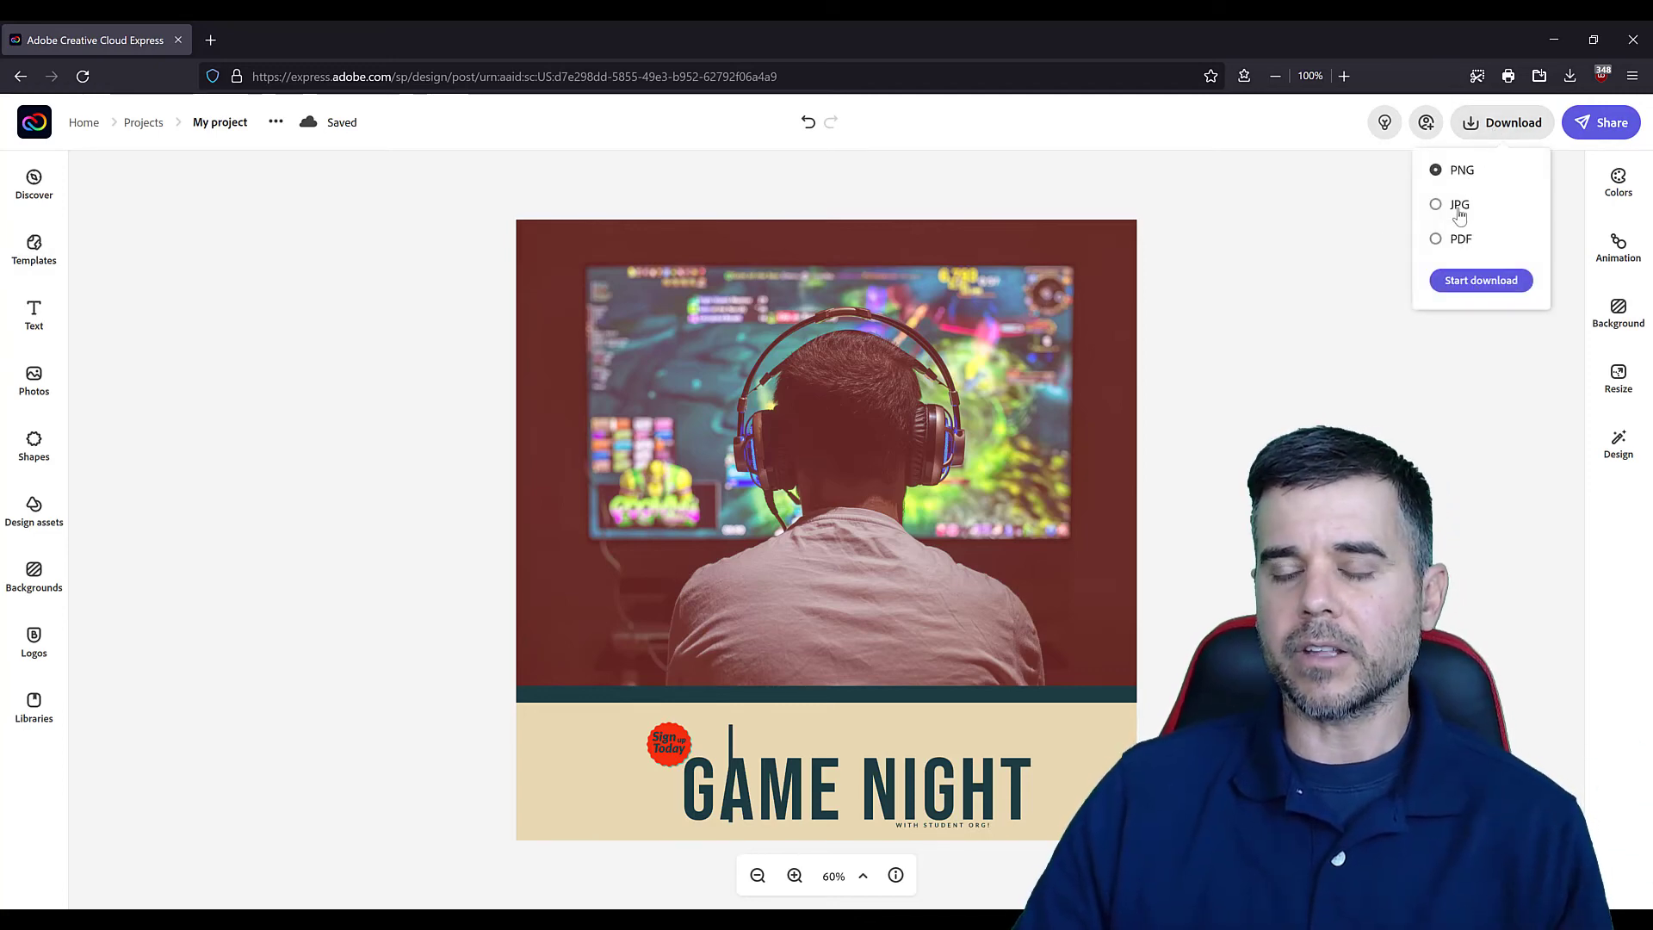
left_click(1312, 263)
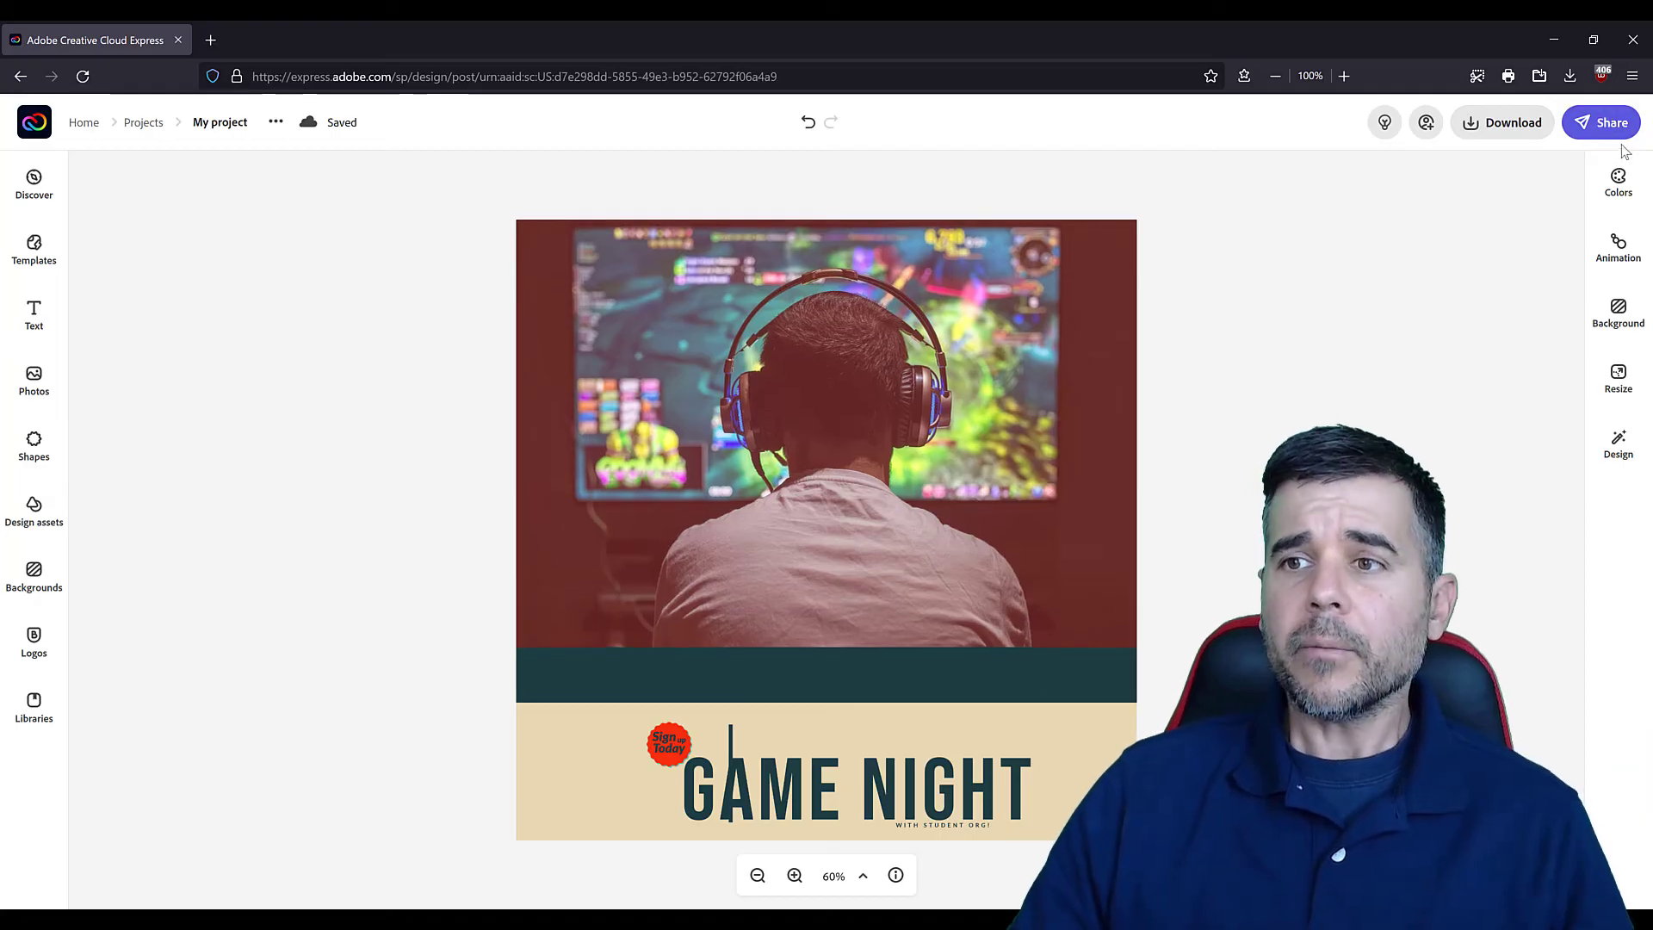
left_click(1618, 132)
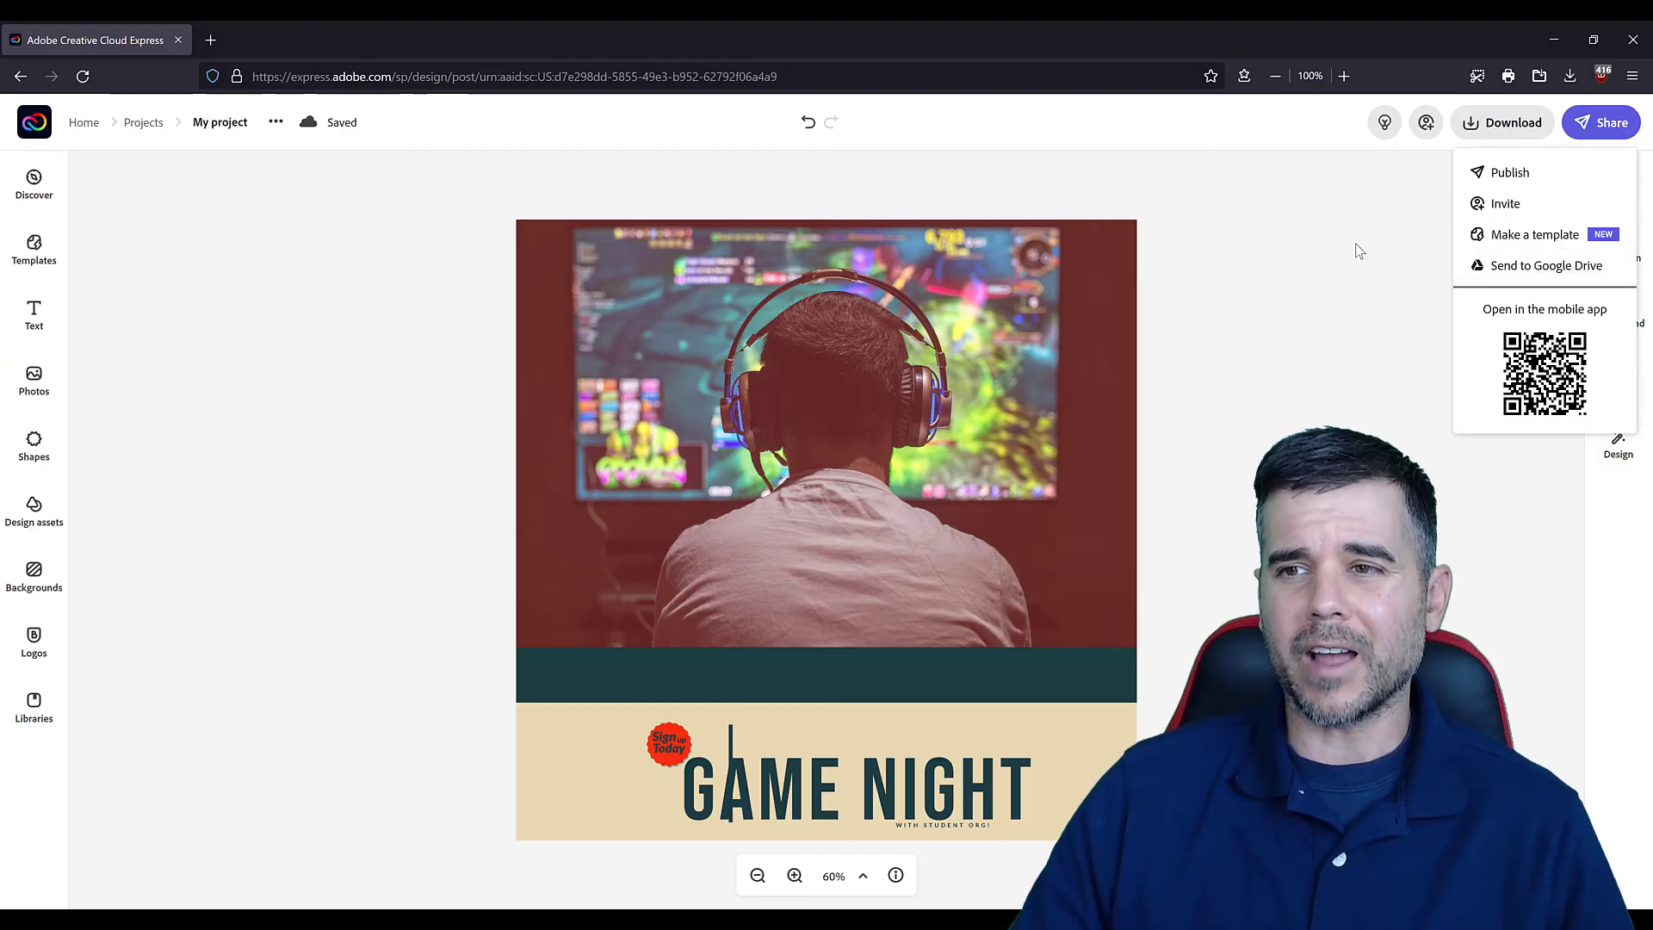
Check the gamer photo's Edit image options and browse gaming stock photos, then deselect the image
left_click(782, 343)
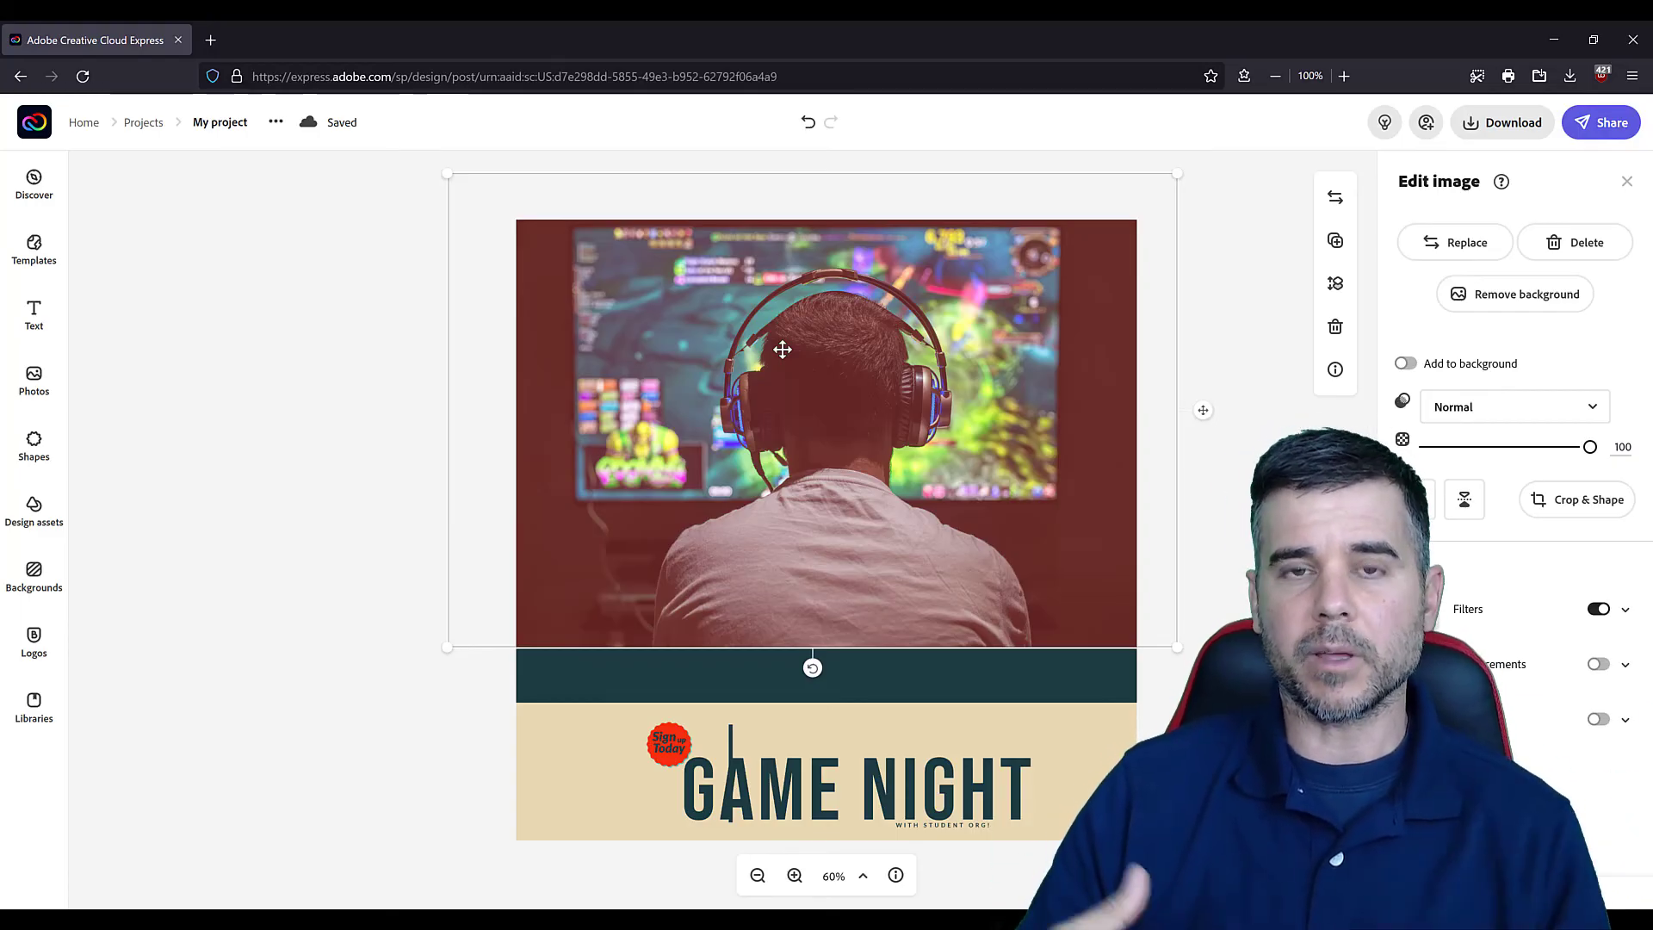
left_click(46, 383)
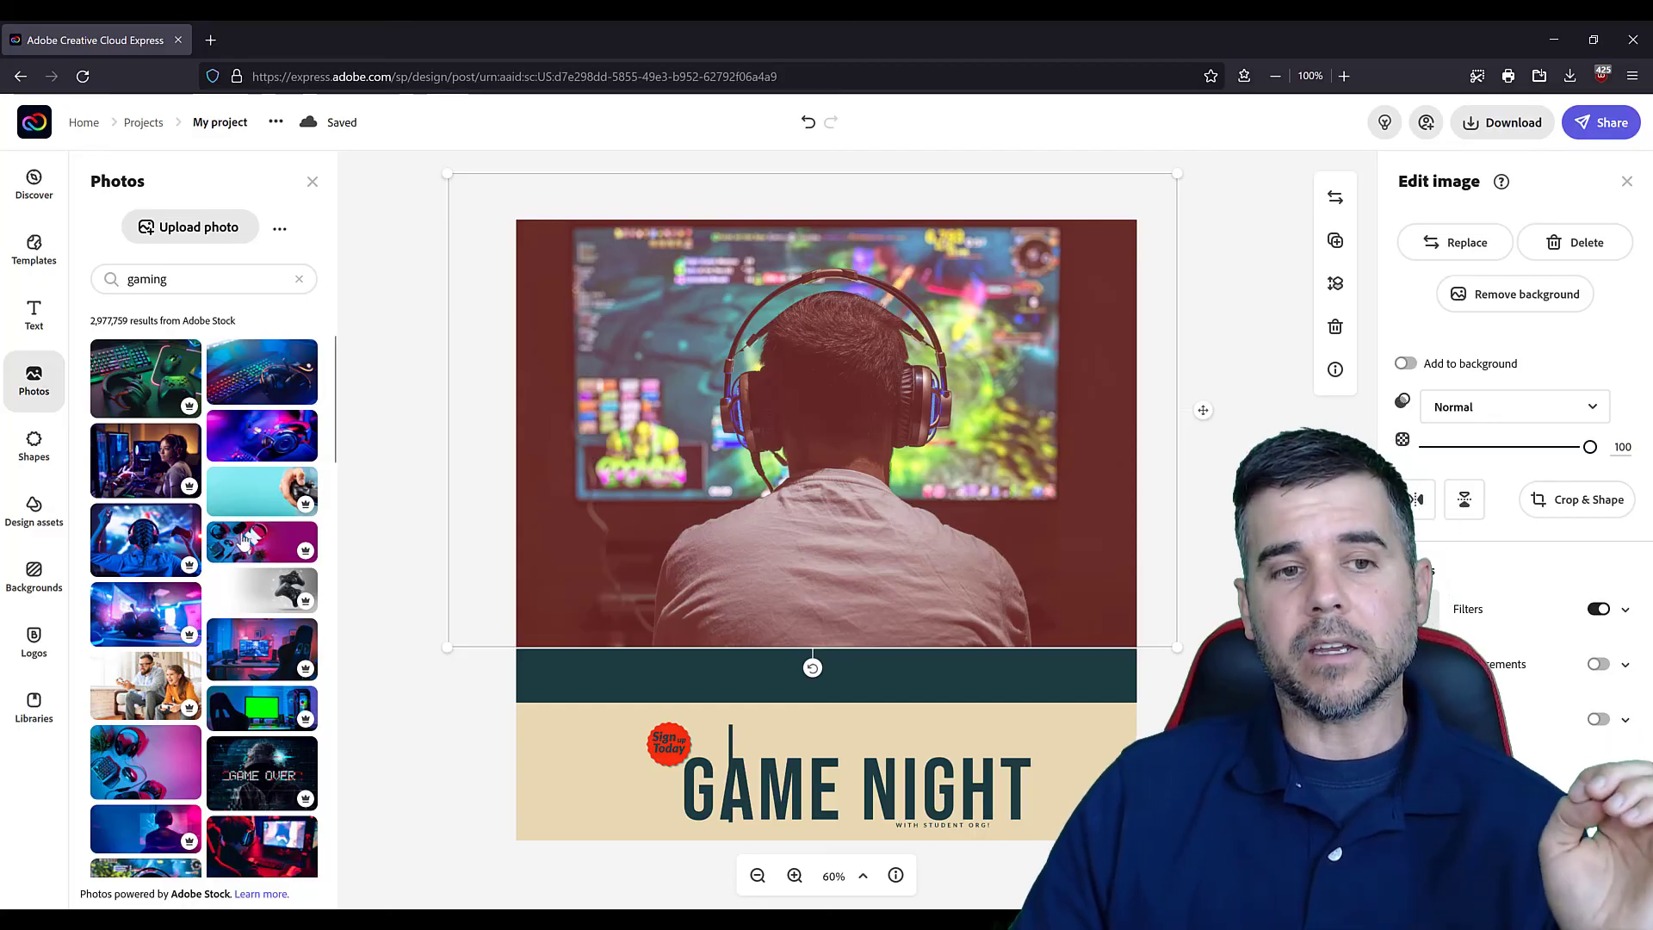
left_click(410, 386)
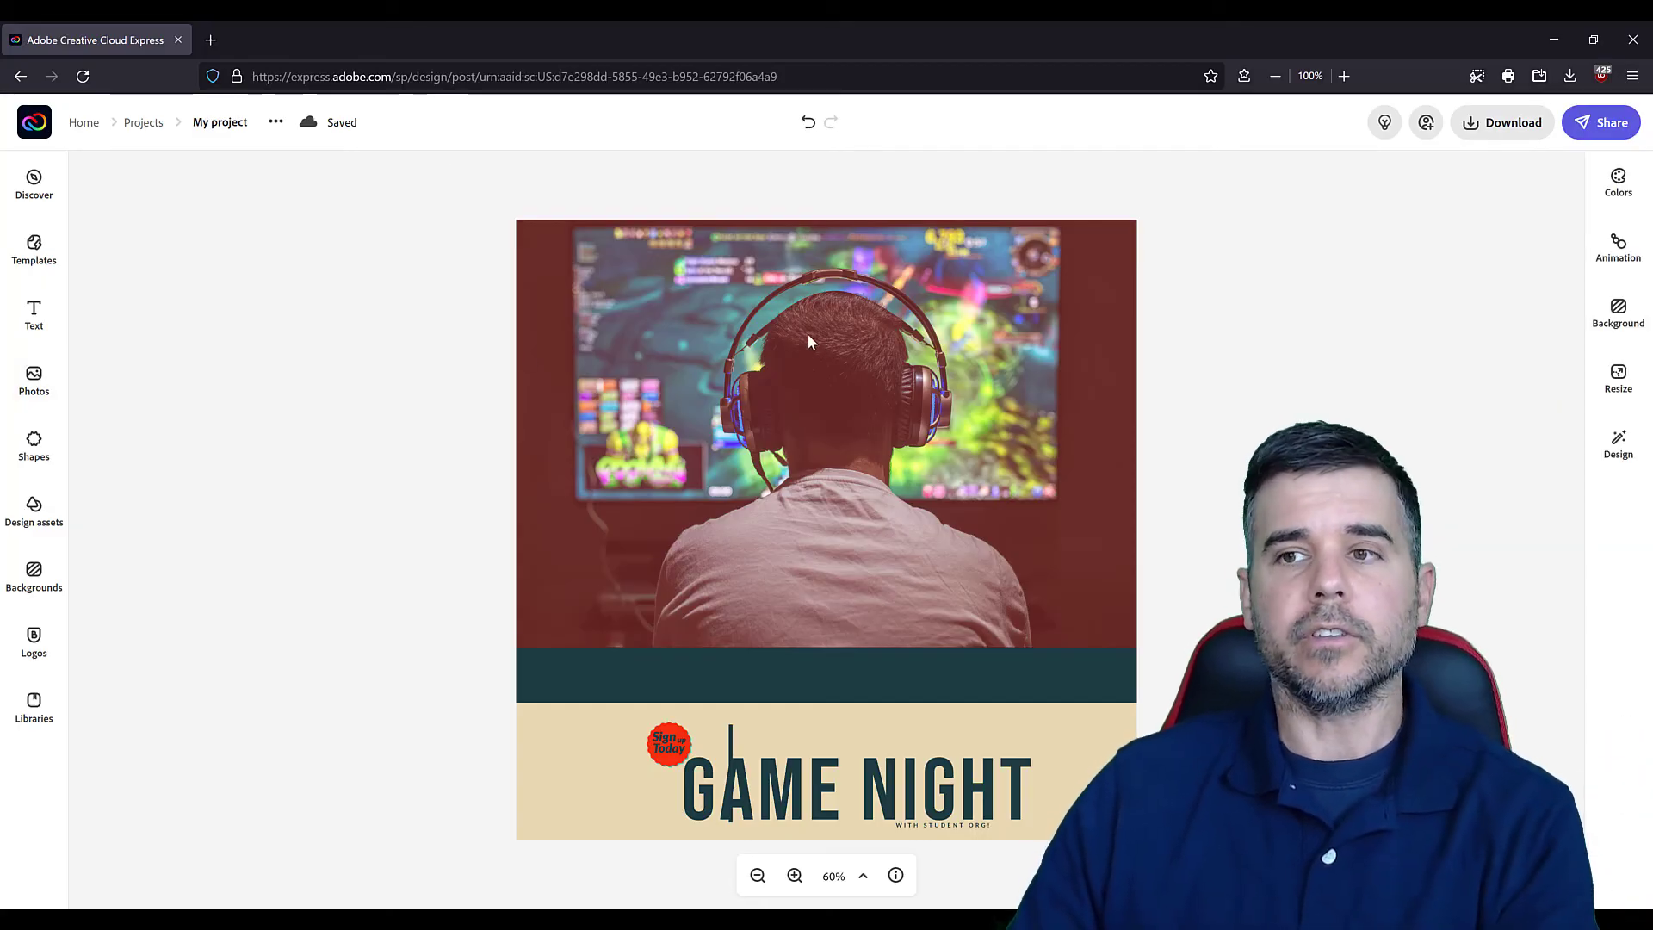
Start a PNG download, then cancel it at the Choose a background type dialog
left_click(1516, 129)
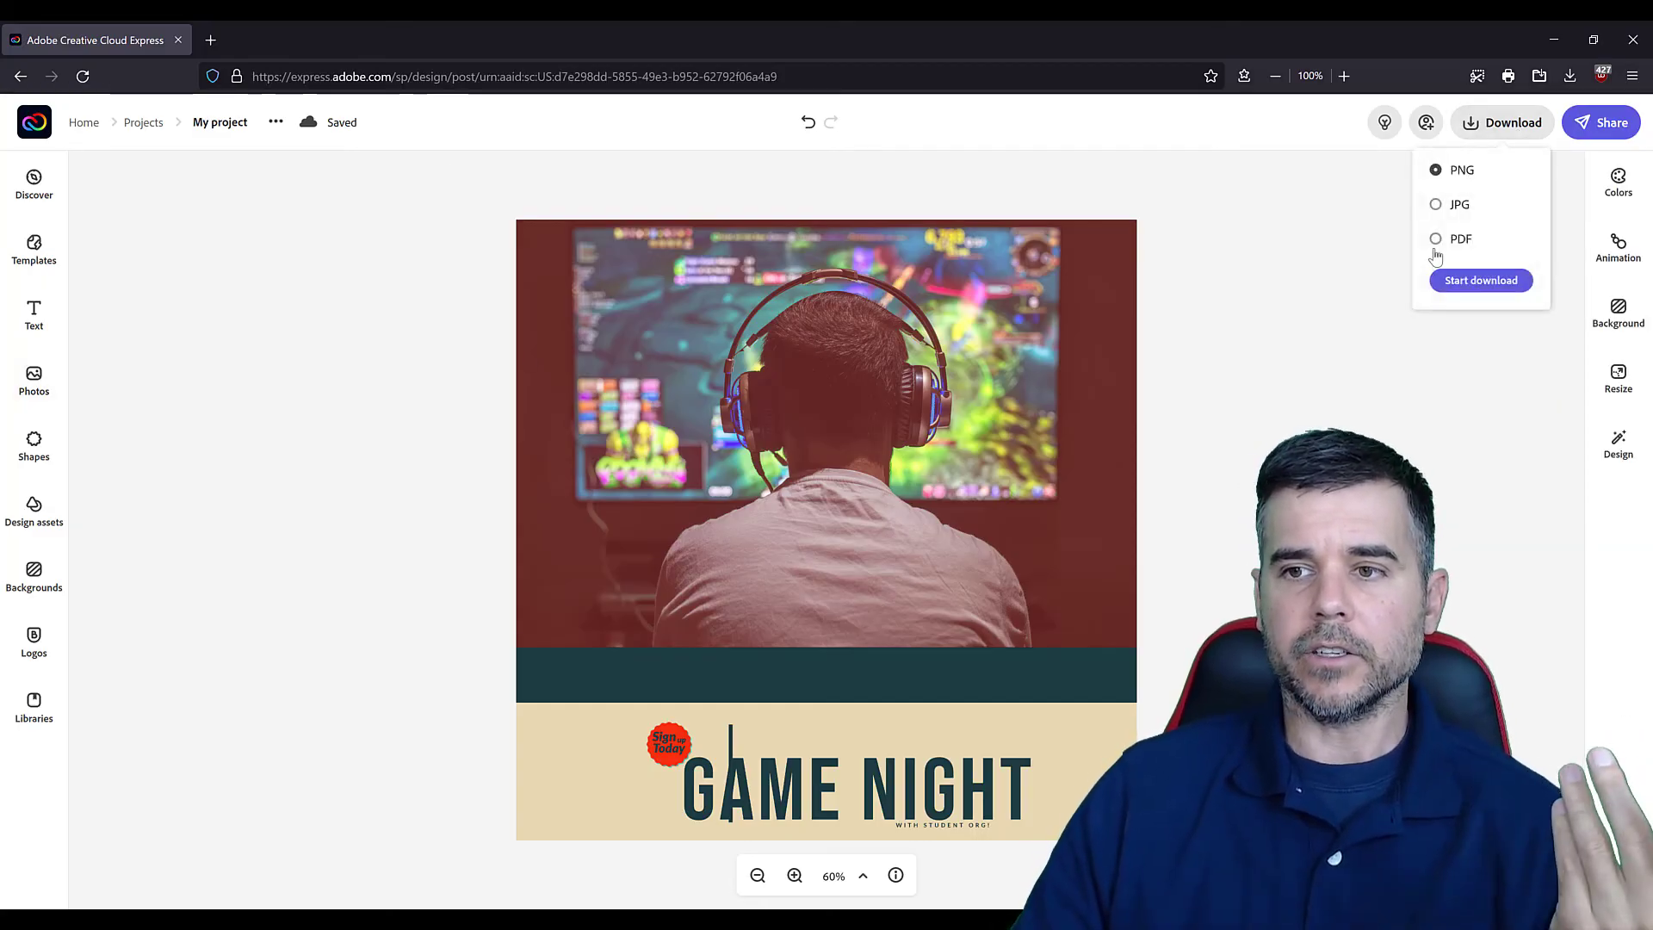
left_click(1451, 281)
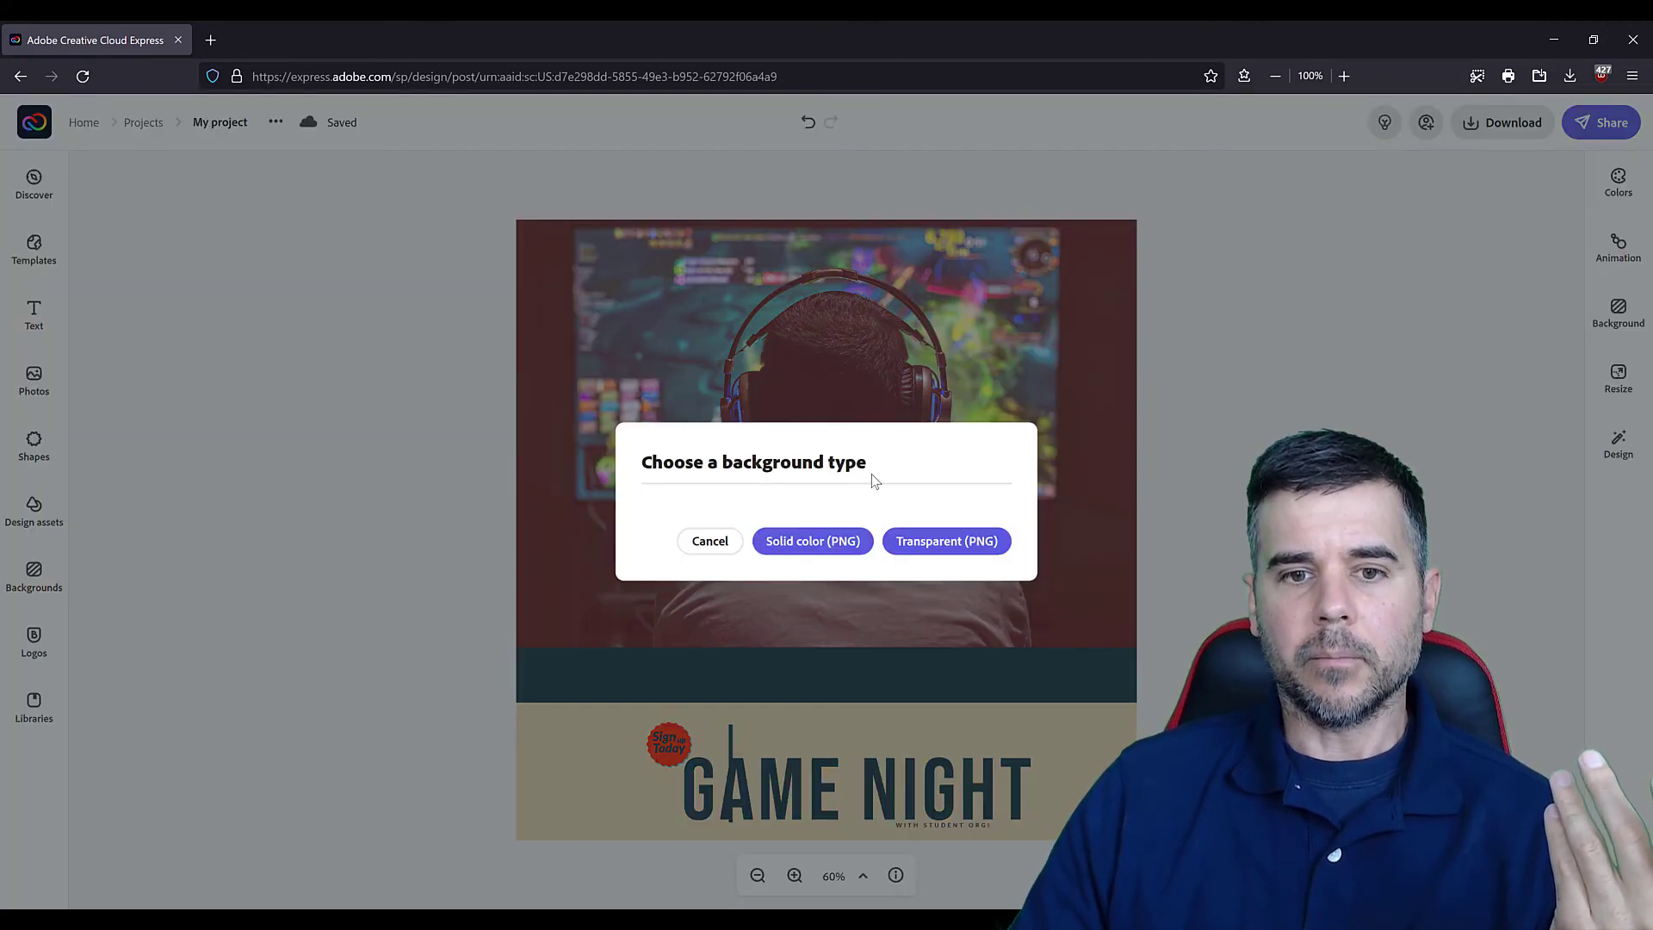
left_click(701, 543)
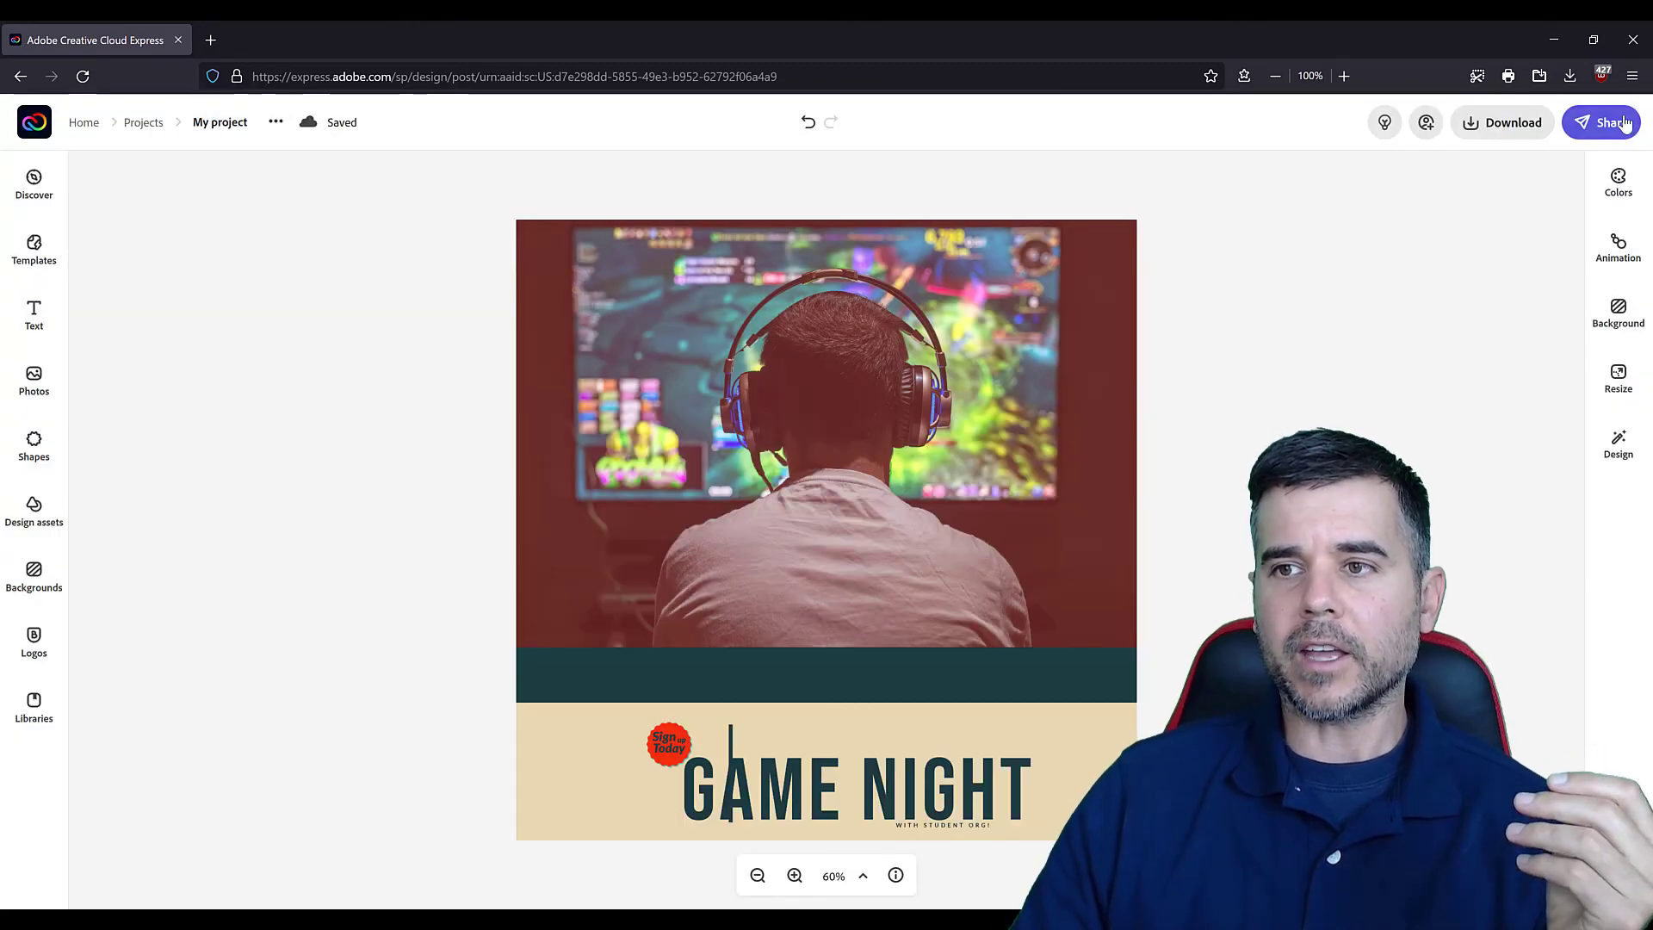
Bring up the post's Share options: Publish, Invite, Make a template, Send to Google Drive
left_click(1582, 126)
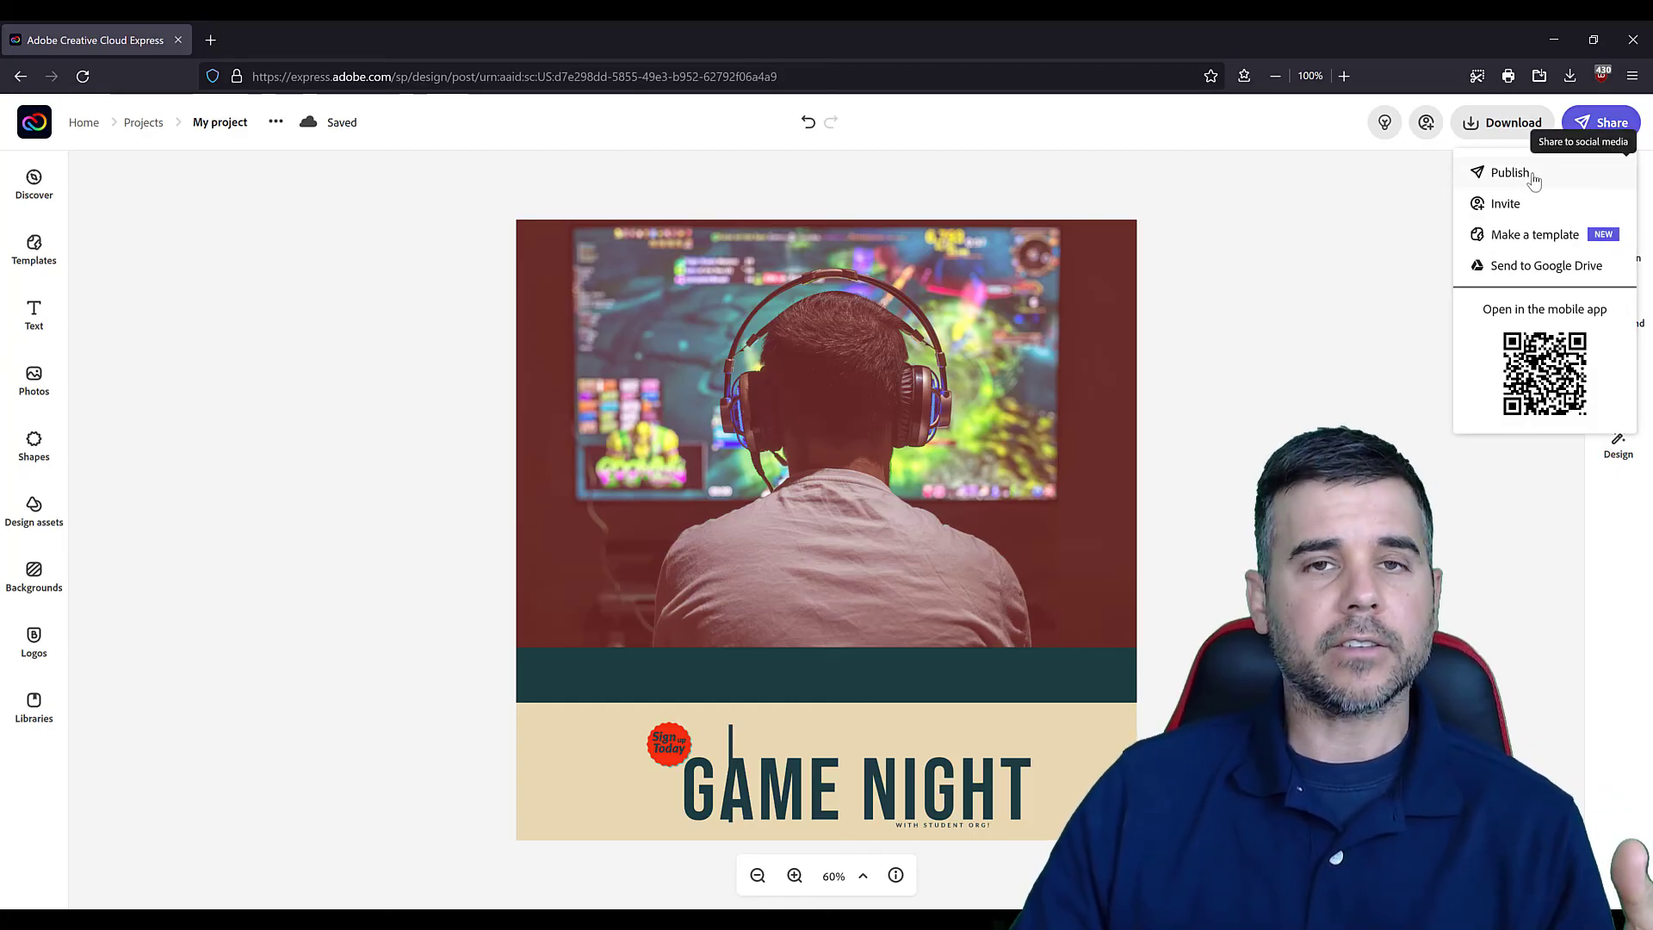
left_click(1232, 223)
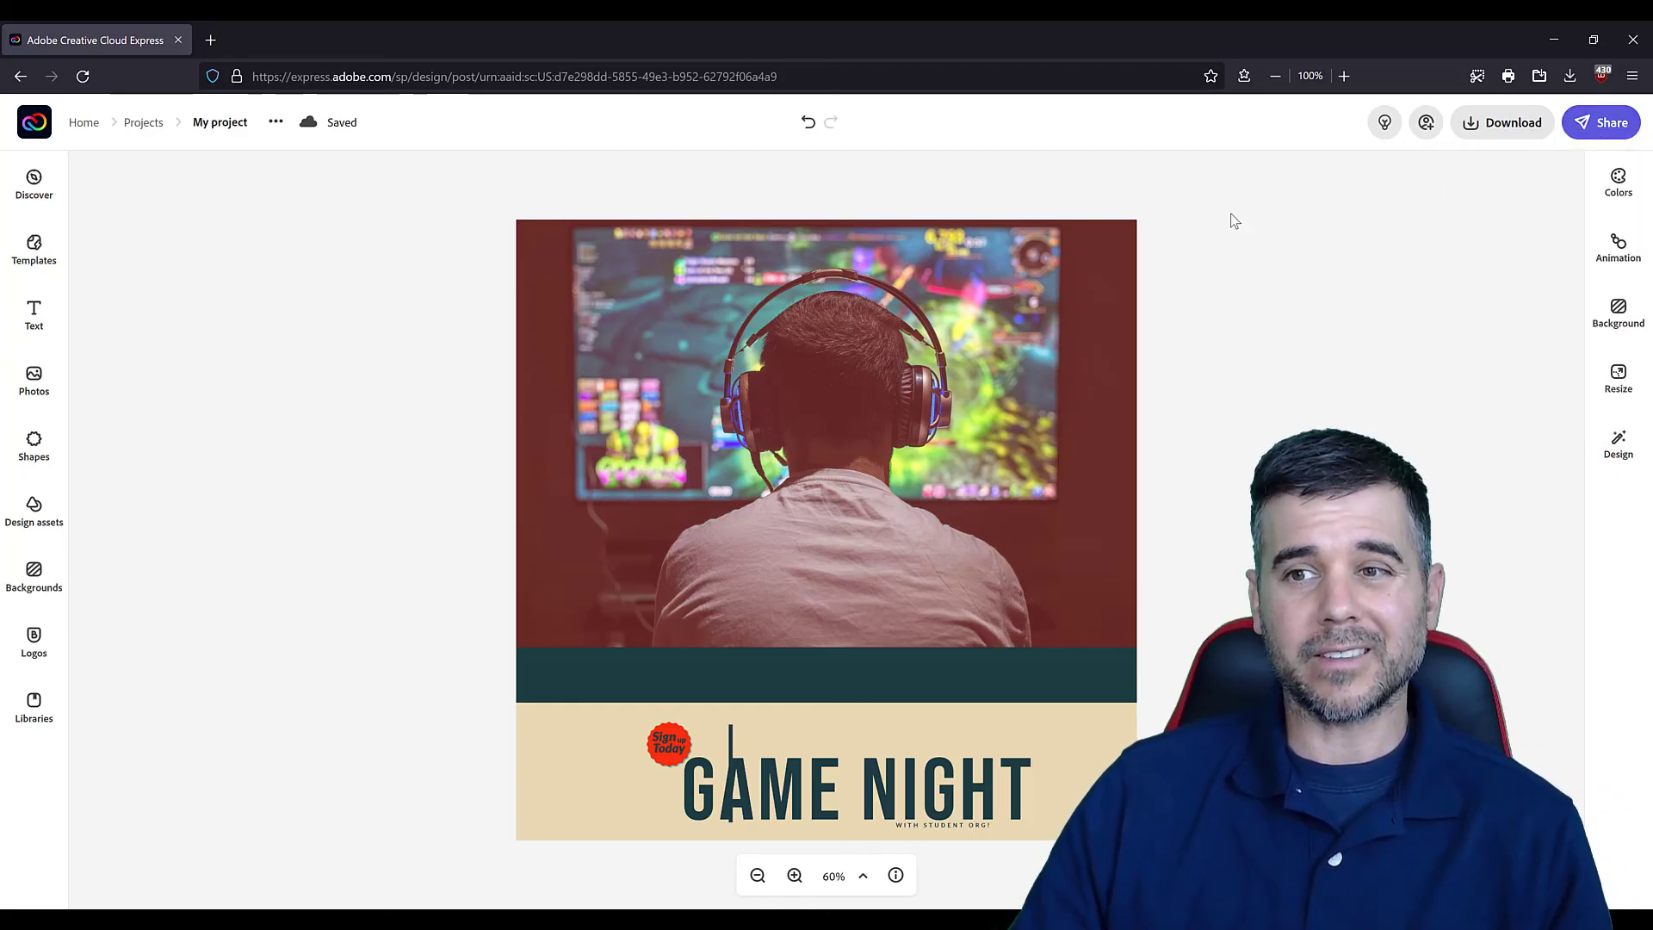
left_click(1583, 127)
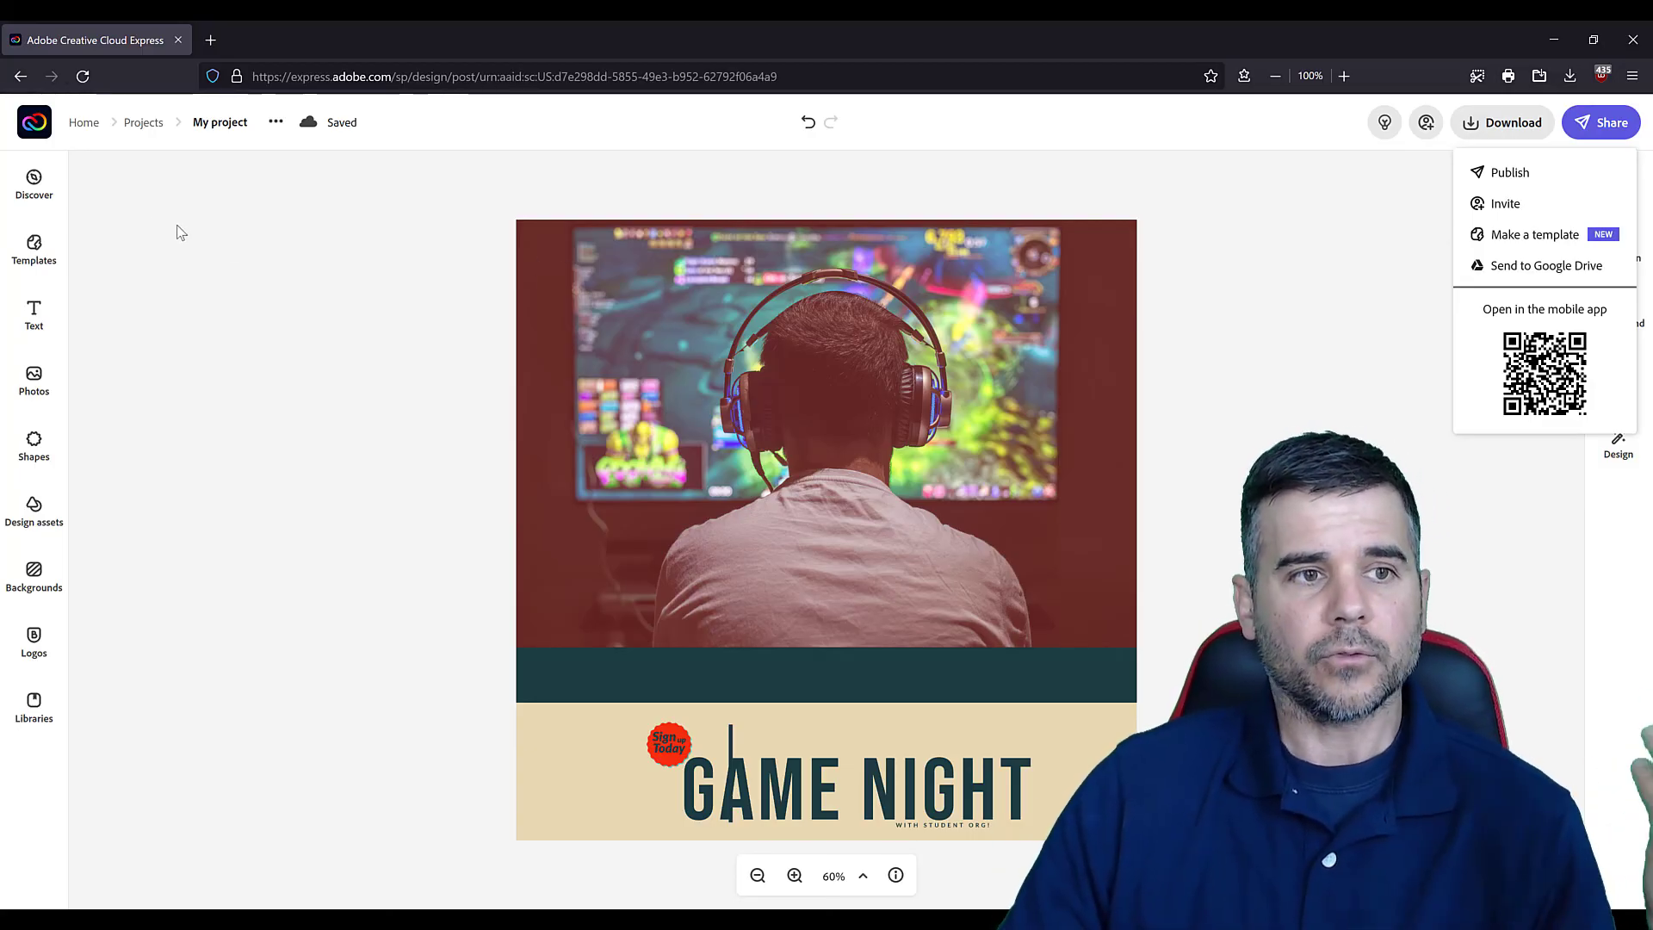
Exit the editor, confirm the Game Night post is listed under Projects, and return Home
left_click(39, 256)
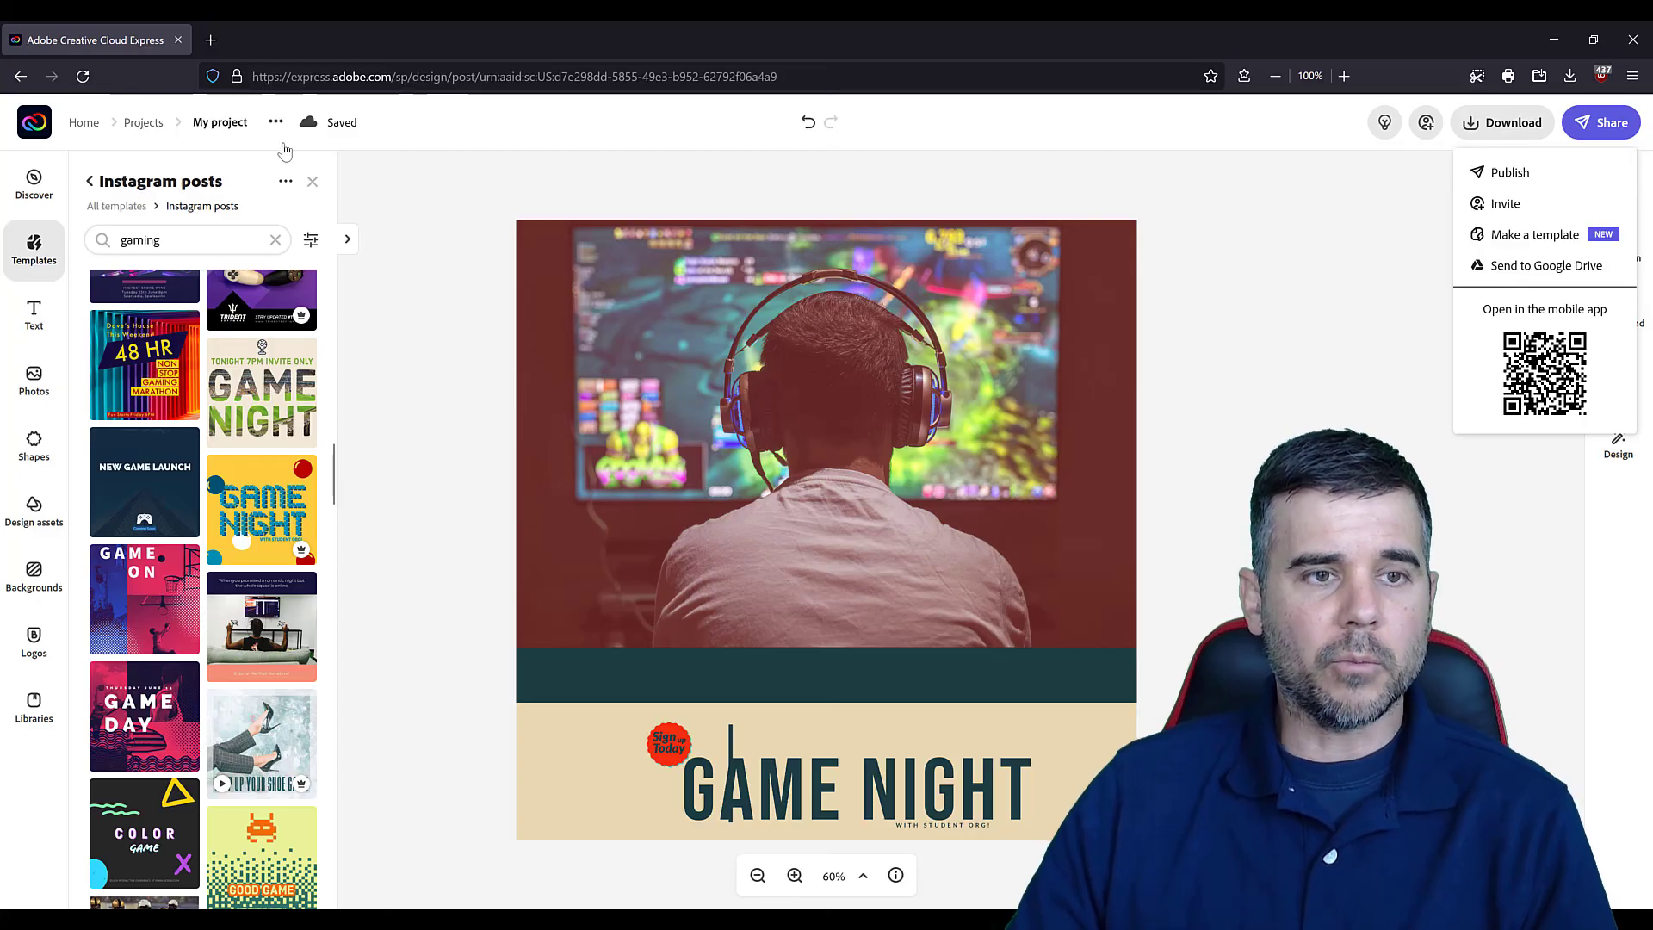
left_click(37, 127)
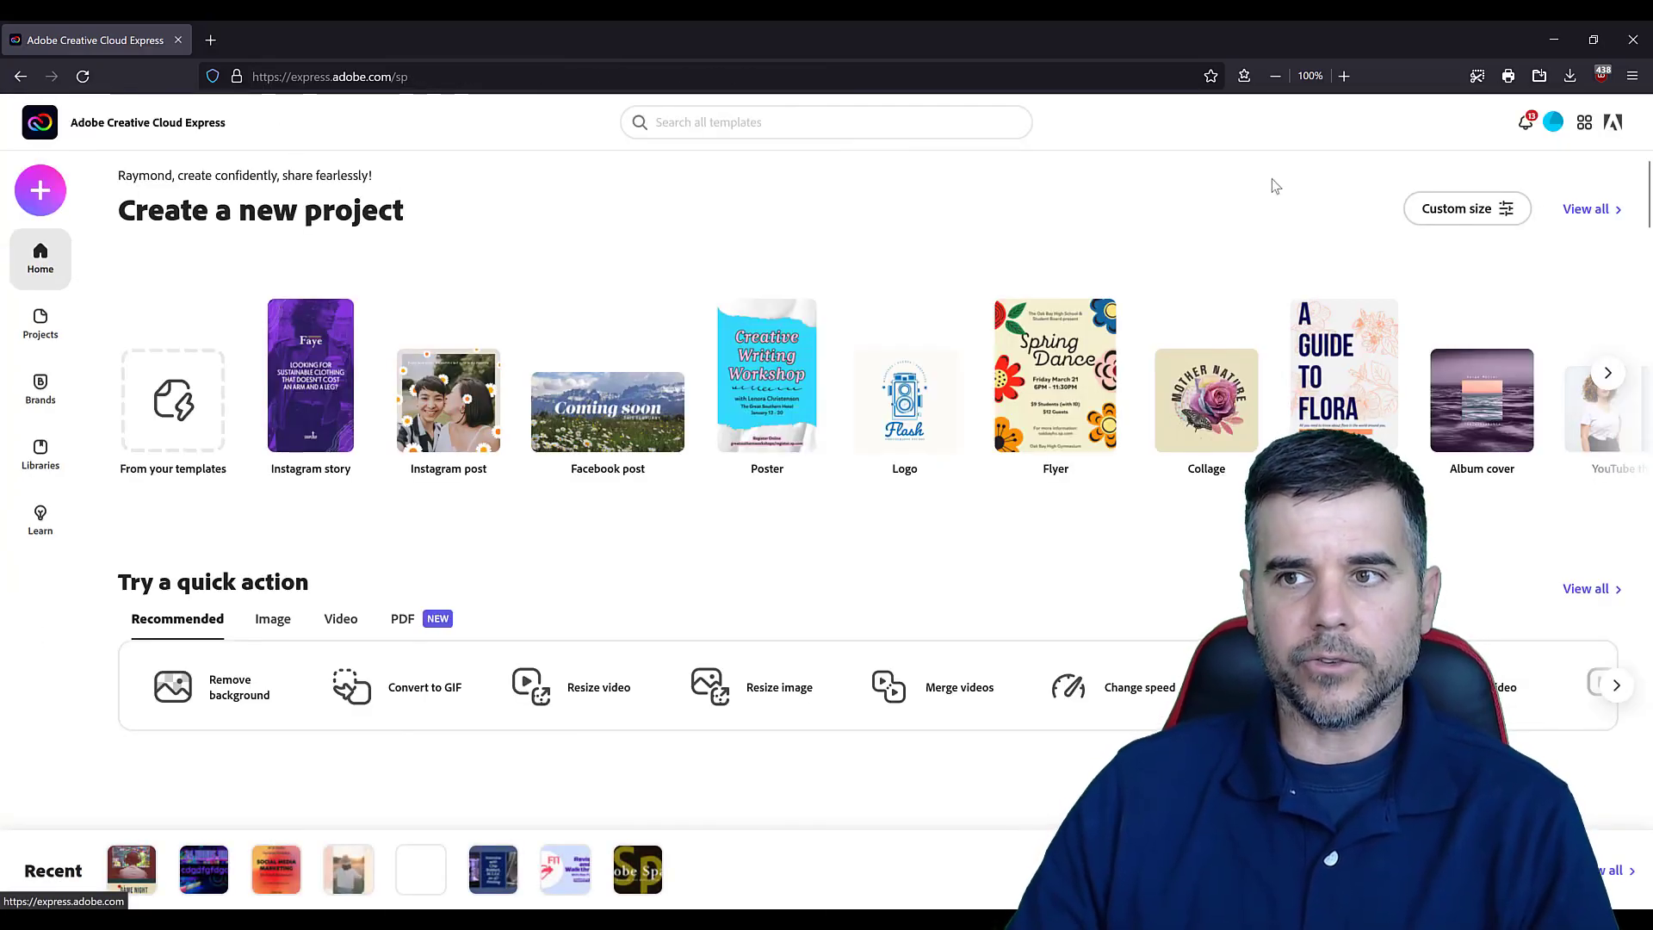
left_click(41, 326)
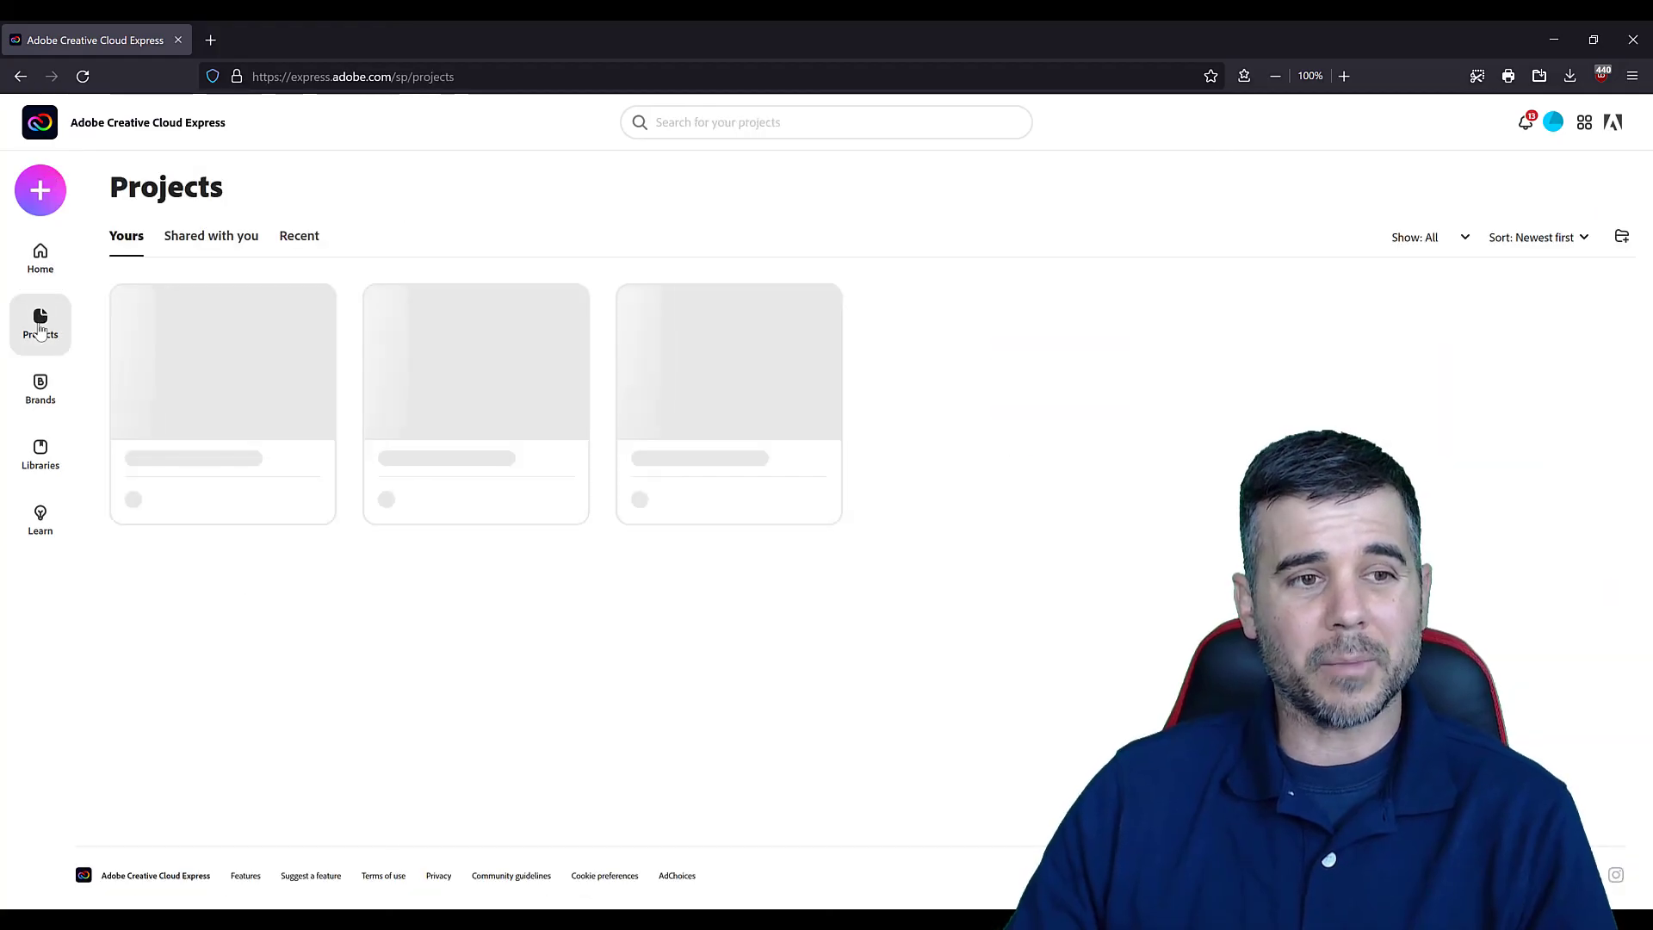
mouse_move(252, 393)
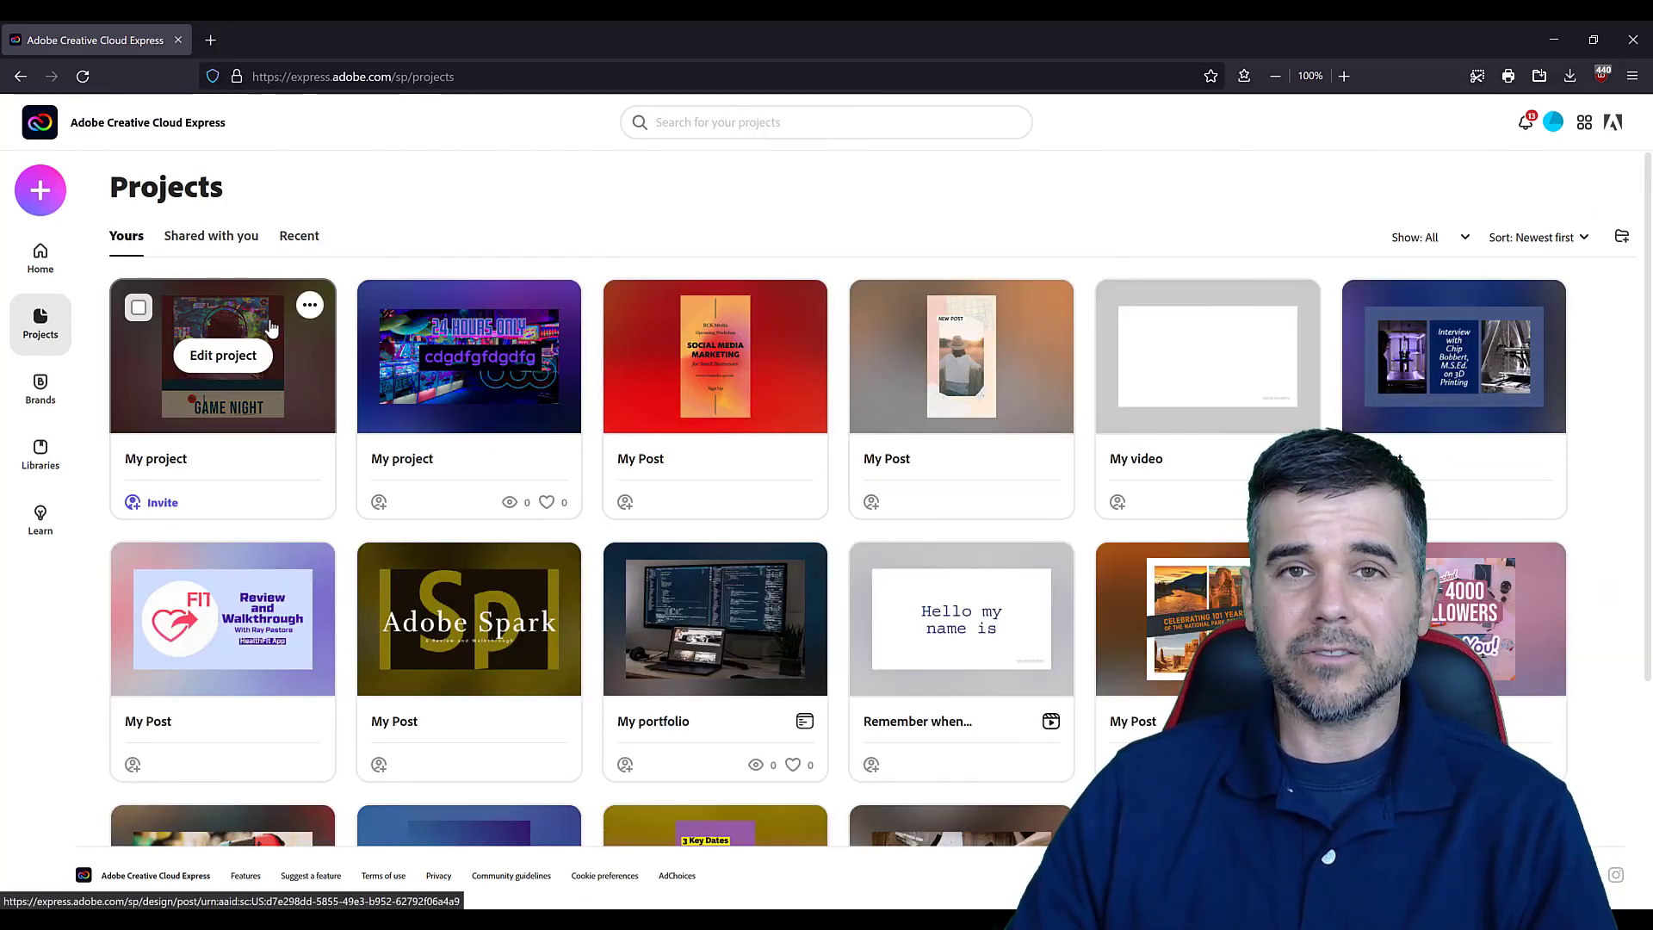
left_click(40, 257)
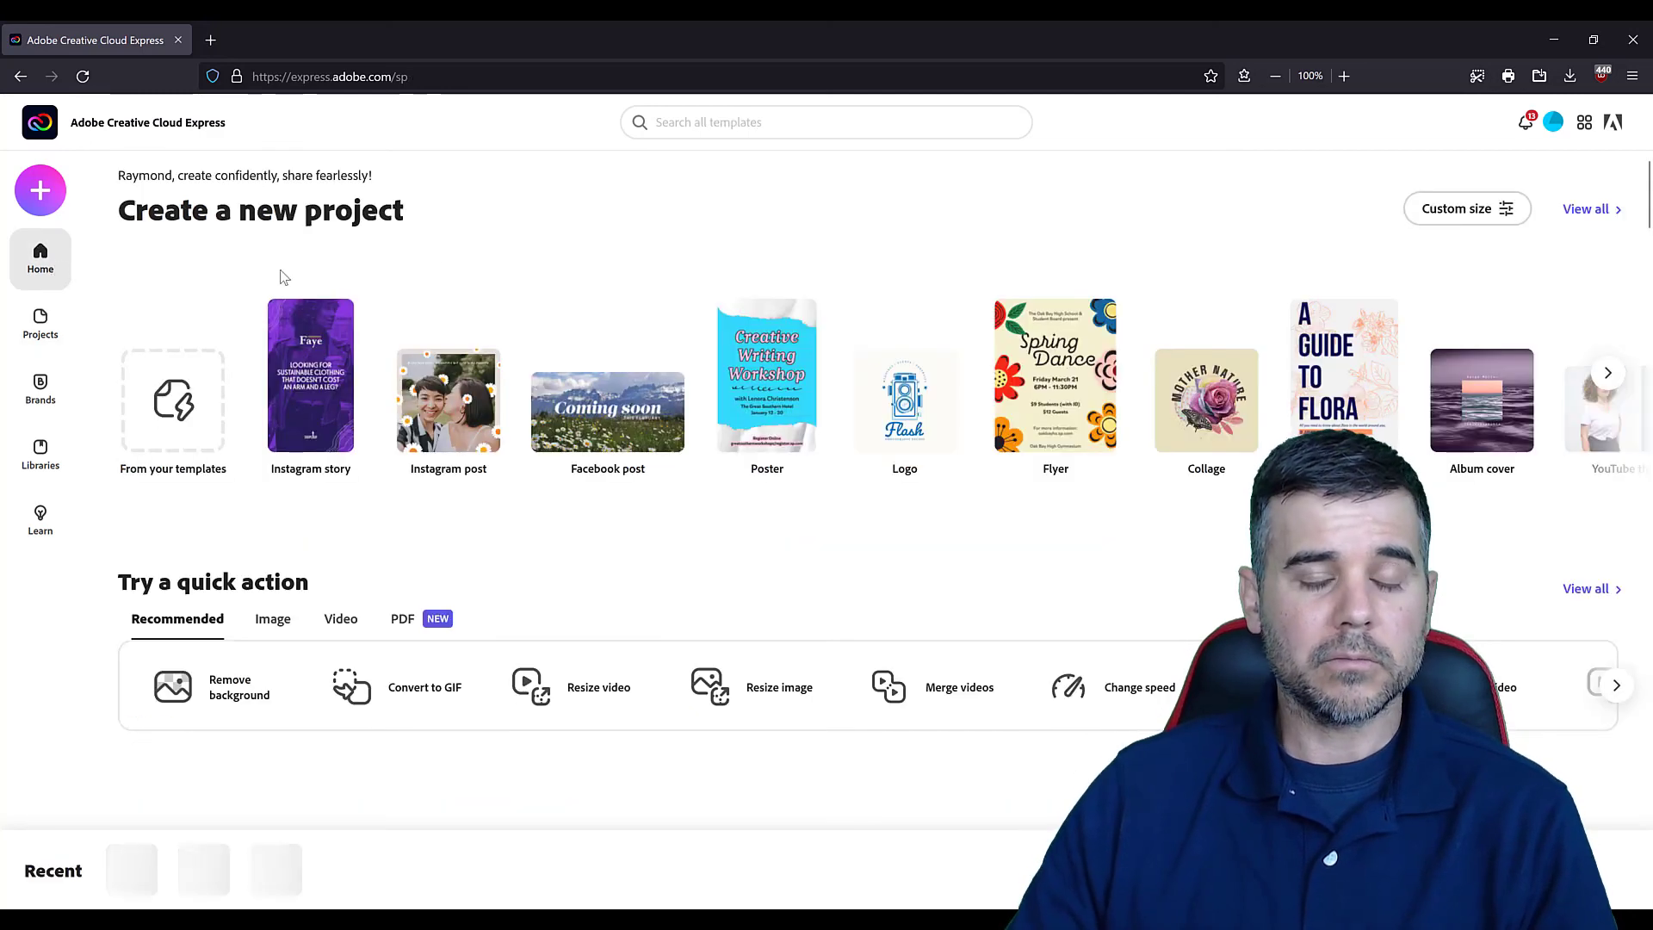